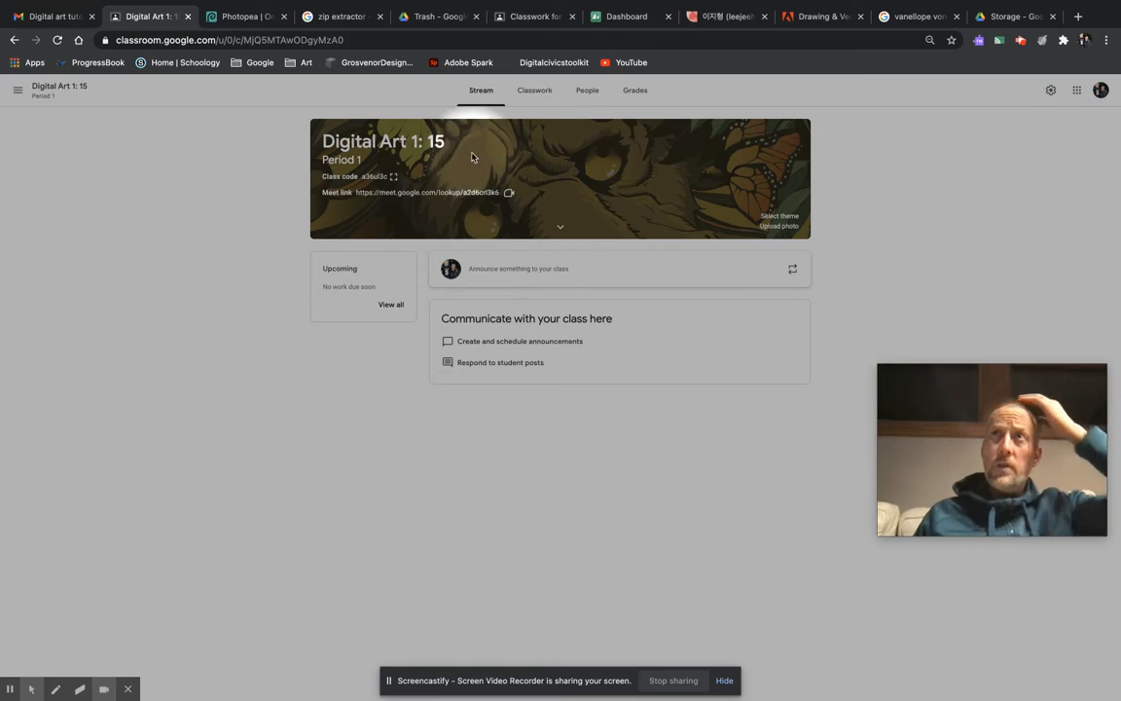
Open the class's Classwork page, expand the Module 1 Images material and preview spaceman.psd
left_click(534, 93)
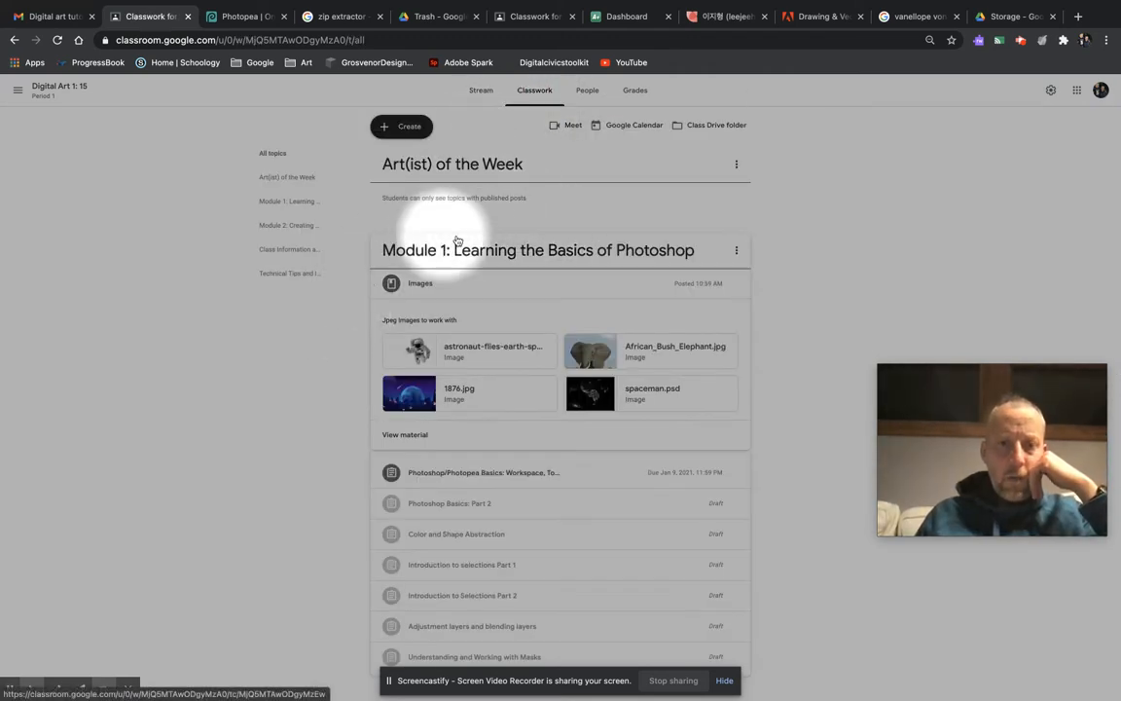
left_click(463, 287)
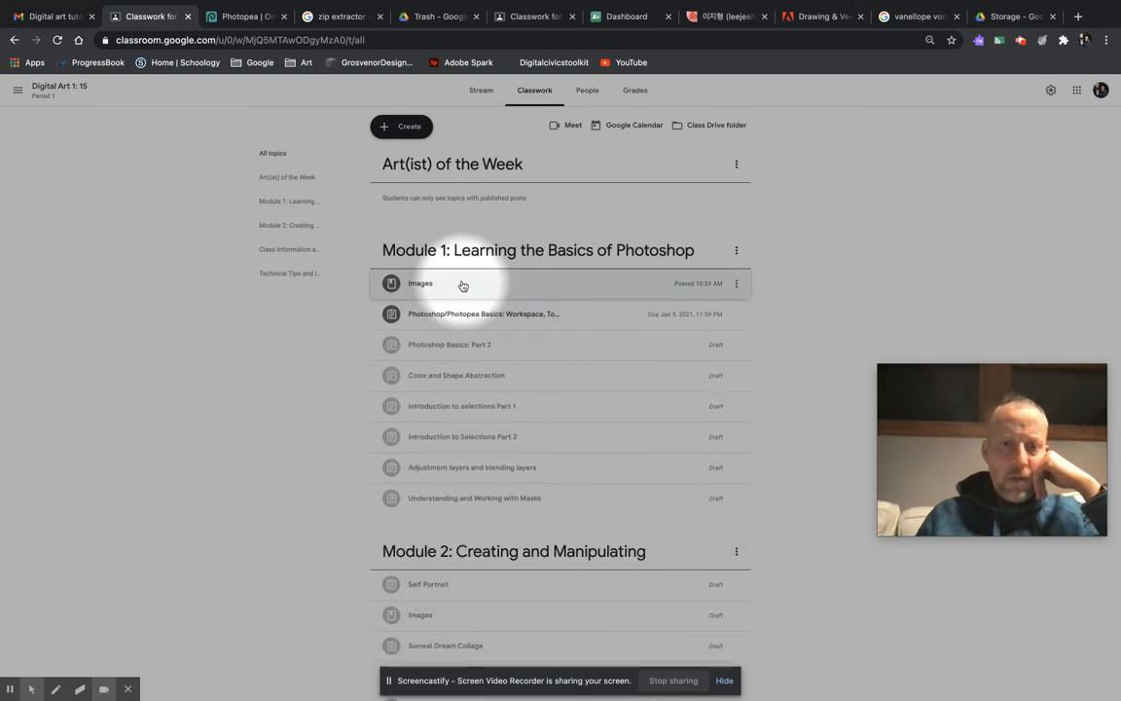
left_click(463, 285)
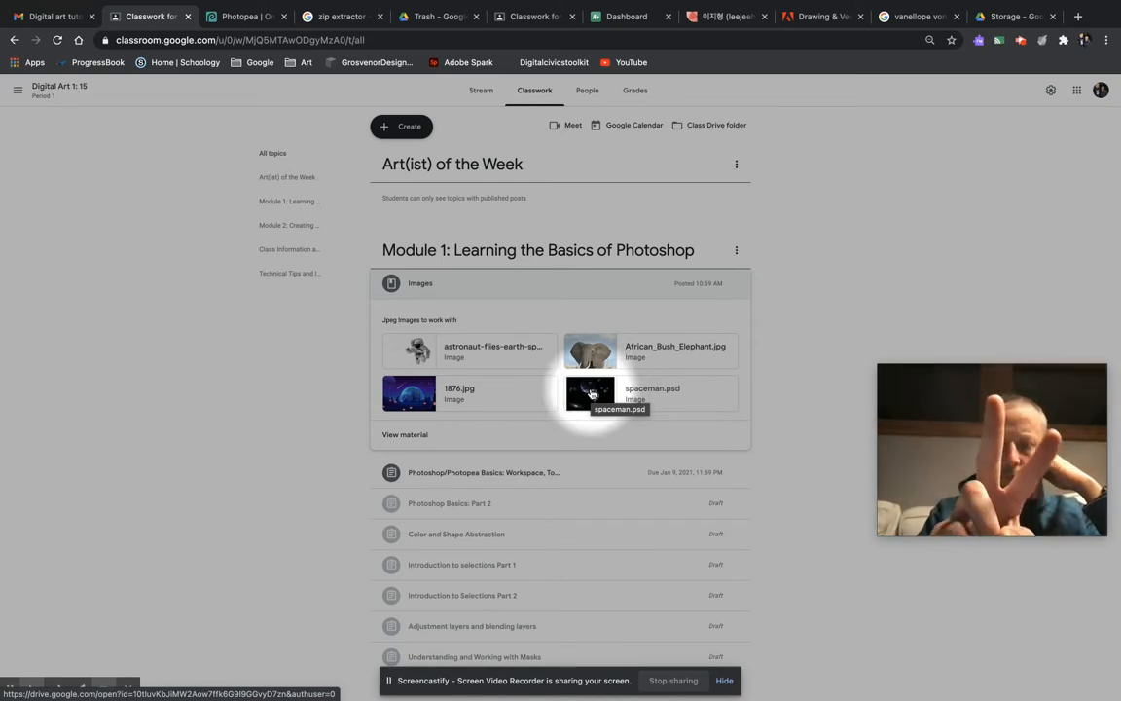
left_click(592, 392)
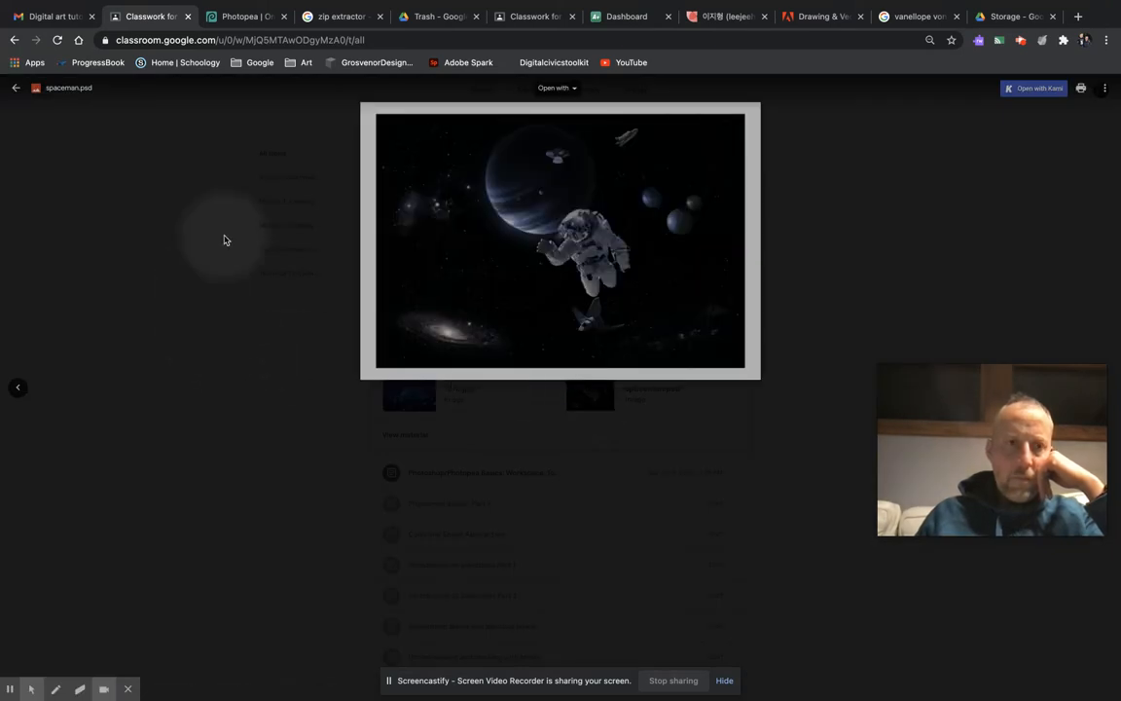
Open spaceman.psd with ZIP Extractor and download the extracted PSD file to the computer
left_click(576, 90)
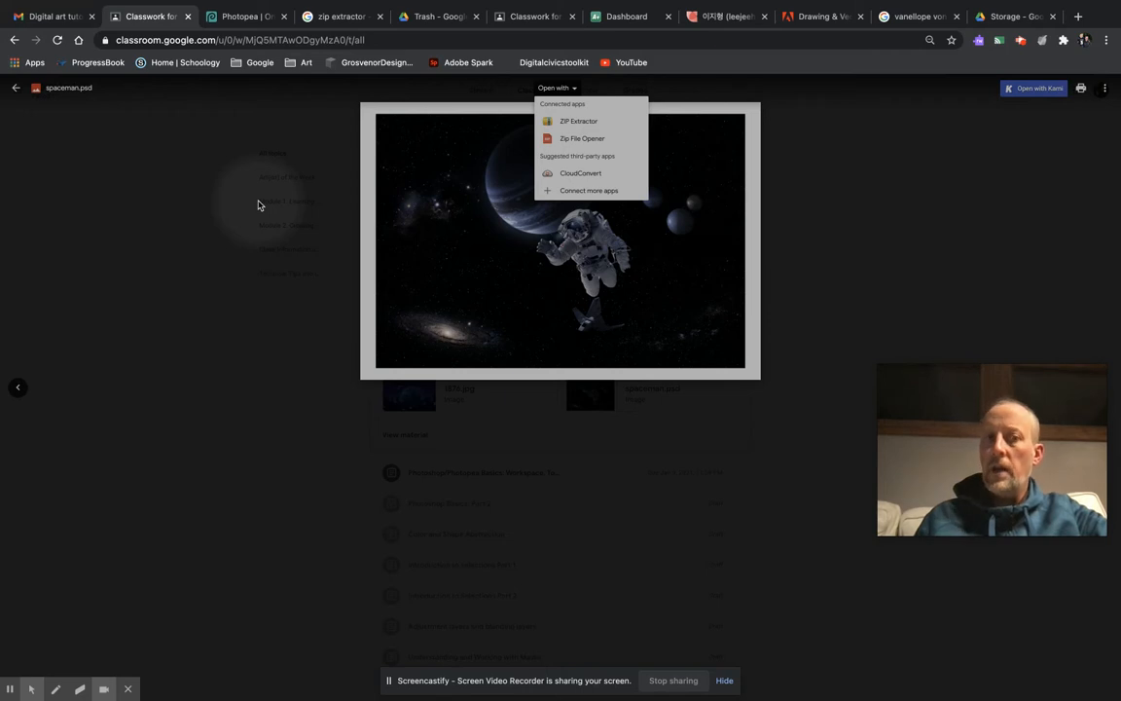
left_click(341, 18)
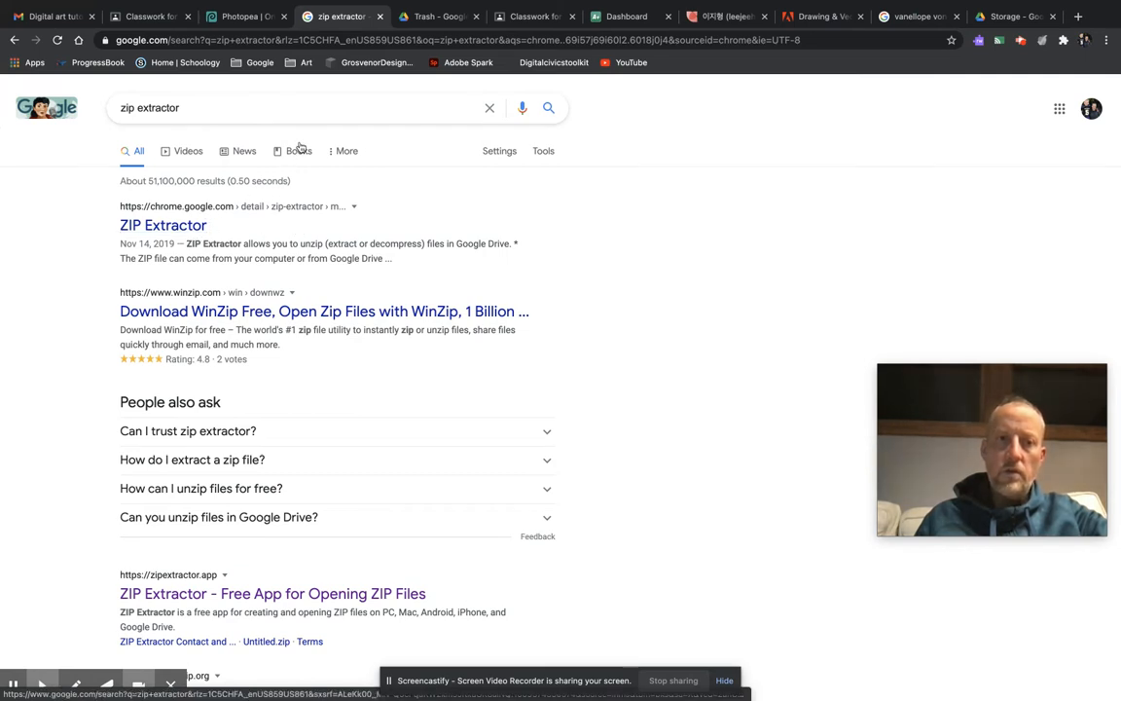
left_click(143, 18)
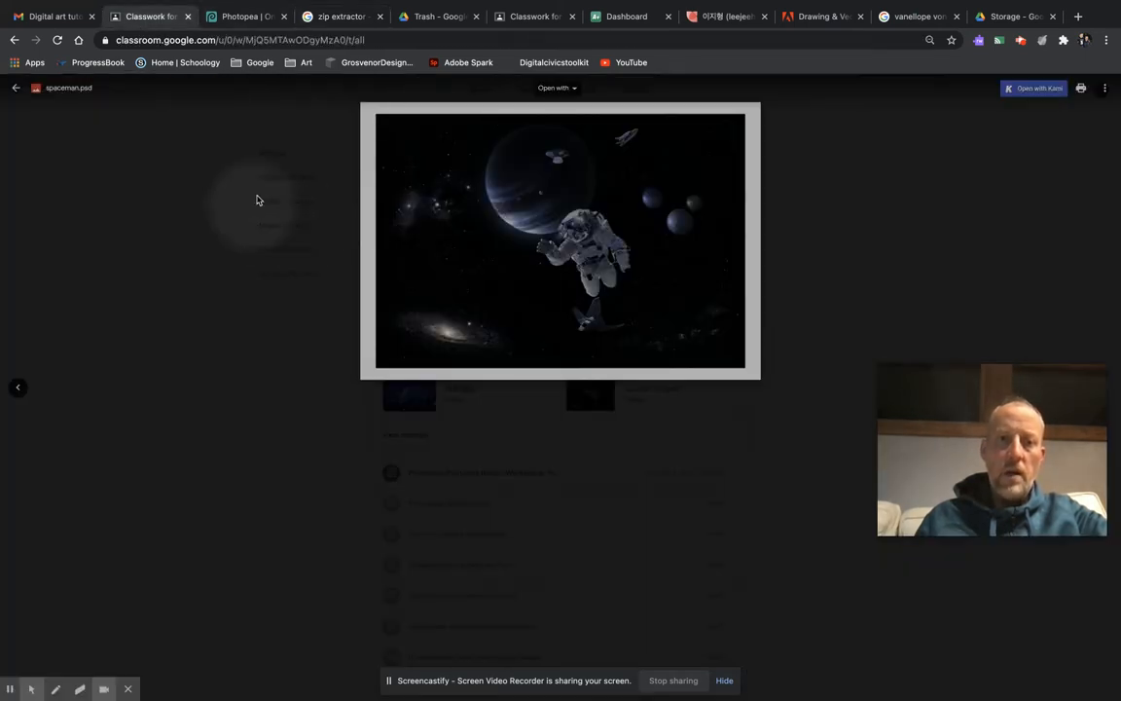
left_click(574, 91)
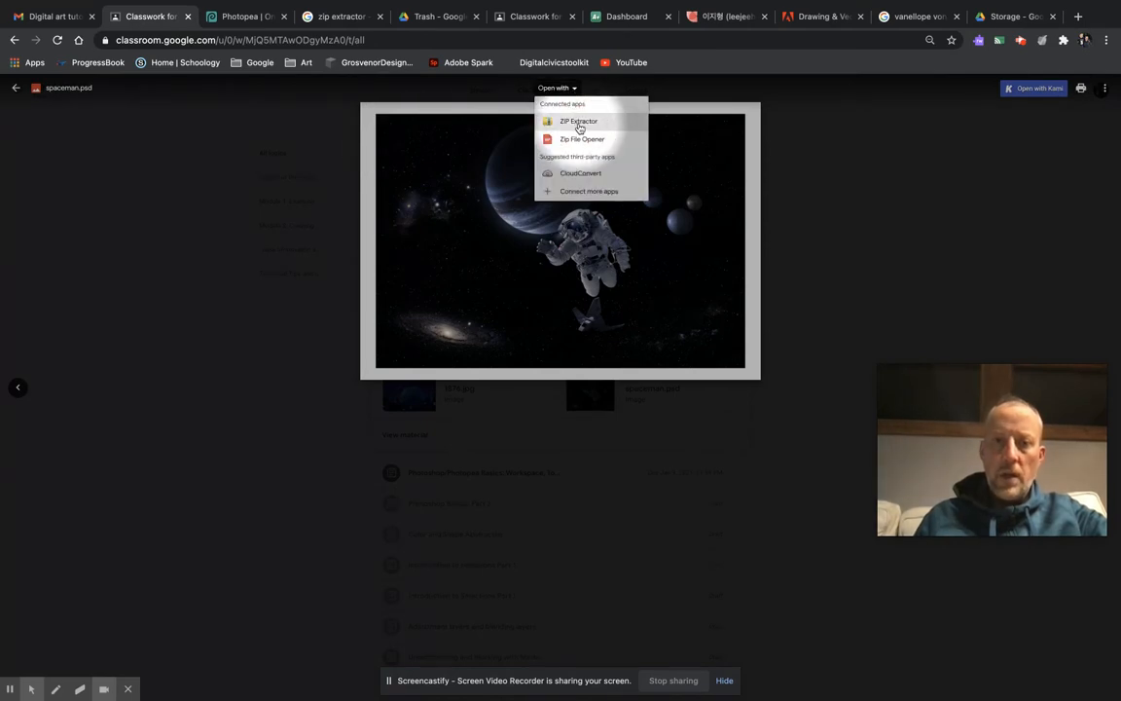
left_click(577, 121)
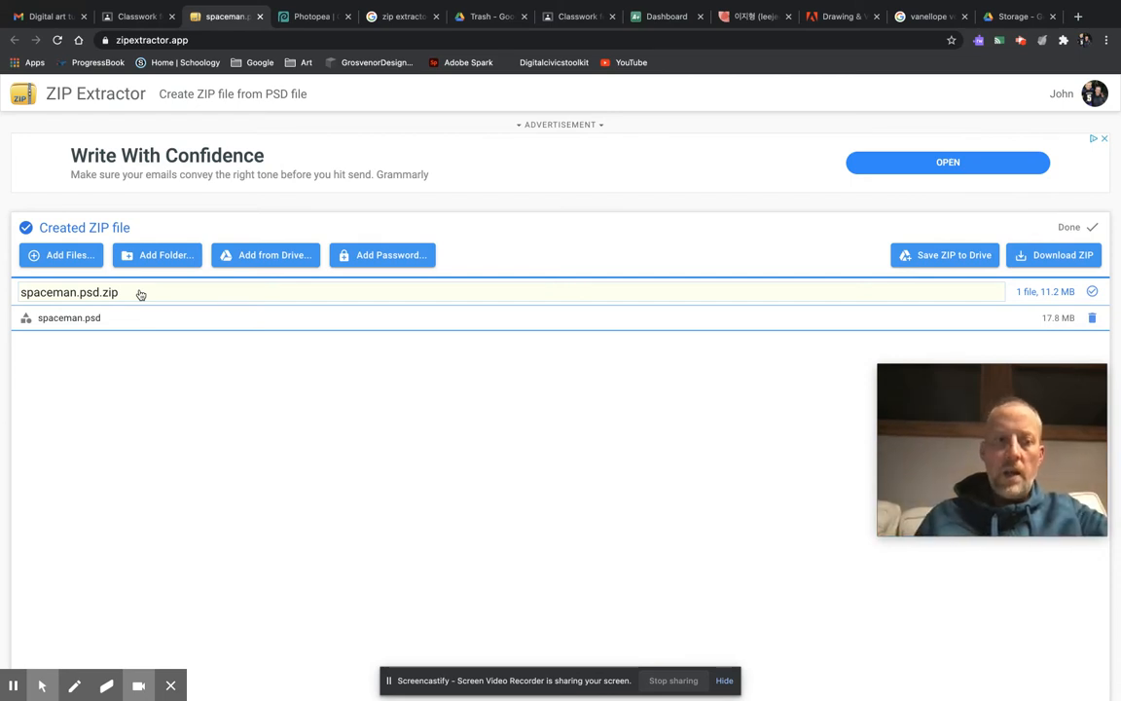
left_click(82, 322)
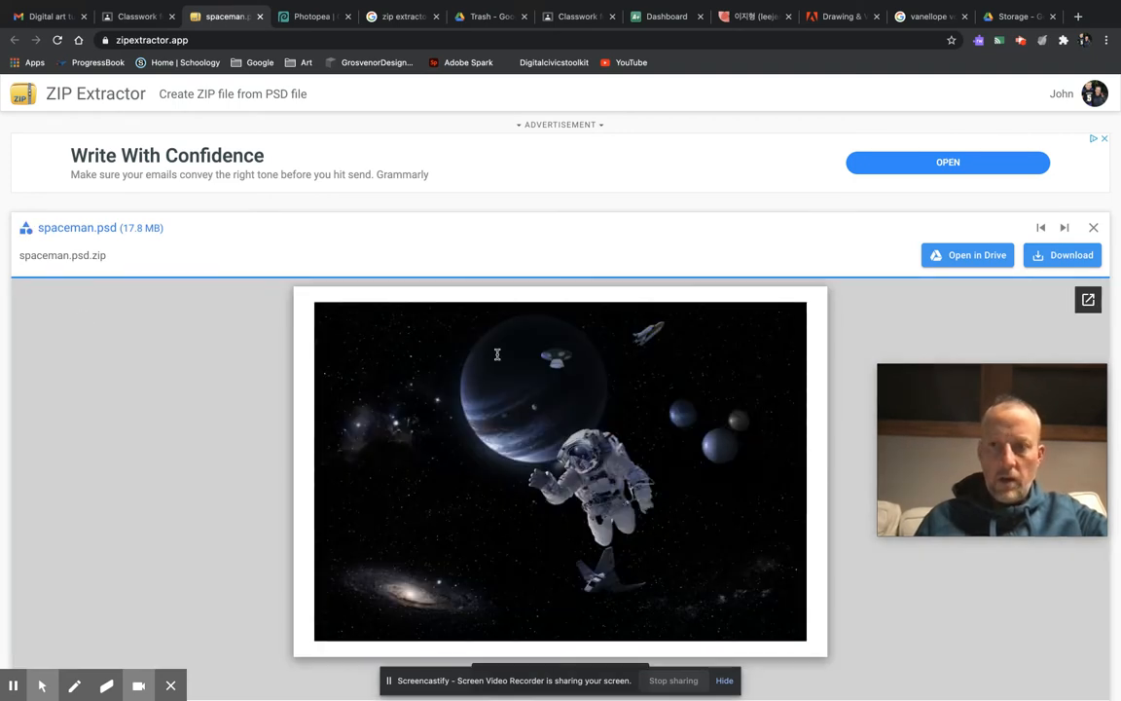
left_click(1066, 257)
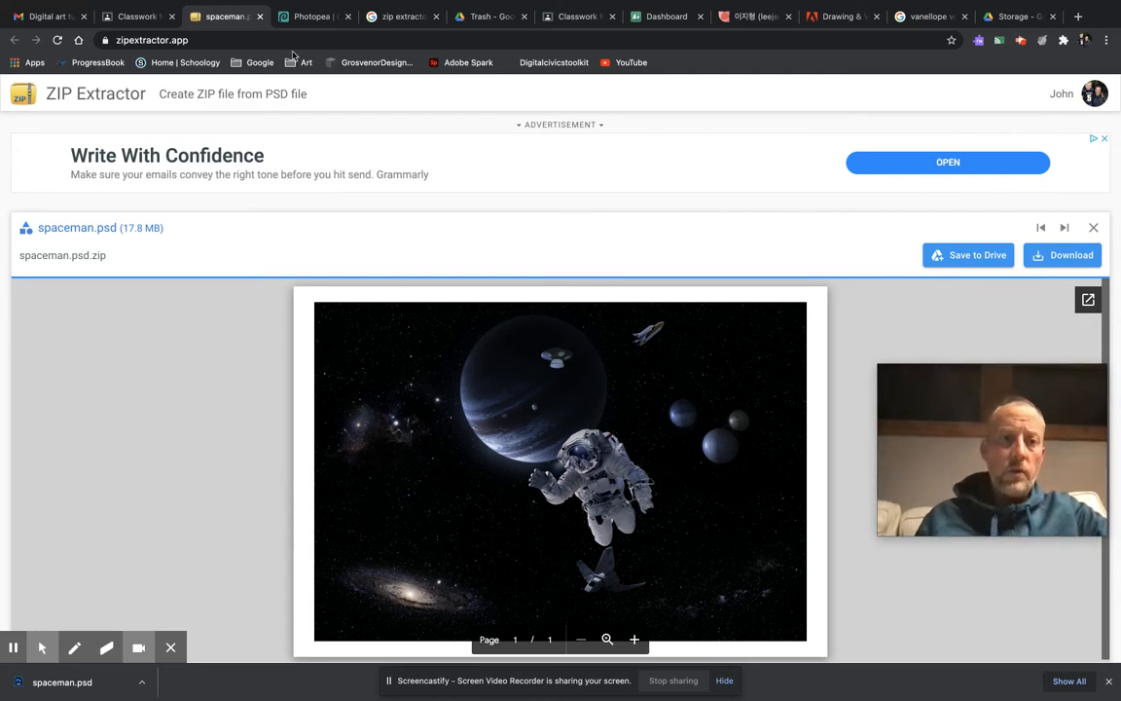
Switch to Photopea, close the open astronaut and elephant document, and open spaceman.psd from the Downloads folder
left_click(312, 17)
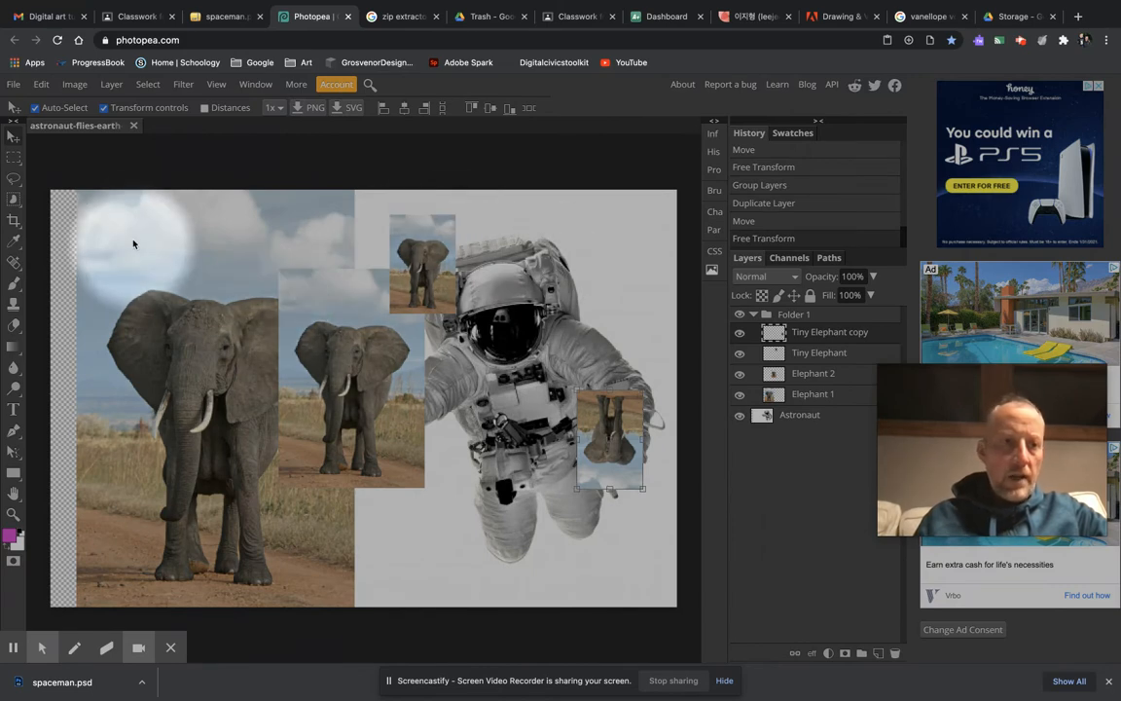
left_click(134, 126)
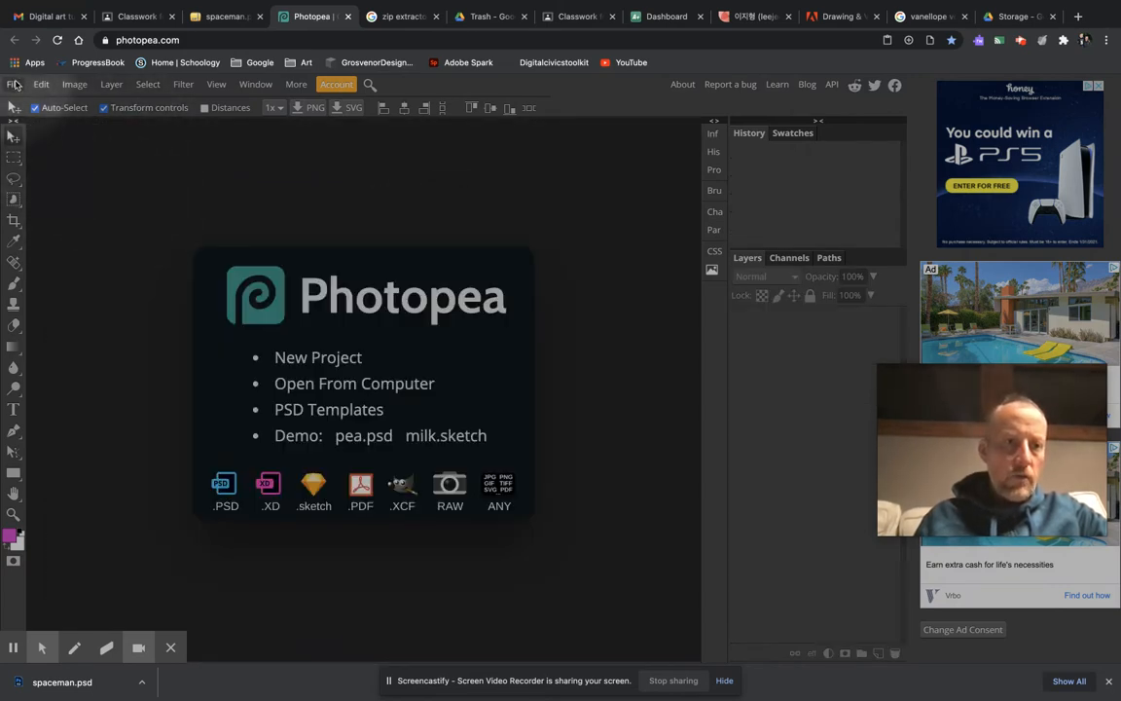
left_click(15, 85)
left_click(31, 125)
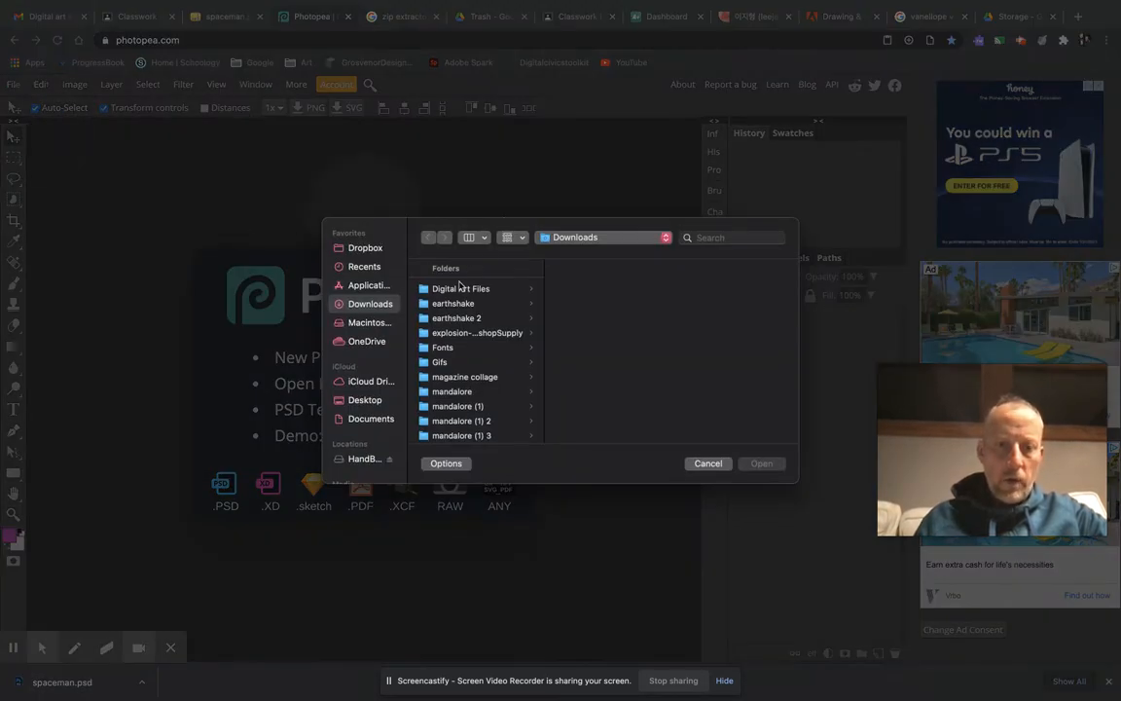
scroll(475, 318, "down", 5)
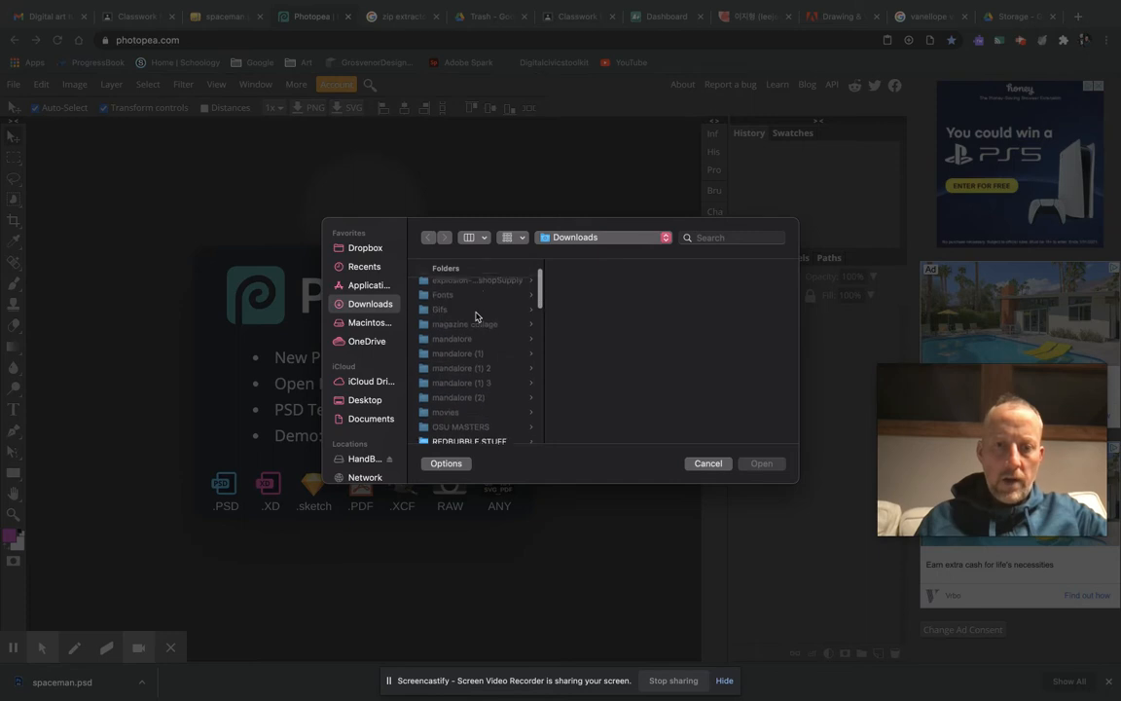
scroll(477, 316, "down", 4)
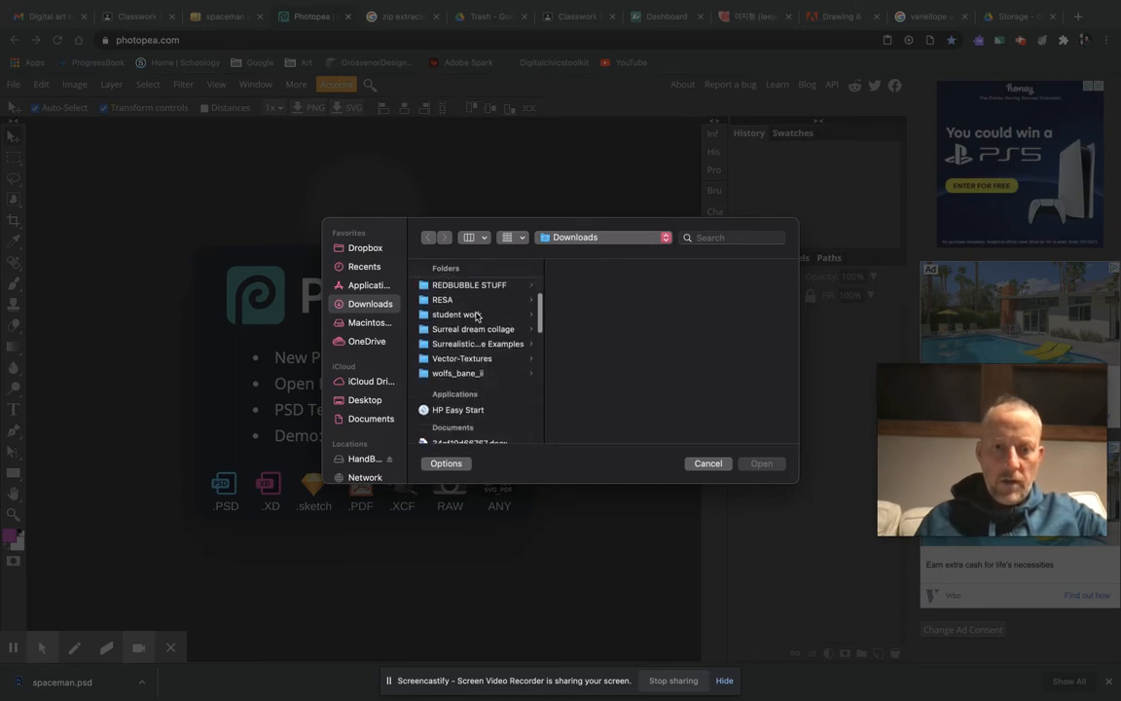
scroll(477, 317, "down", 4)
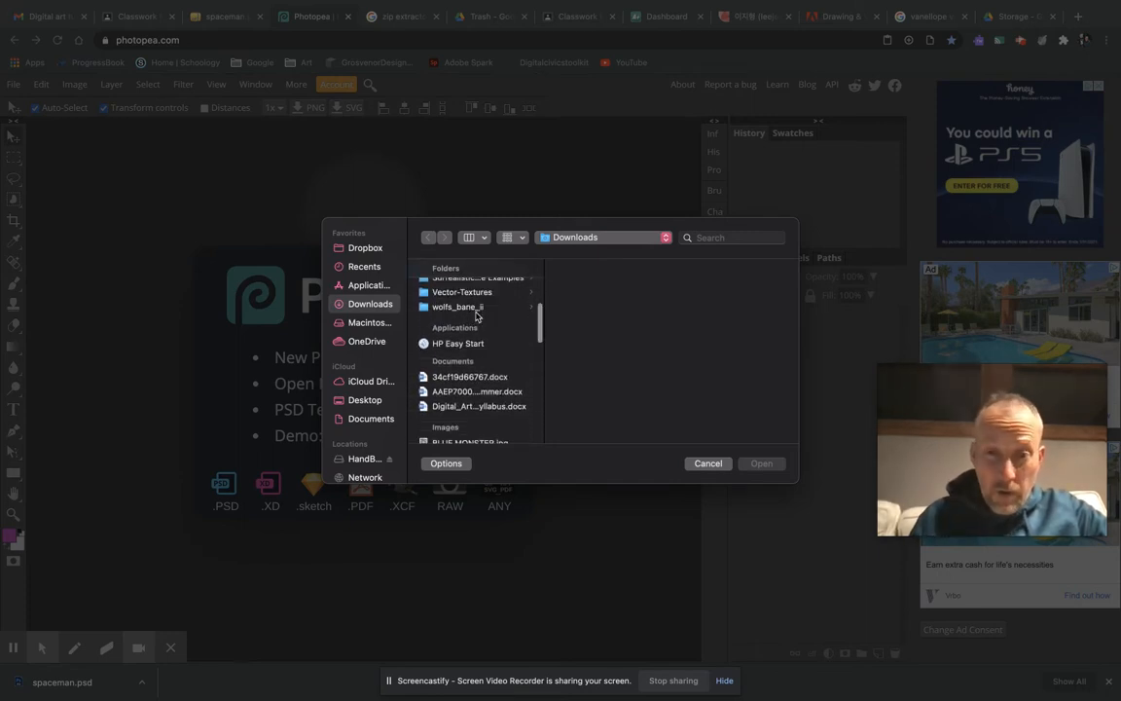
scroll(477, 316, "down", 5)
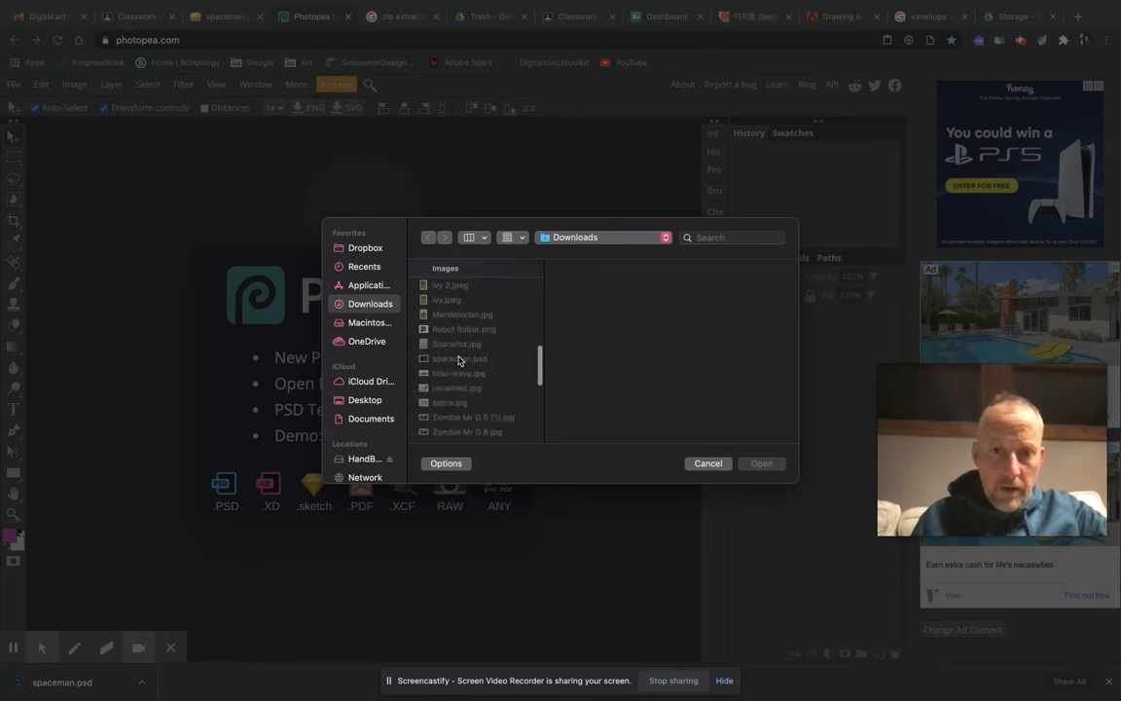
left_click(458, 359)
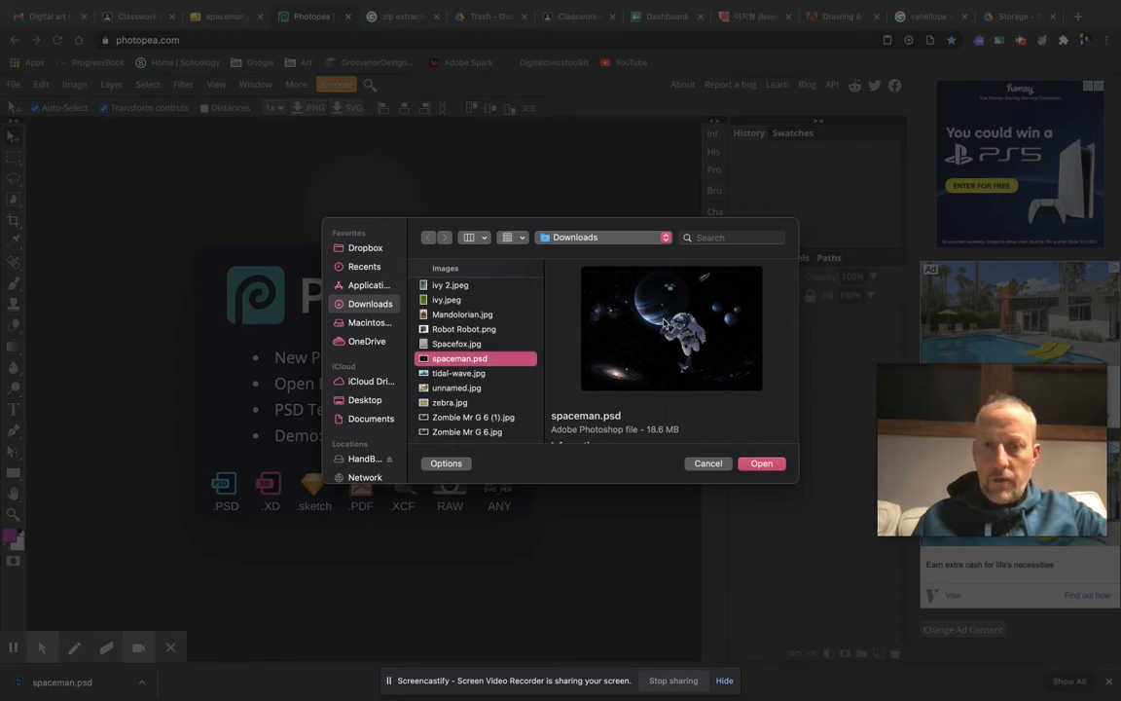
left_click(762, 464)
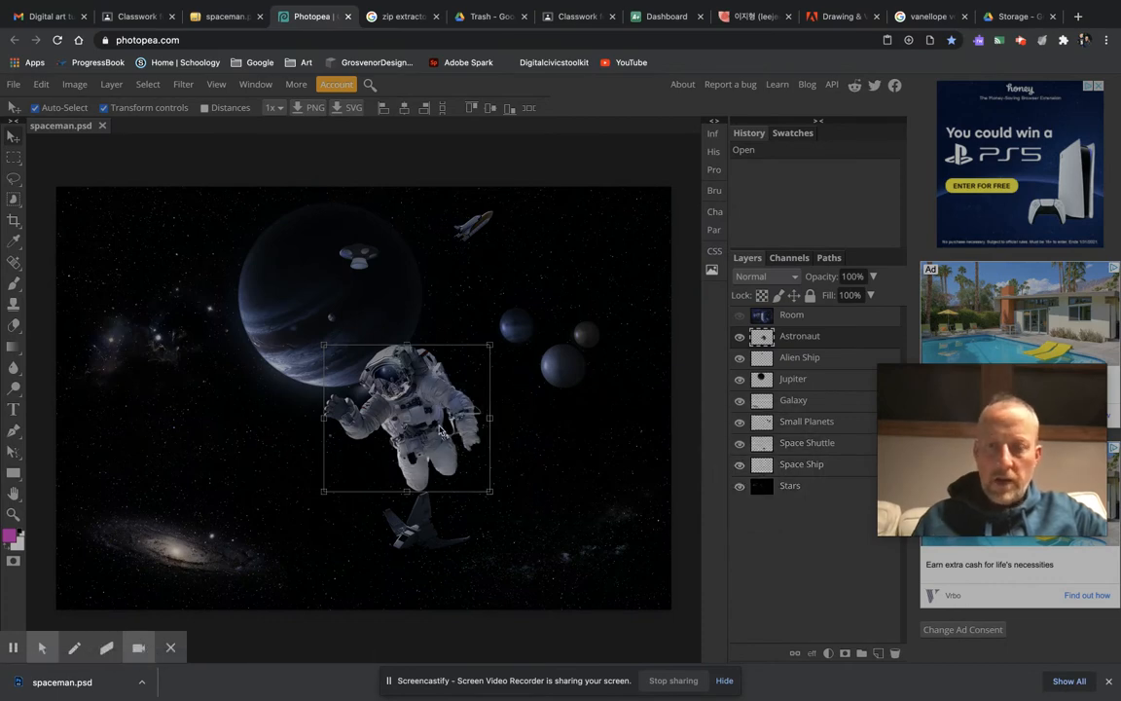
left_click_drag(1025, 392, 1039, 471)
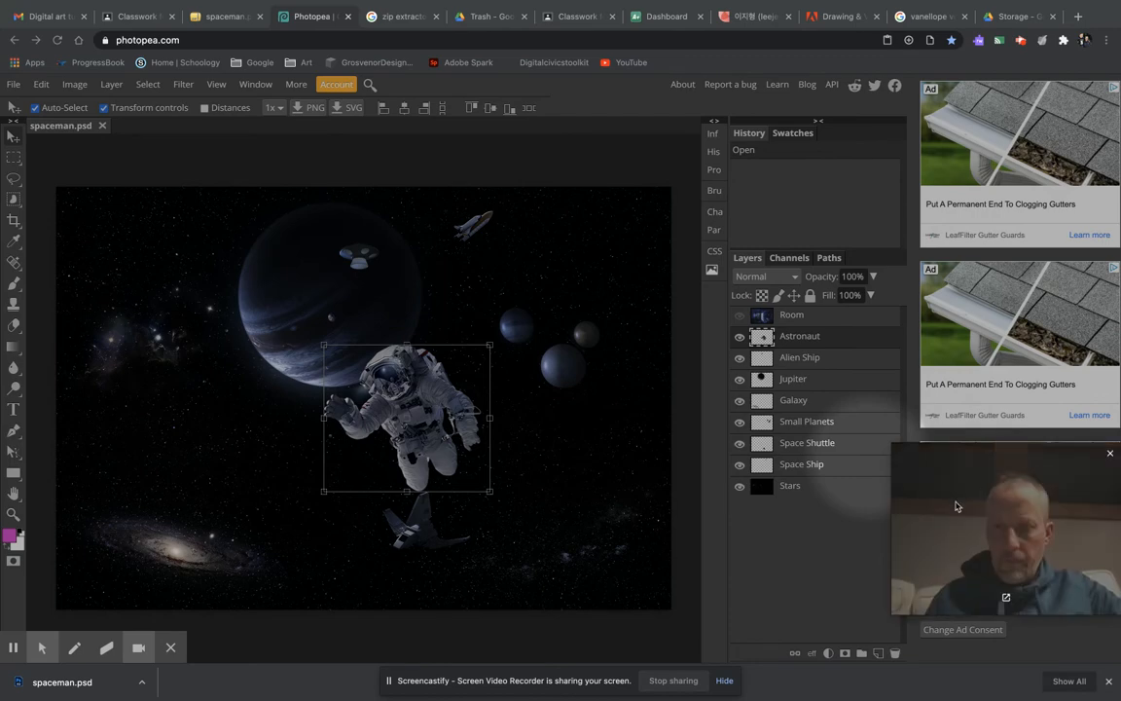
left_click_drag(895, 522, 910, 521)
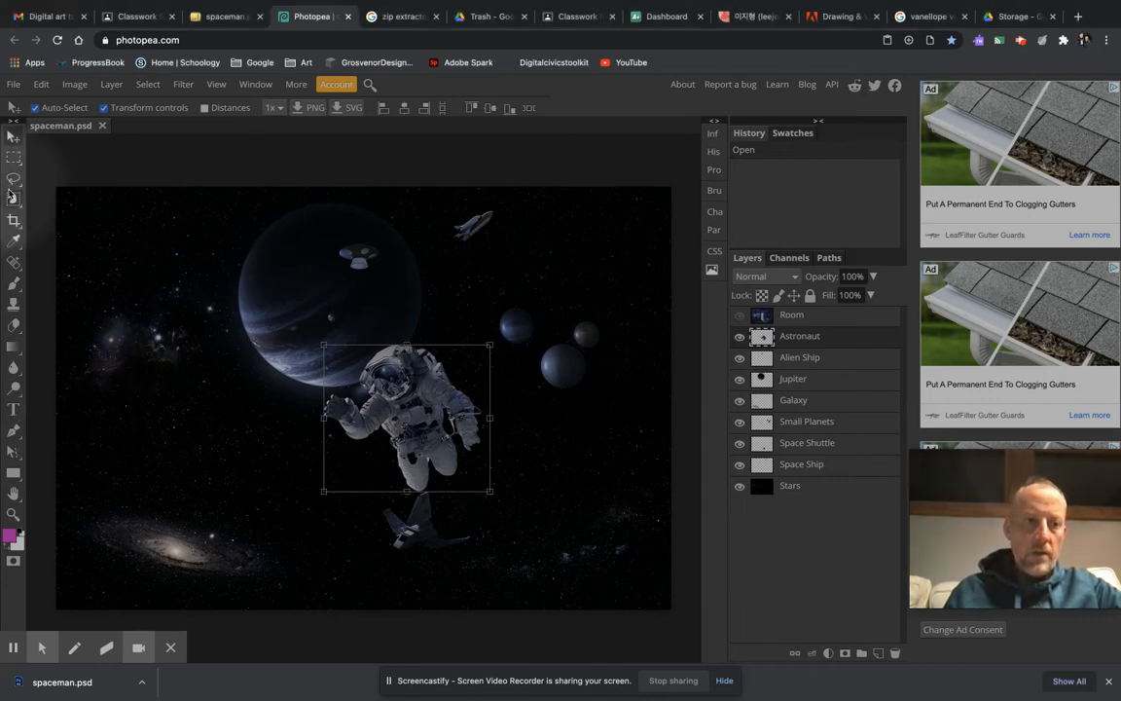
Shift the astronaut slightly to the right with the Move tool, and auto-select the Galaxy and Stars layers on the canvas
left_click(12, 180)
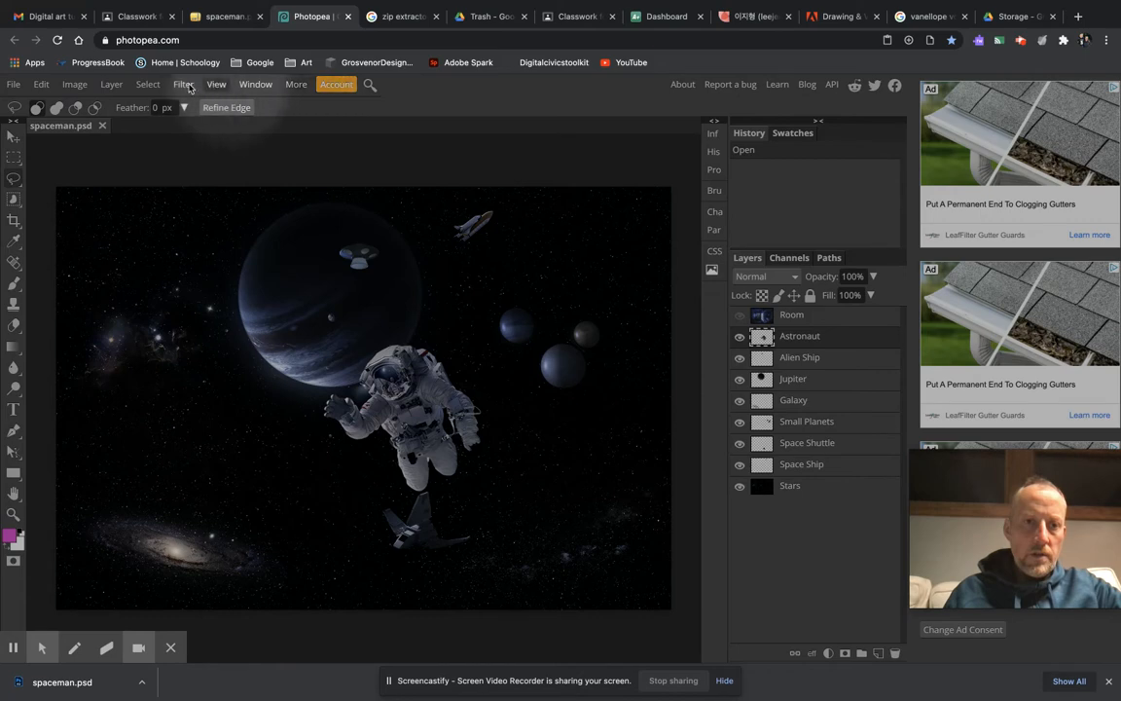
left_click(12, 136)
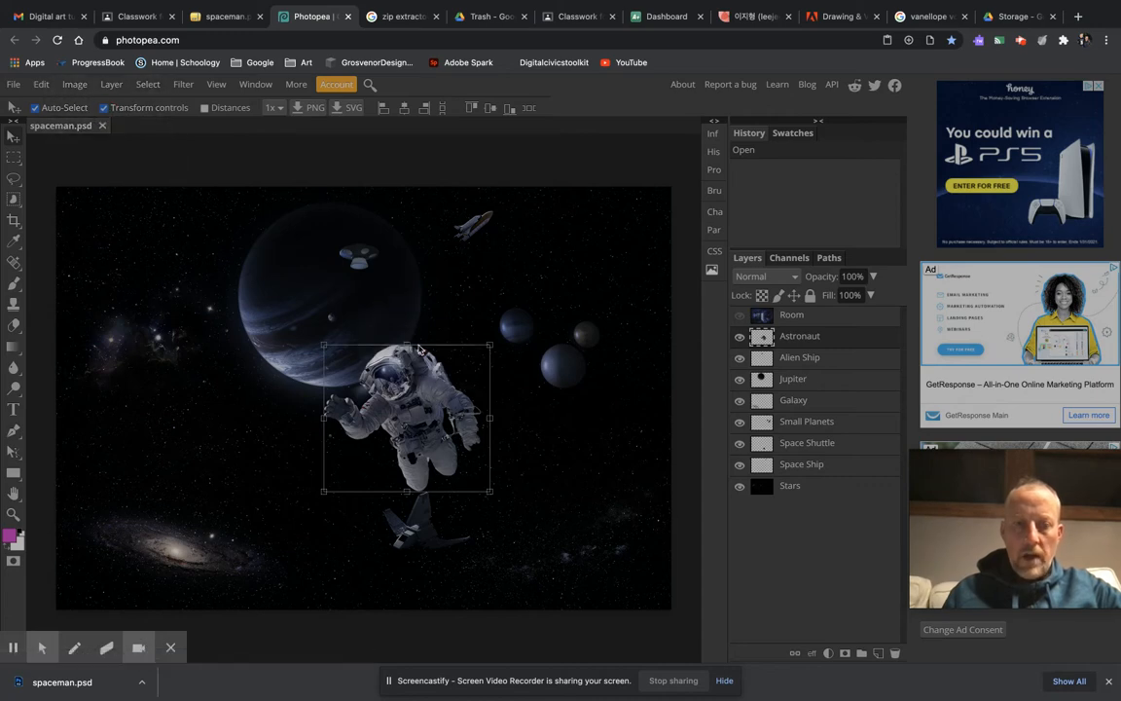
left_click_drag(428, 408, 450, 413)
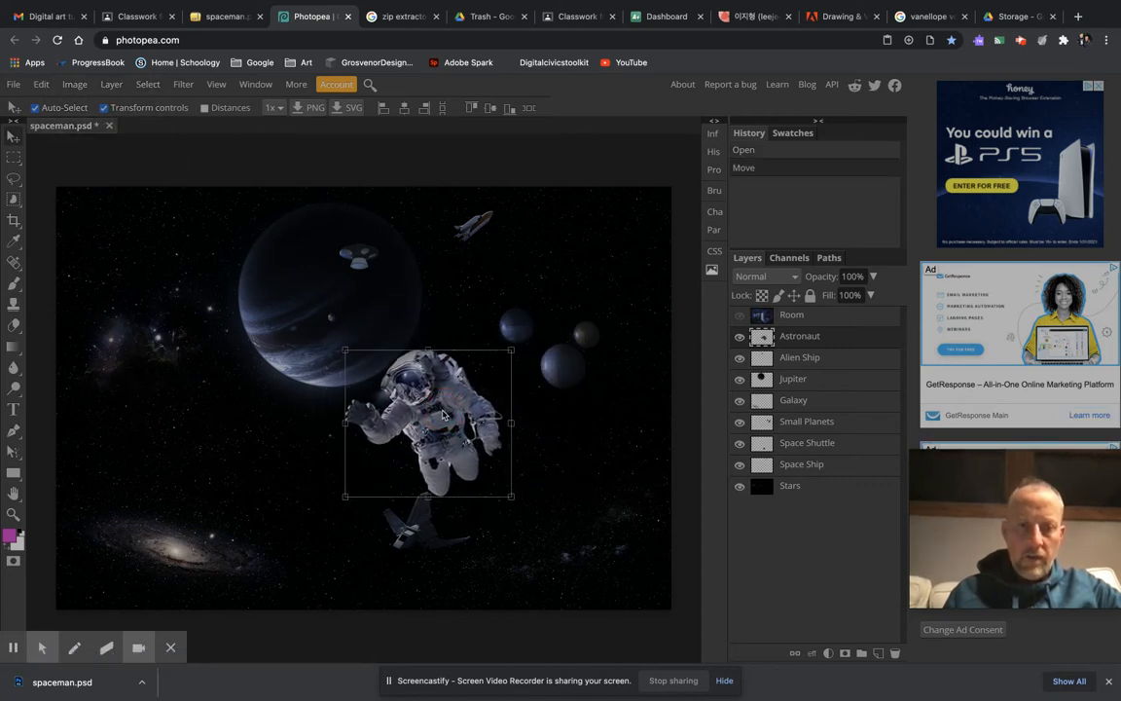
left_click(160, 534)
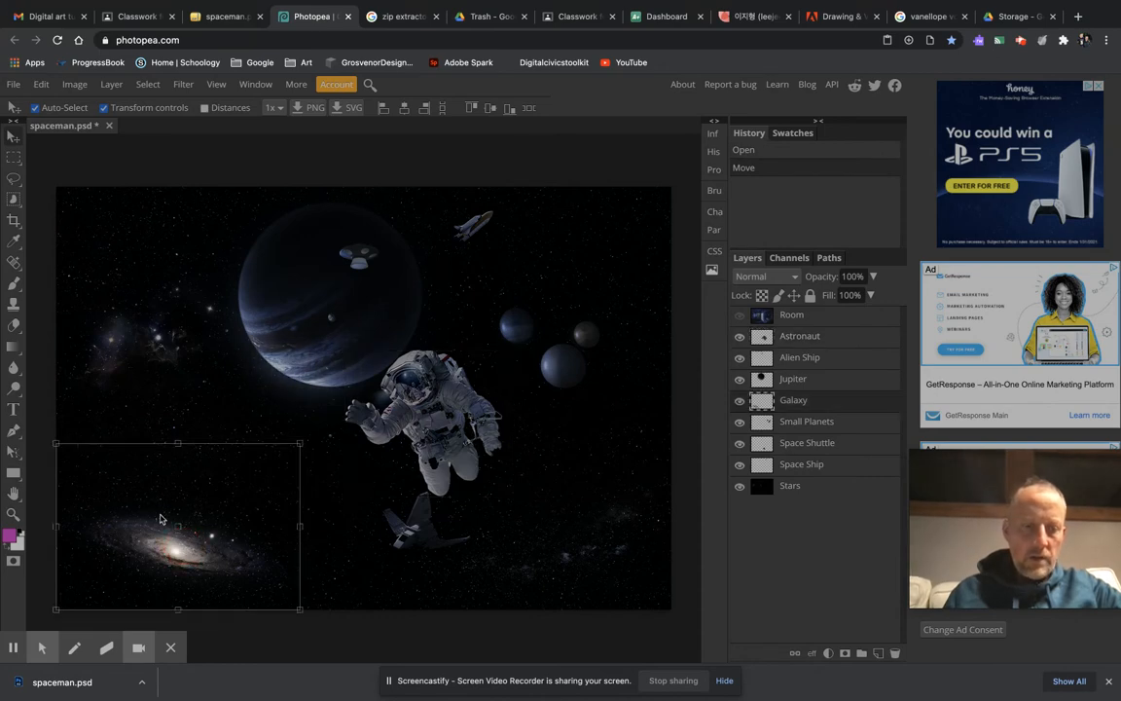
left_click(492, 227)
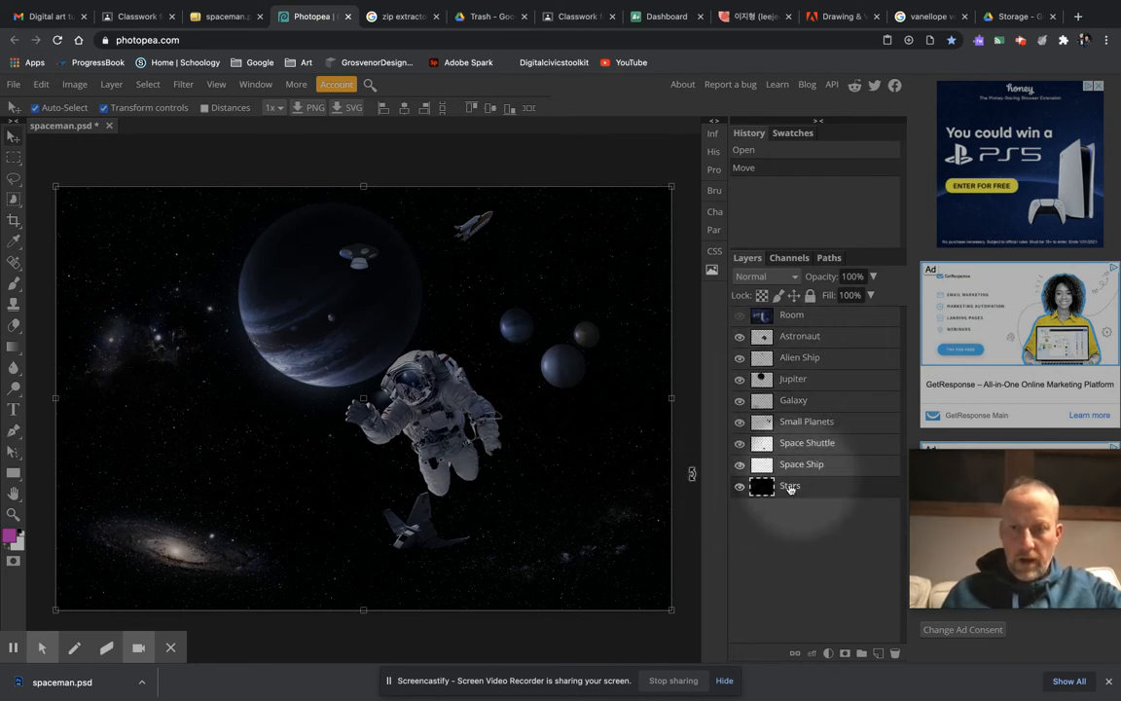
Hide and show the Stars layer twice to see what it contributes to the composition
left_click(740, 487)
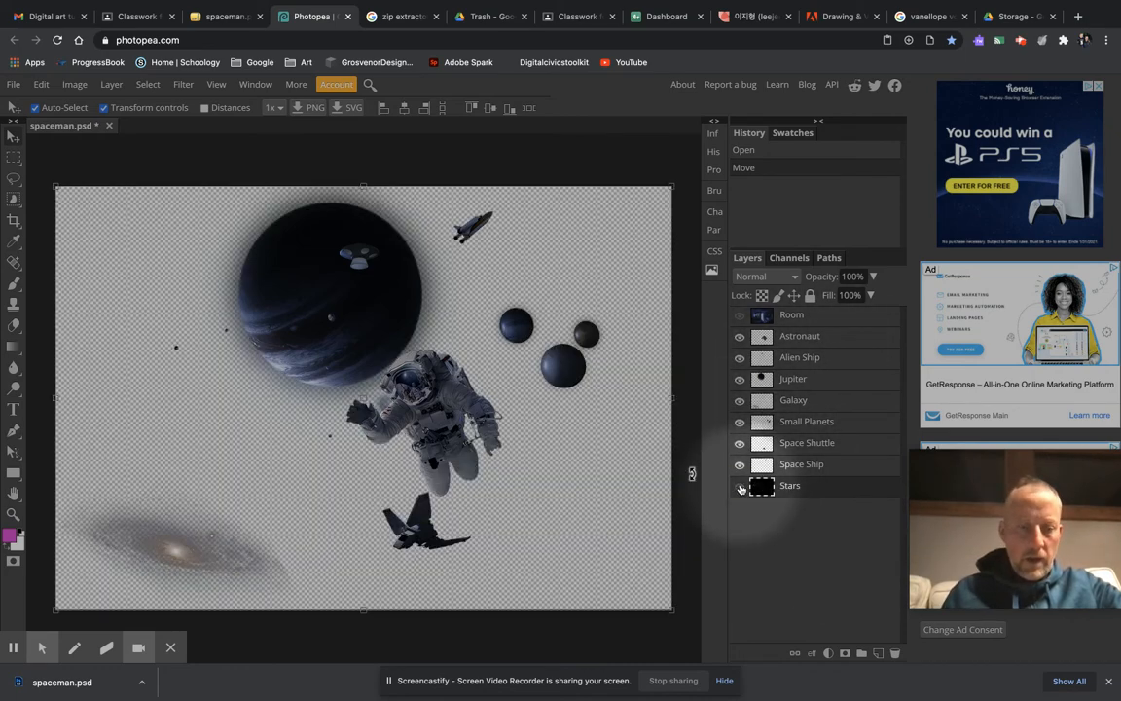
left_click(740, 486)
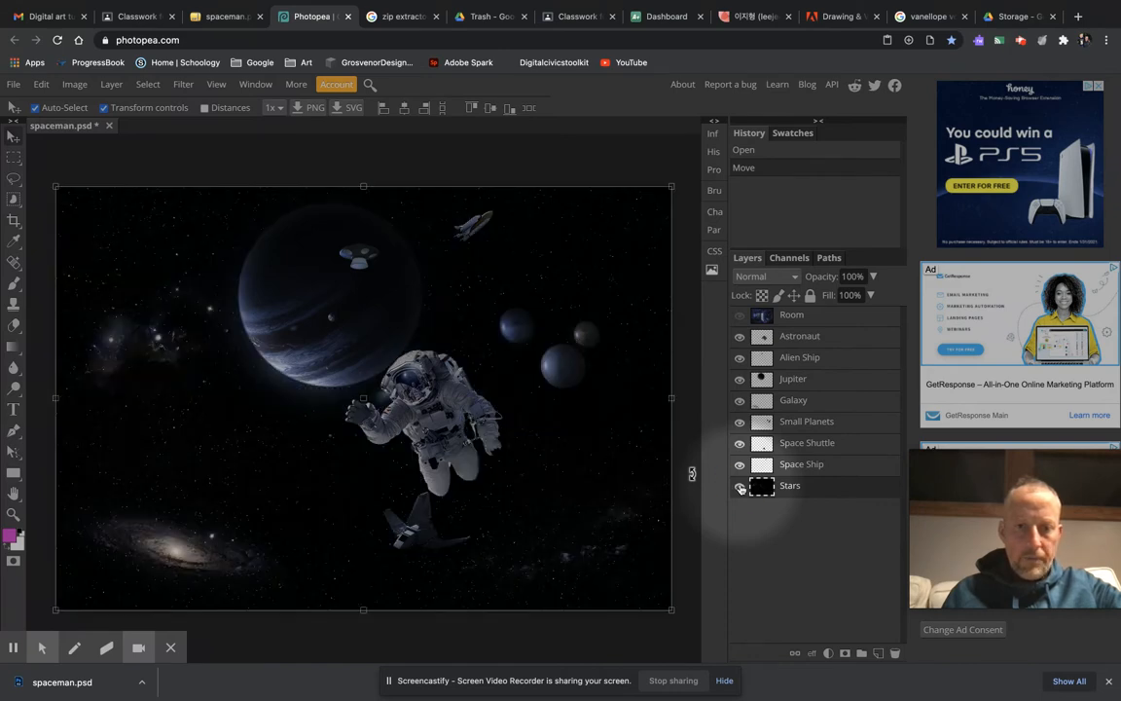
left_click(740, 487)
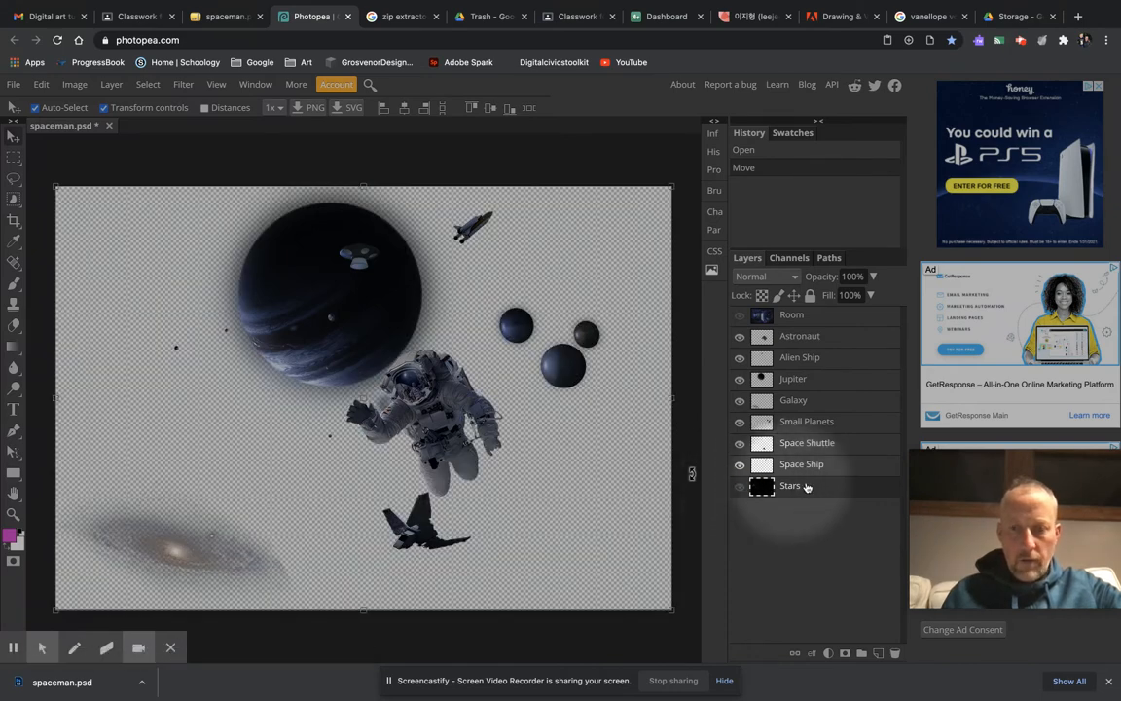
left_click(740, 486)
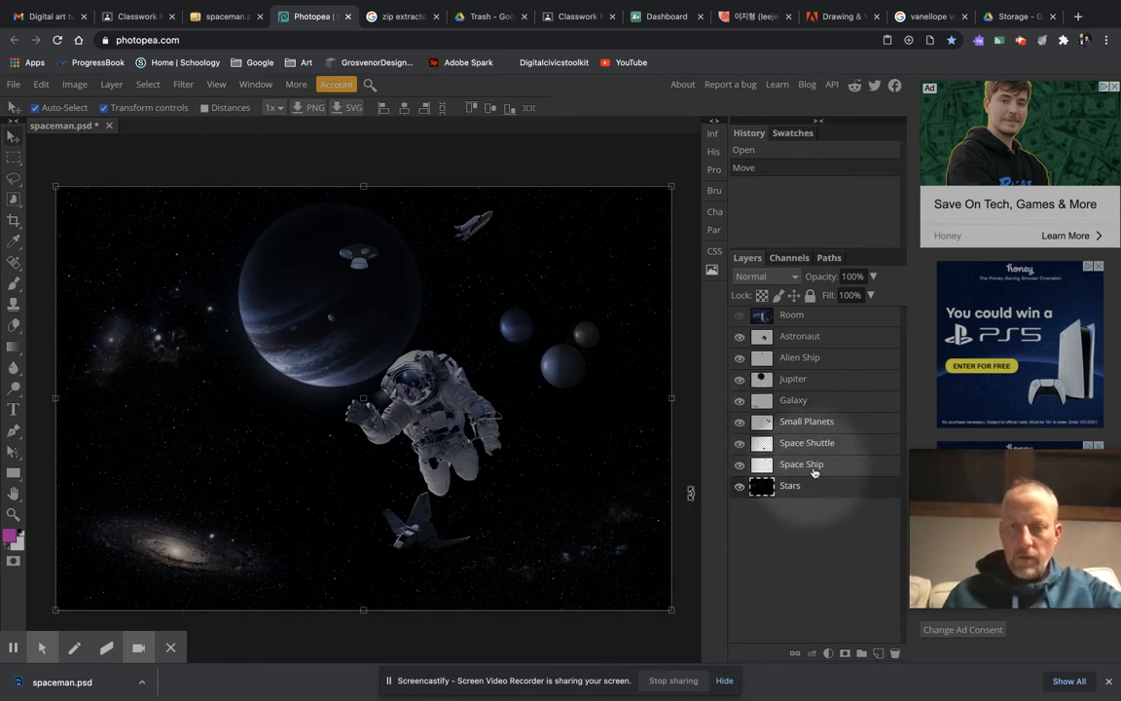
Turn the Small Planets, Galaxy and Jupiter layers off and back on one at a time to identify their content
left_click(739, 424)
left_click(739, 423)
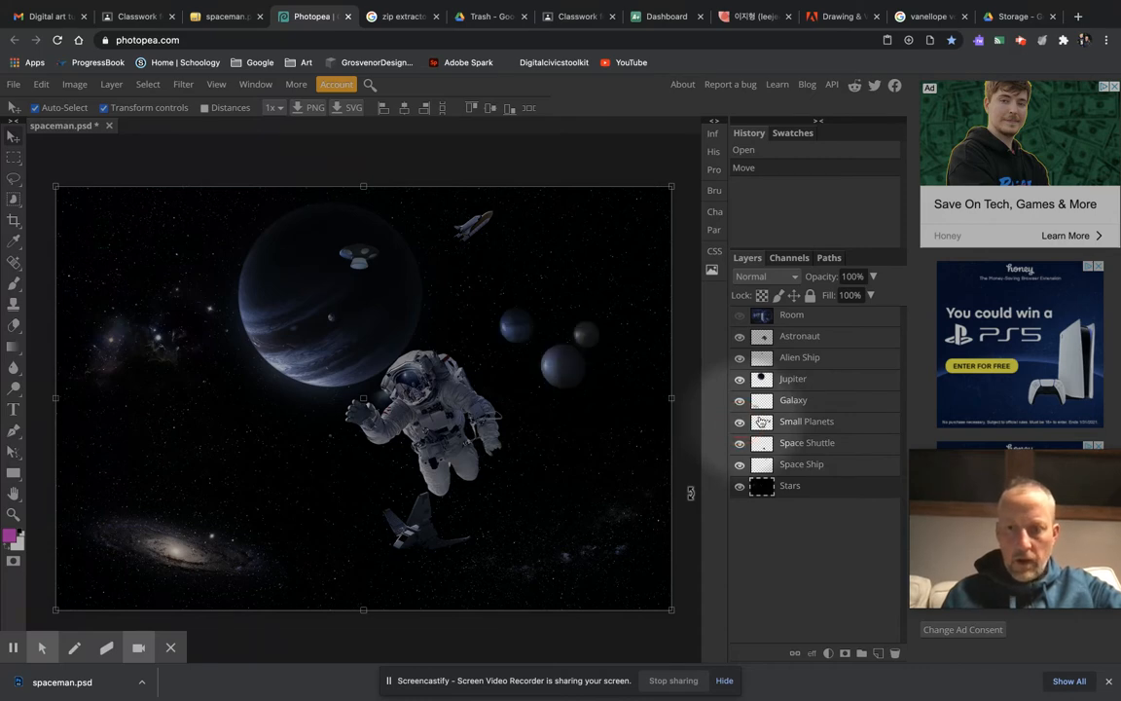
left_click(805, 401)
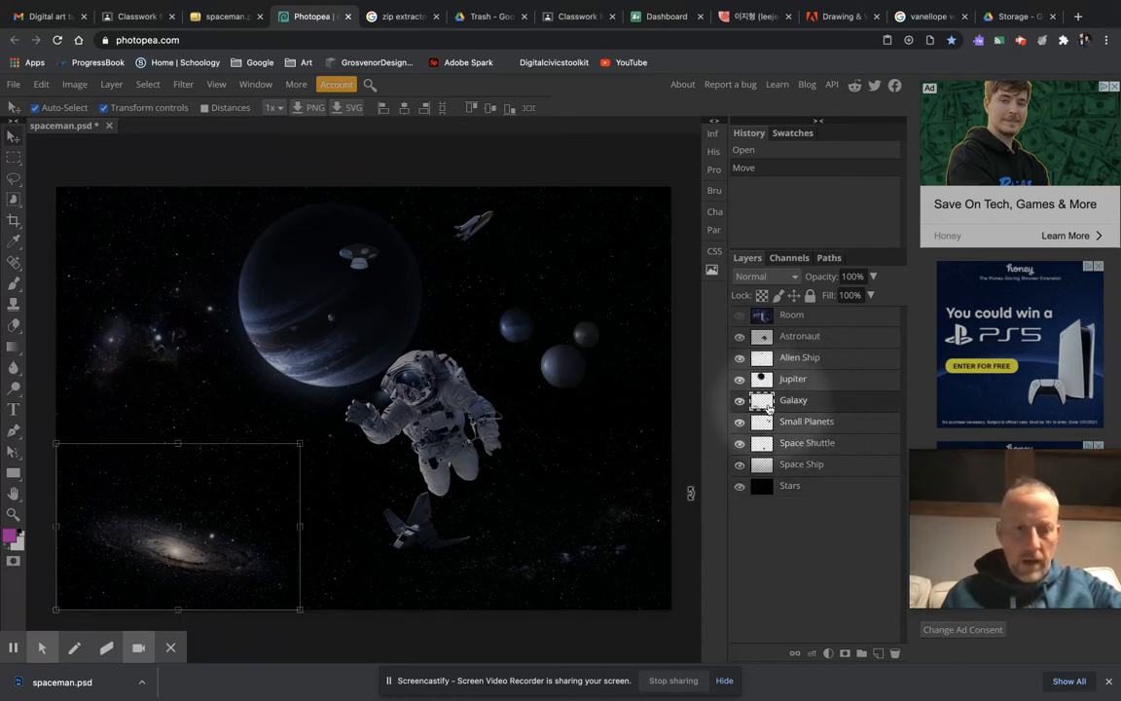
left_click(739, 400)
left_click(740, 400)
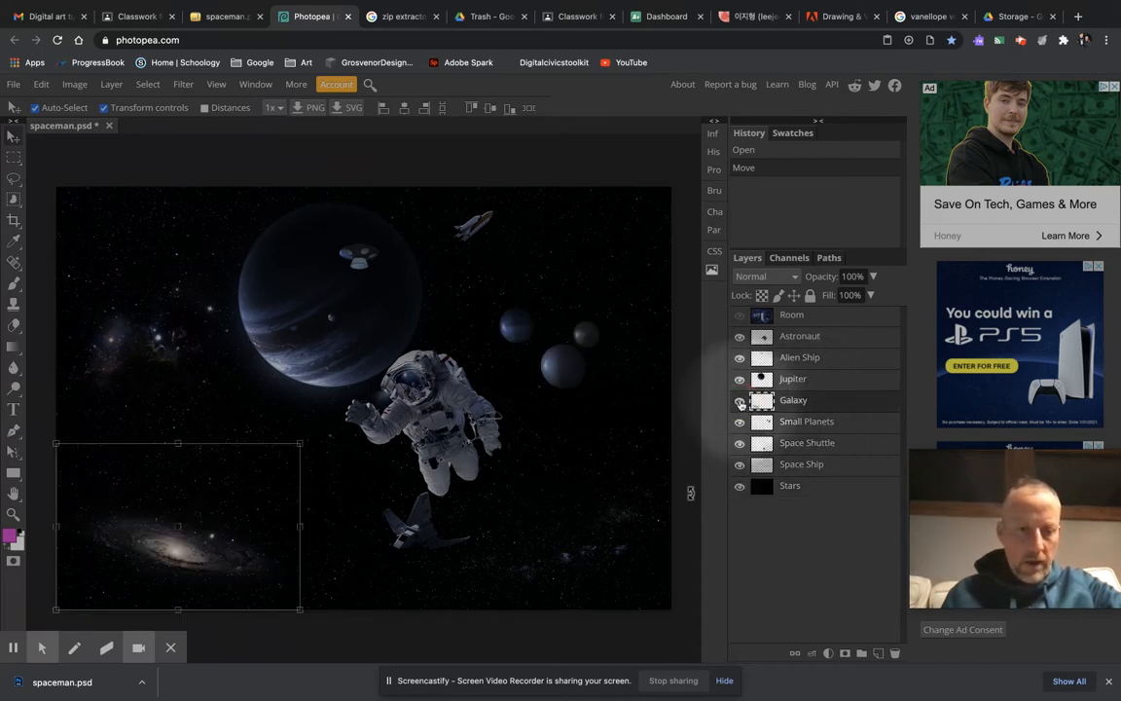
left_click(739, 379)
left_click(739, 379)
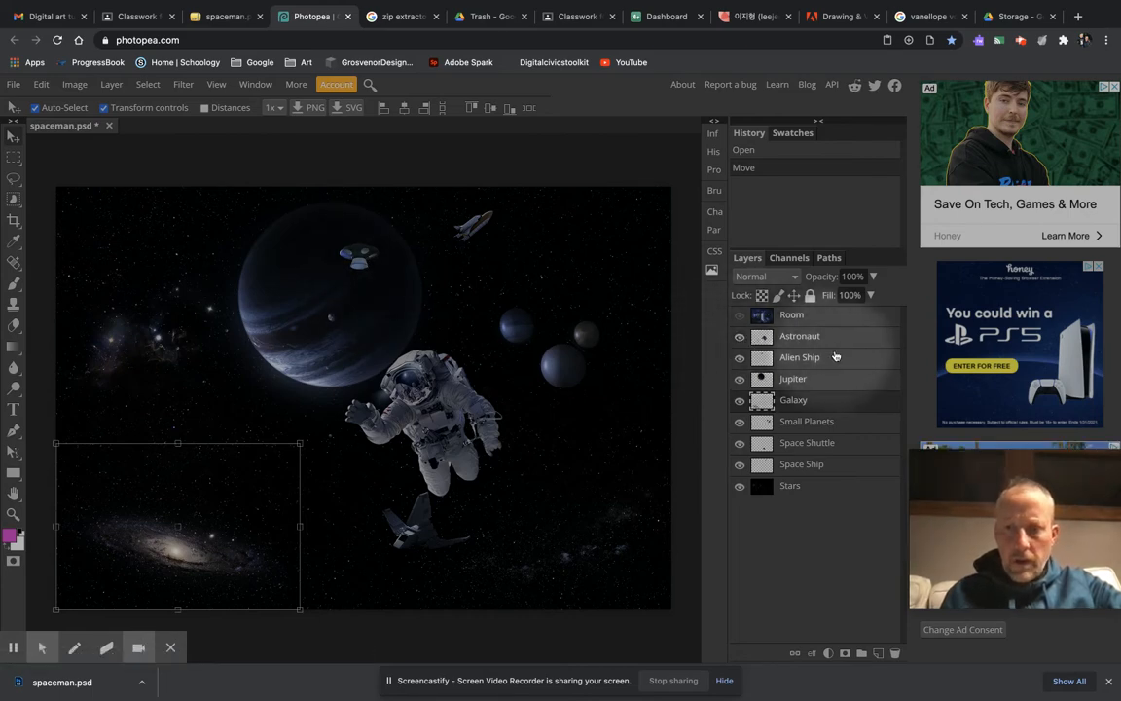
Hide and show the Astronaut layer to identify its content, and turn on the Room layer
left_click(740, 337)
left_click(740, 336)
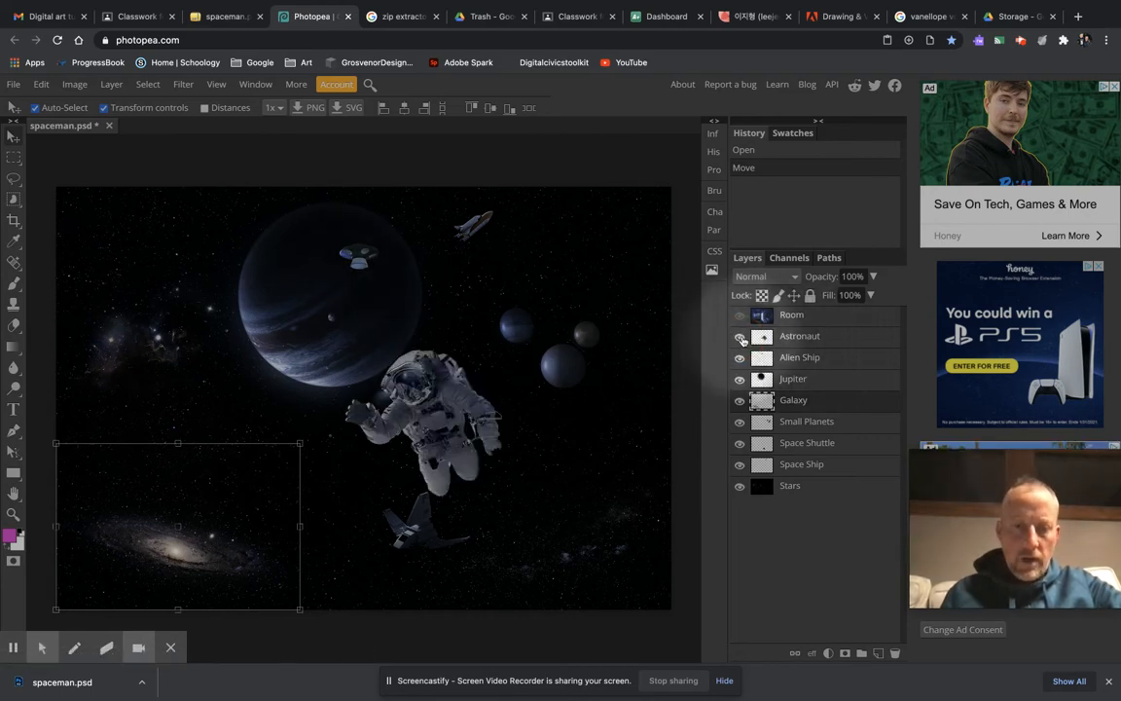
left_click(742, 318)
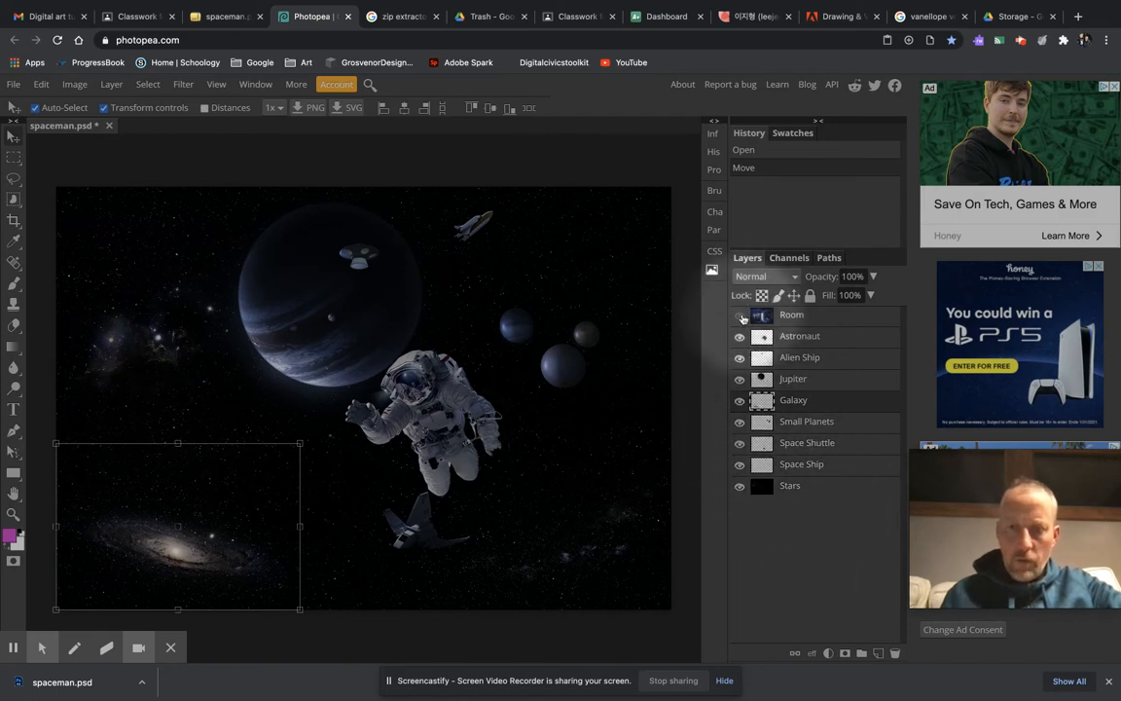
left_click(740, 316)
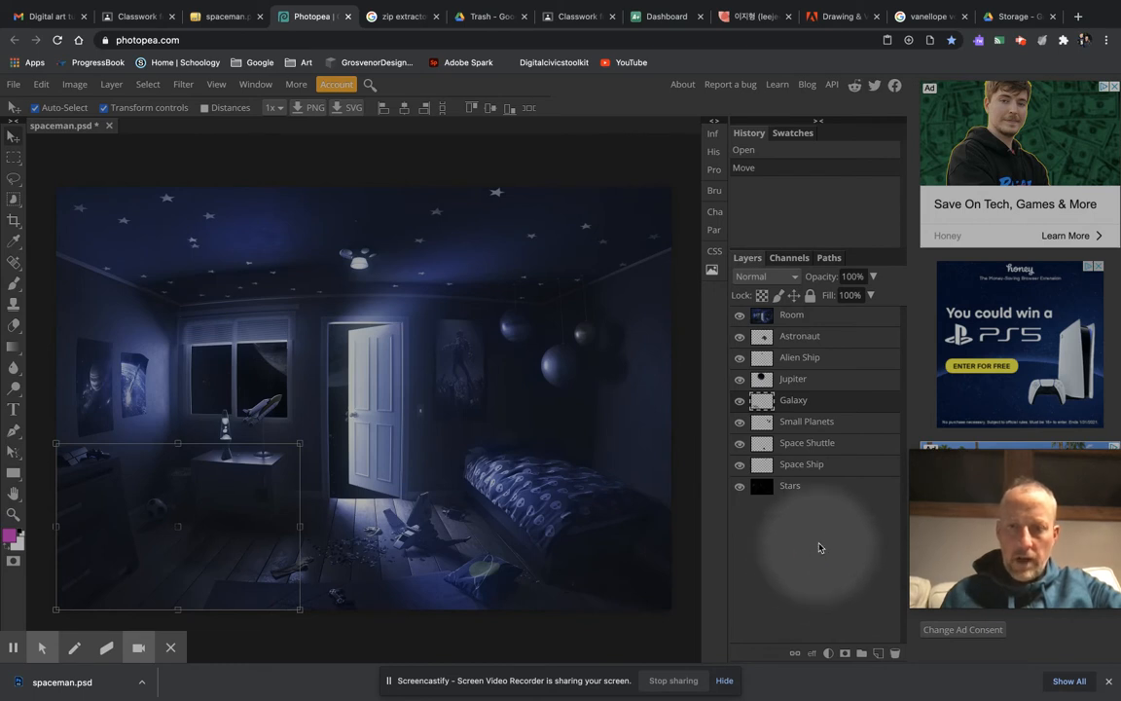
Select the Stars layer, and turn the Room layer off and back on to compare the composition with and without it
left_click(773, 486)
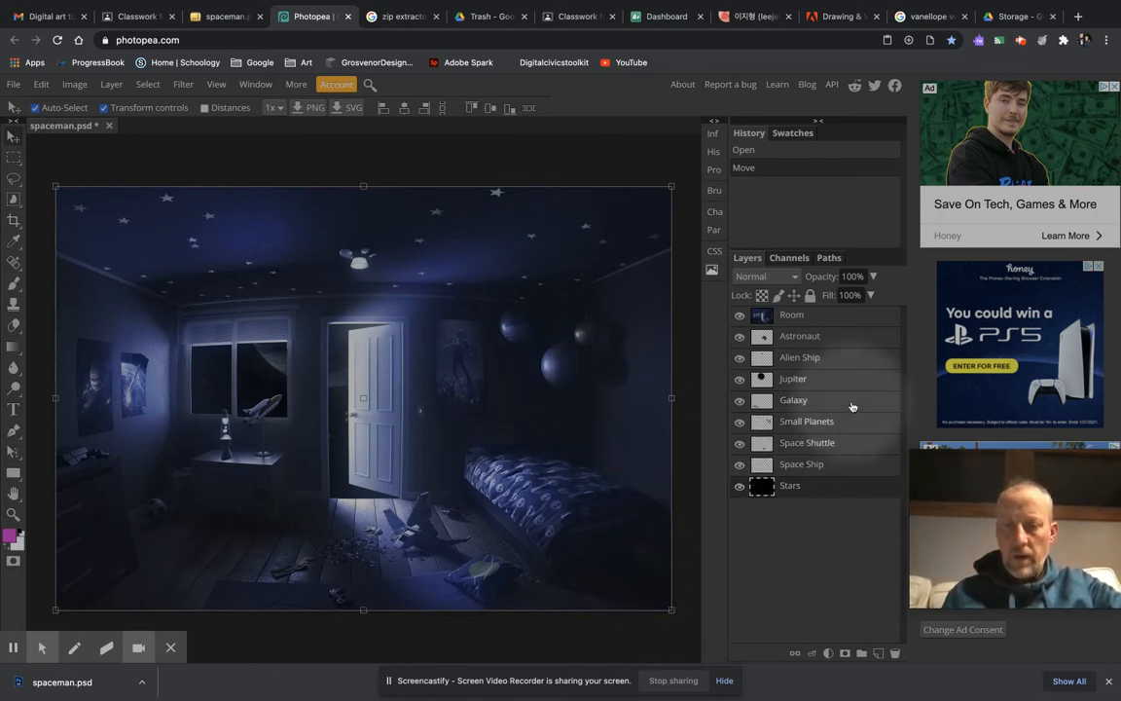
left_click(740, 315)
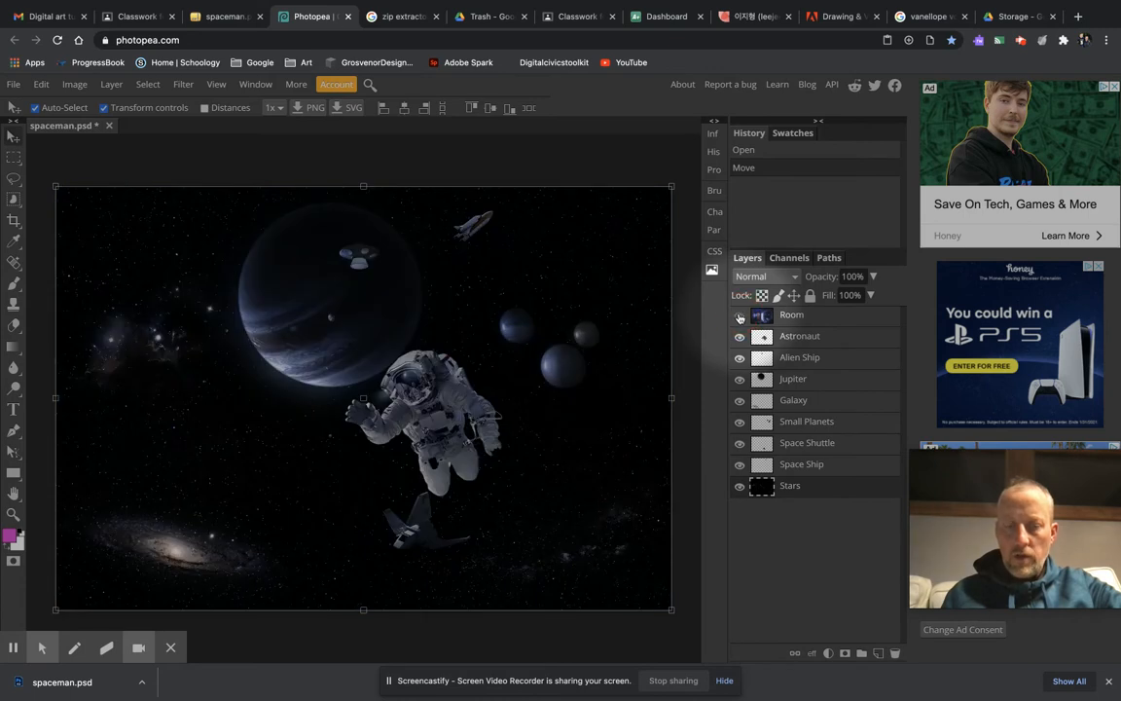
left_click(739, 315)
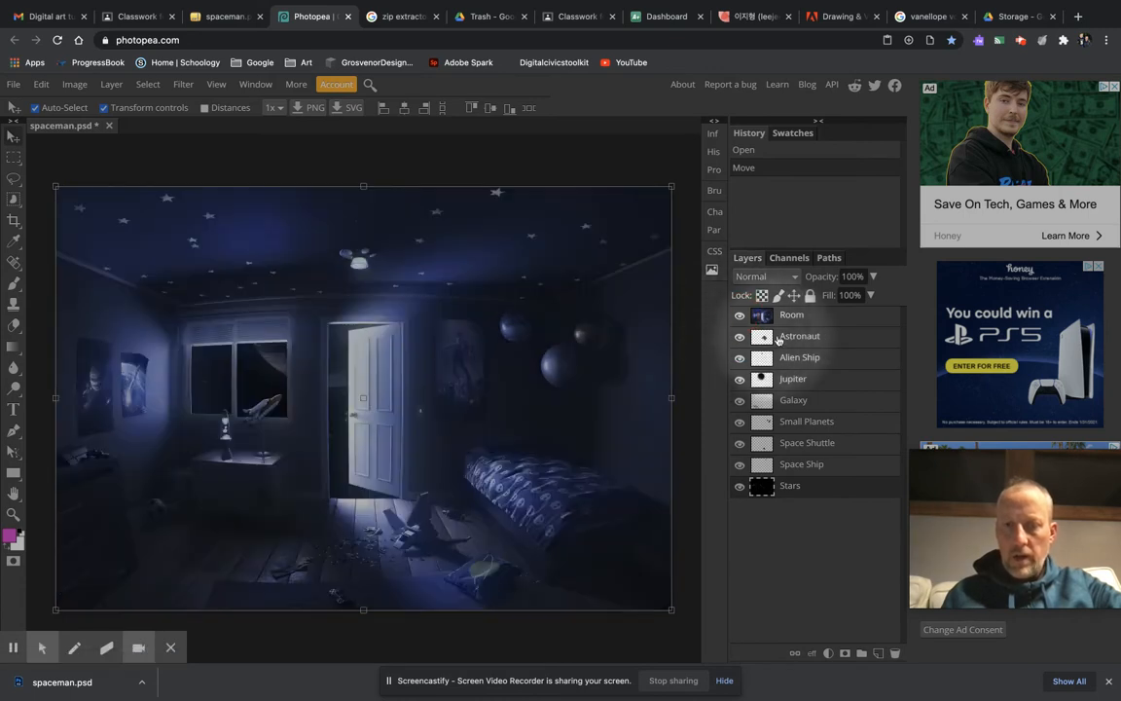
Try to move the Astronaut layer beneath the visible room image, shifting the Room layer slightly left and down
left_click(842, 338)
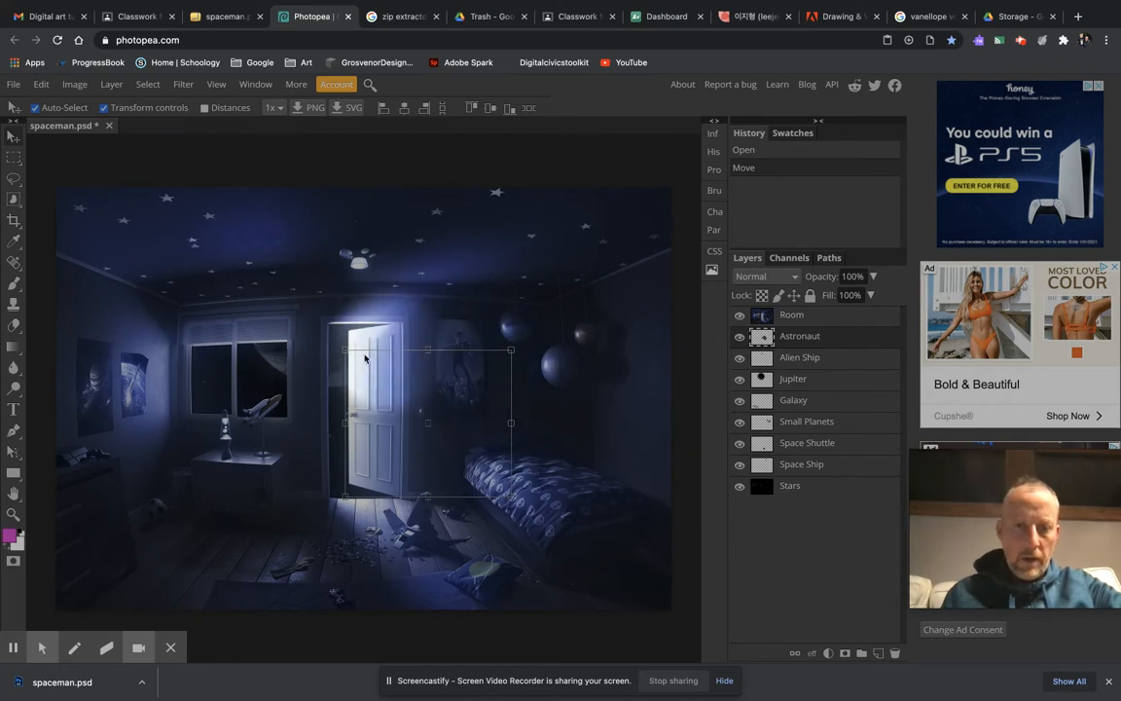
left_click(457, 443)
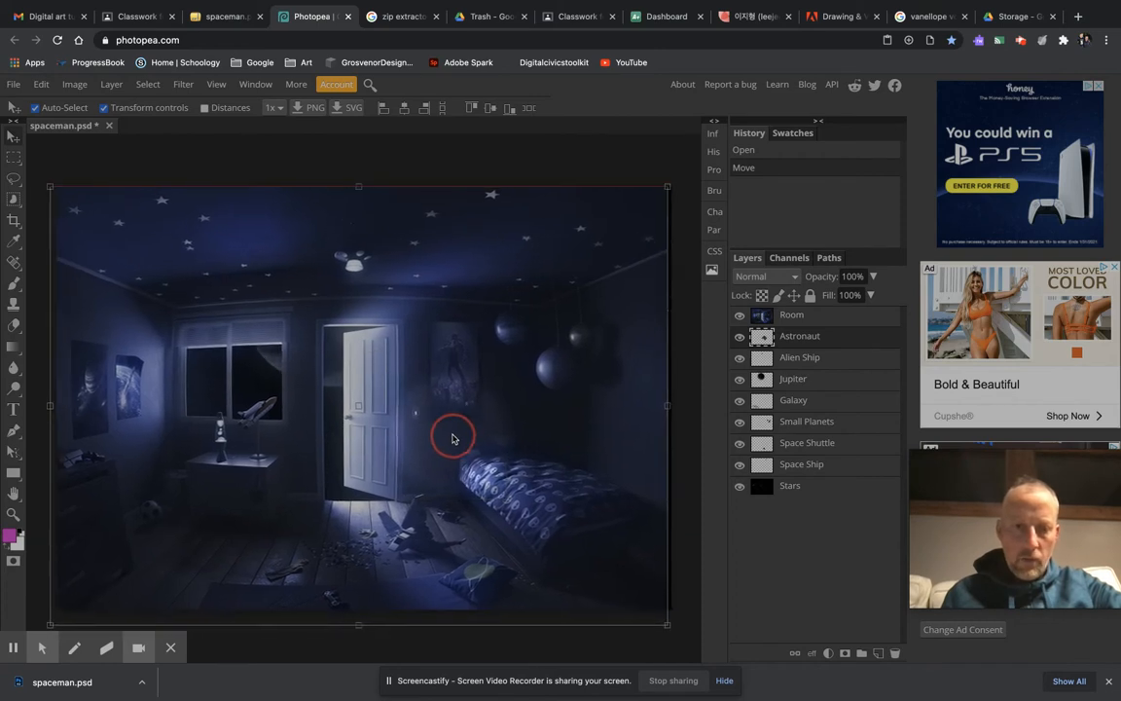
left_click_drag(461, 439, 452, 438)
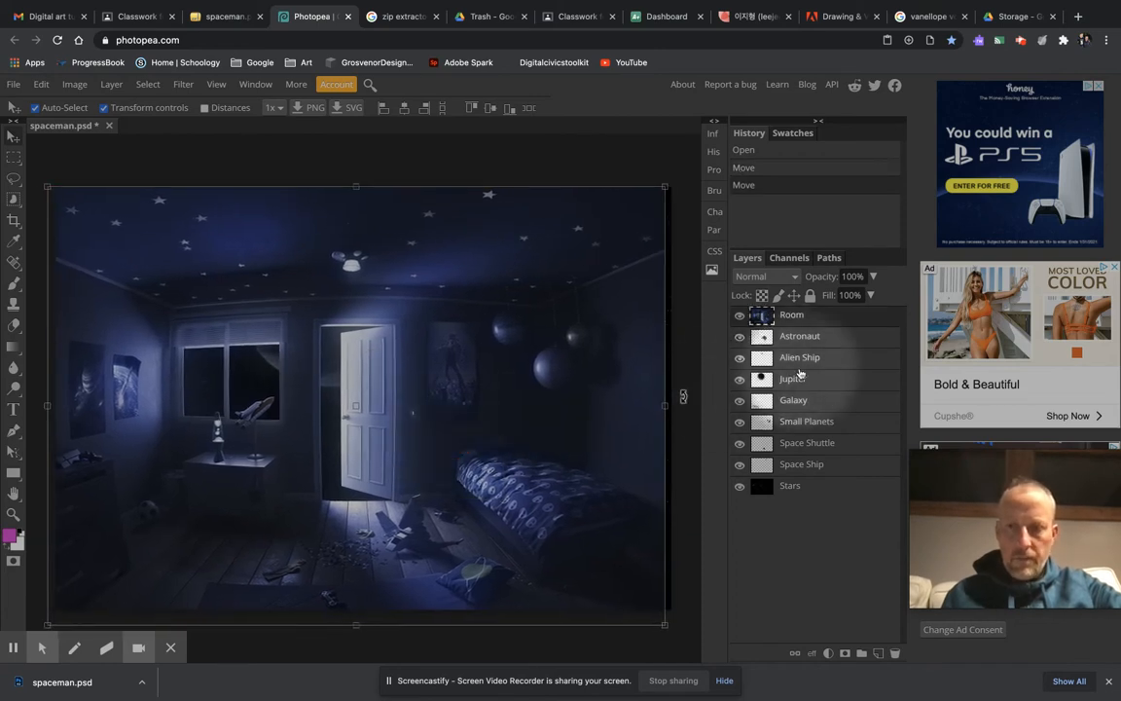
Lock the Room layer, and move the Astronaut layer slightly up and left behind it
left_click(811, 296)
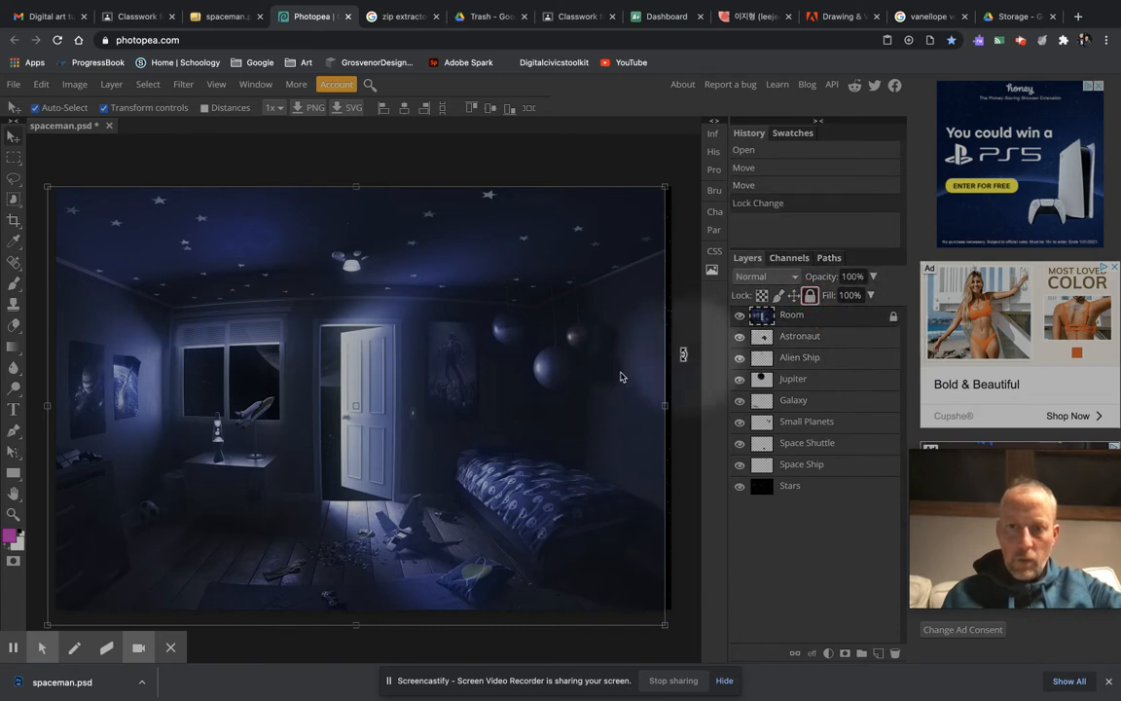
left_click(800, 341)
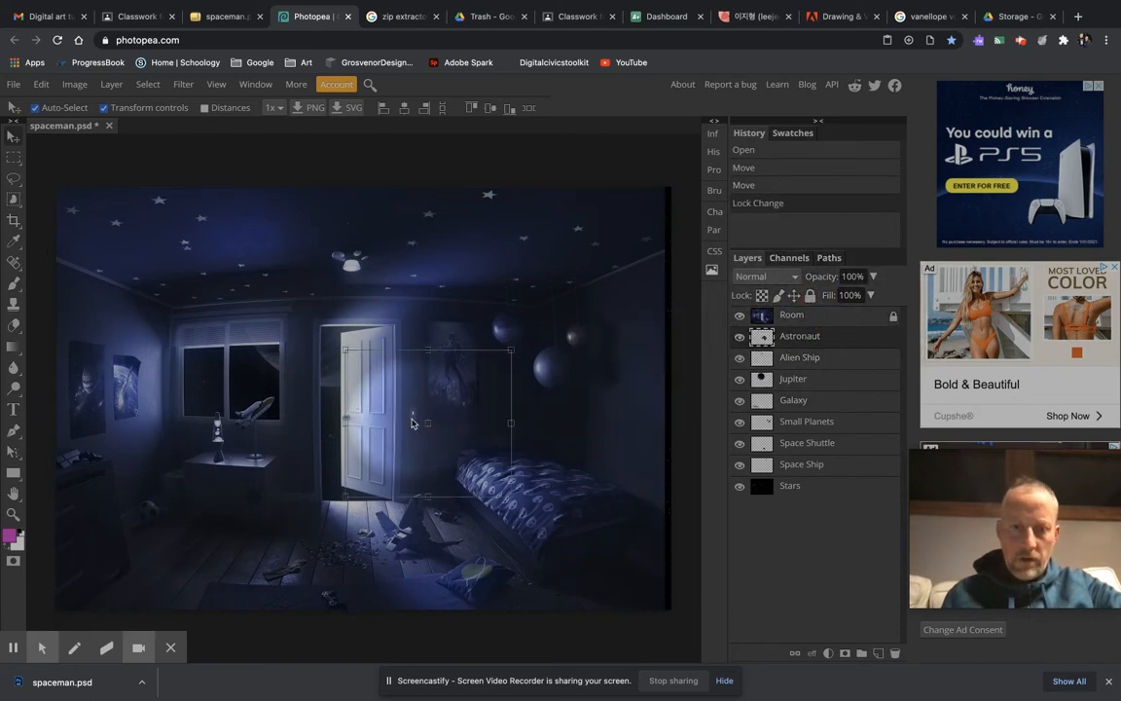
left_click_drag(458, 431, 446, 405)
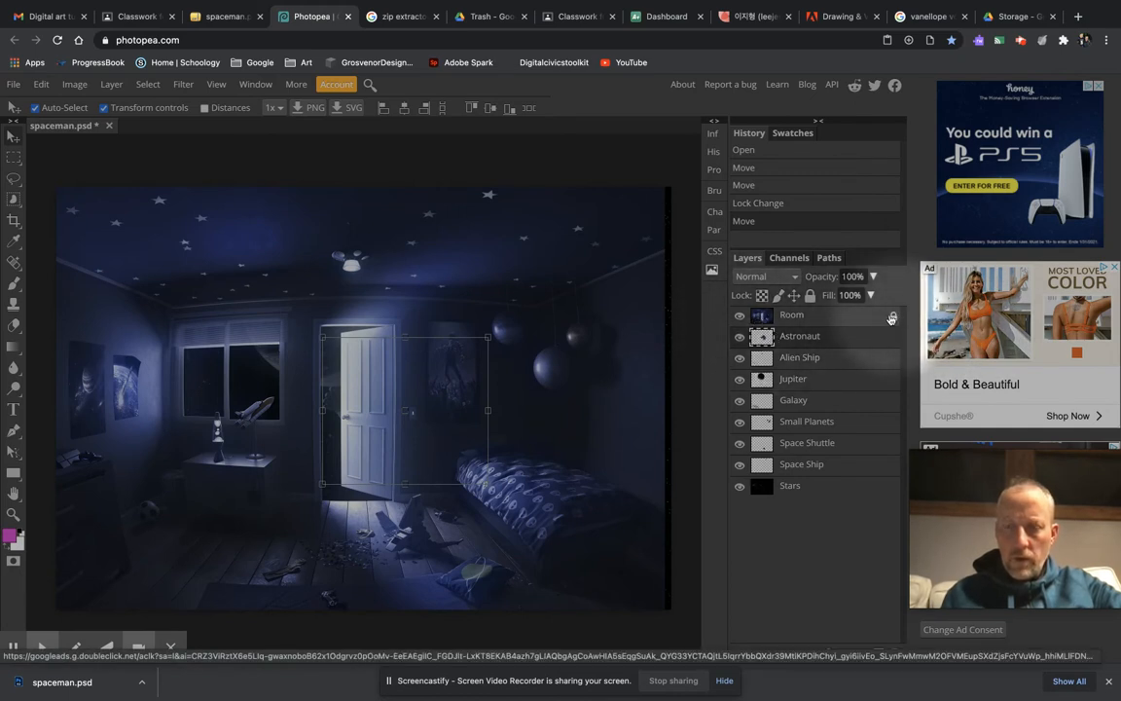
Hide the Room, Stars and Astronaut layers
left_click(740, 316)
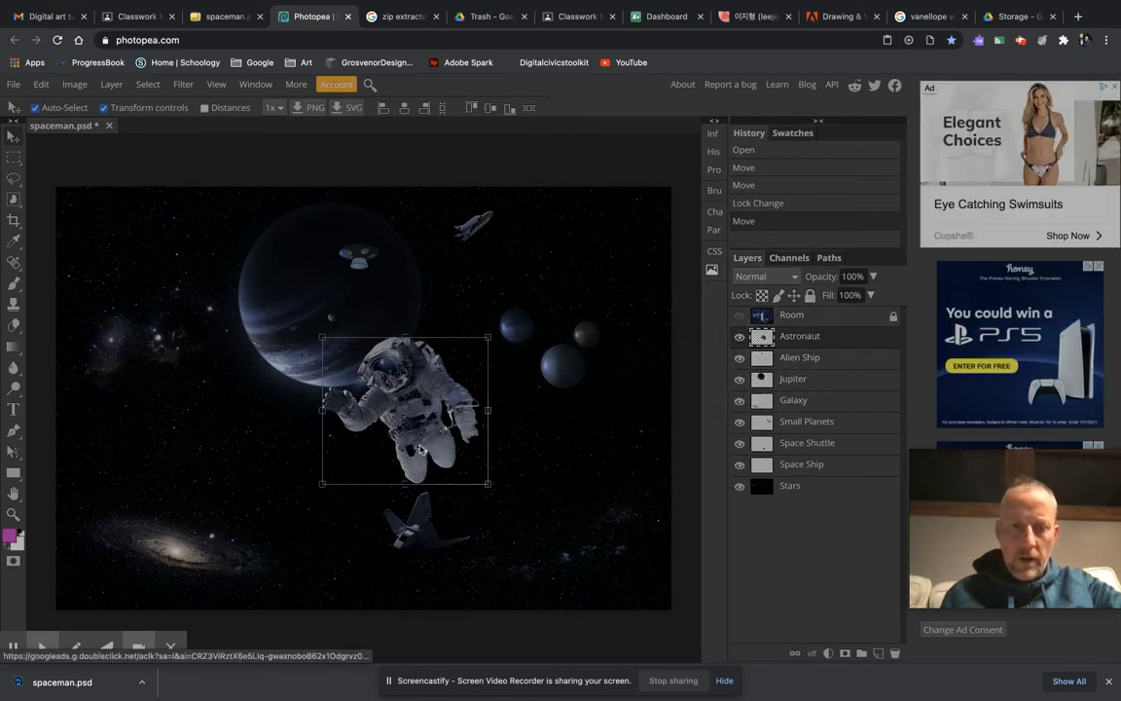
left_click(740, 487)
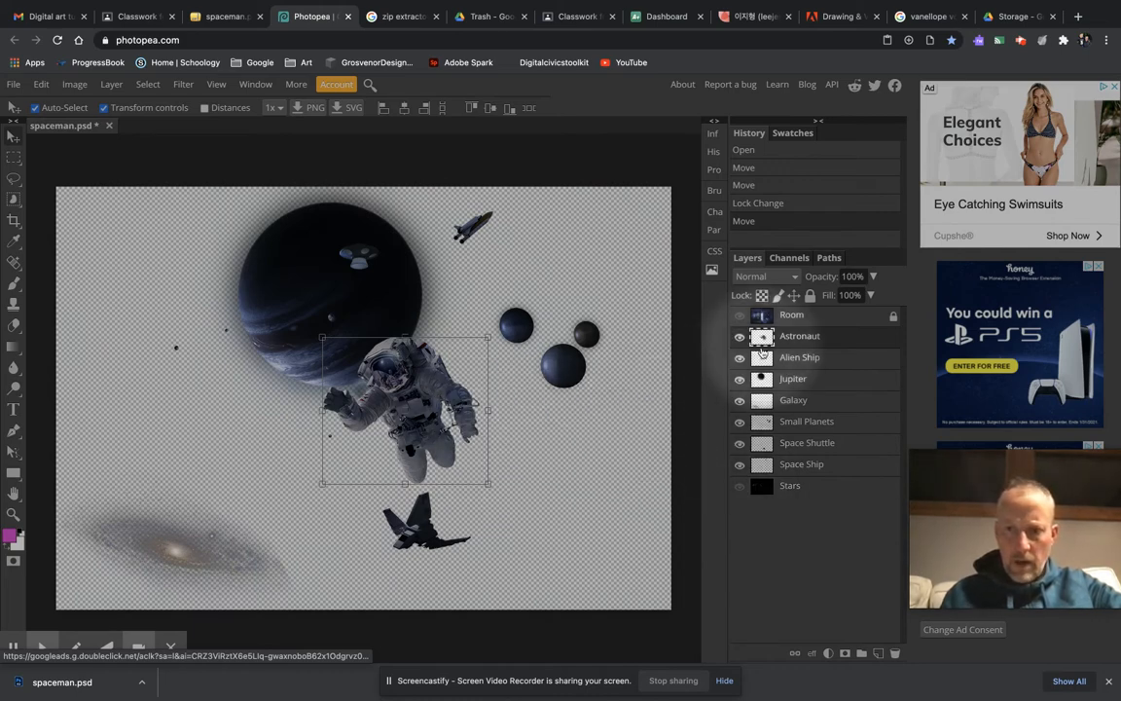
left_click(739, 337)
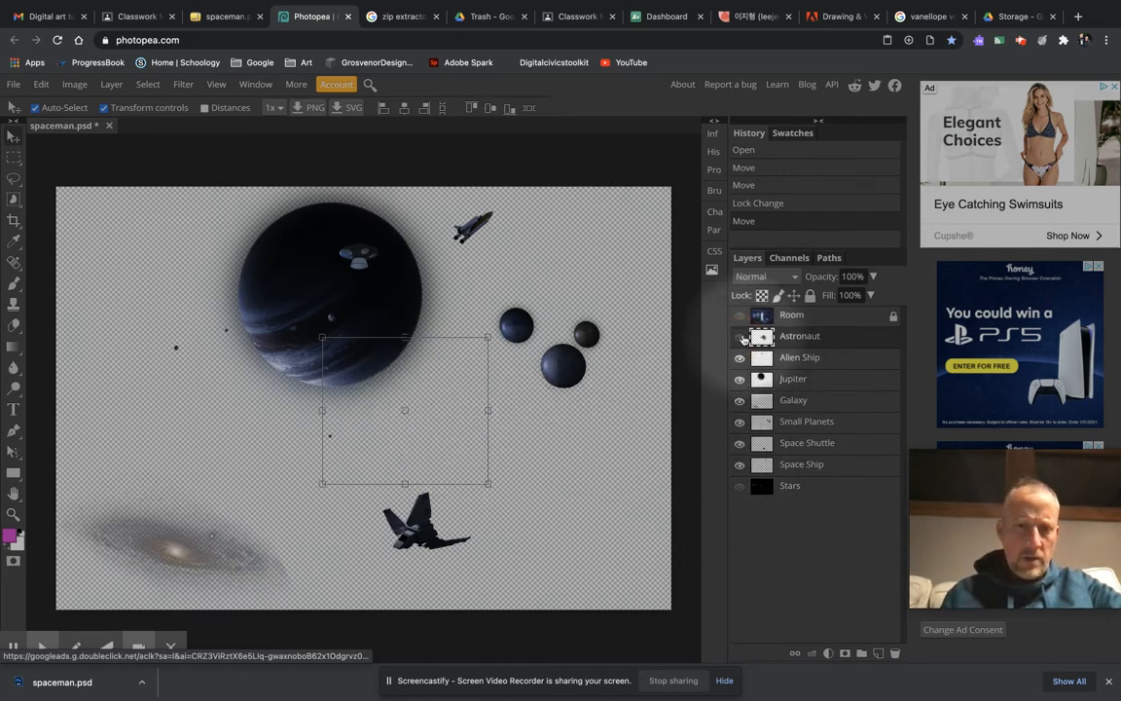
Scale the Alien Ship layer to 426.67% and move it to about X 498 px, Y 526 px, over Jupiter's left edge
left_click(822, 358)
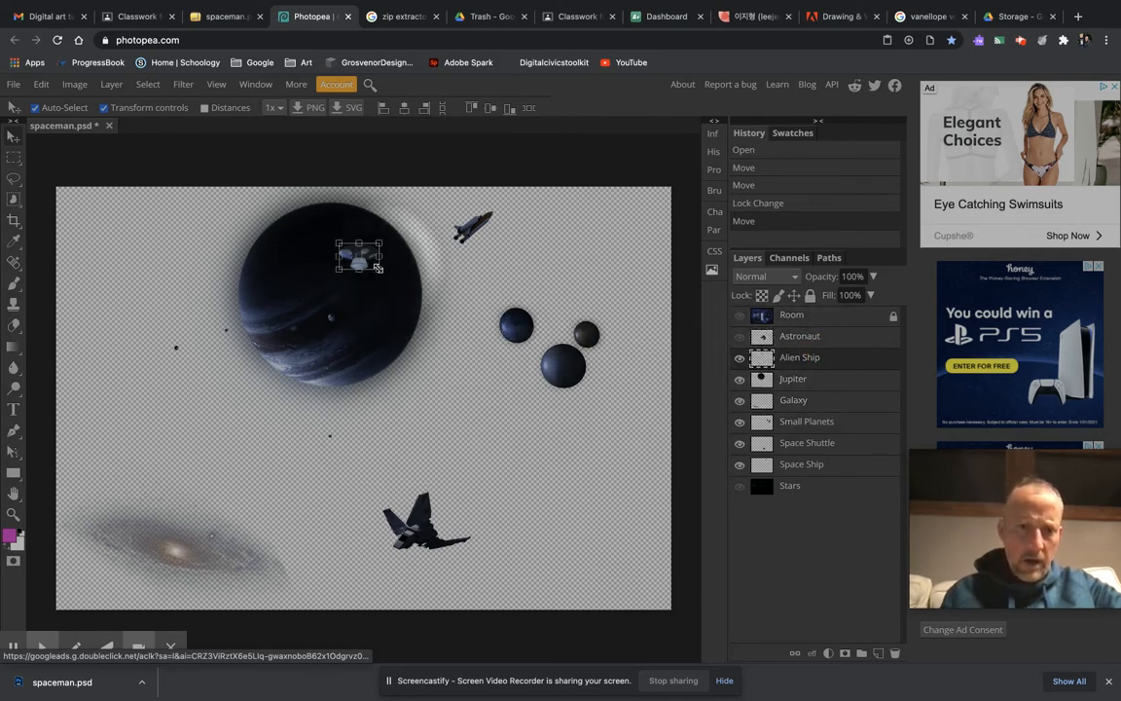
left_click_drag(379, 268, 509, 354)
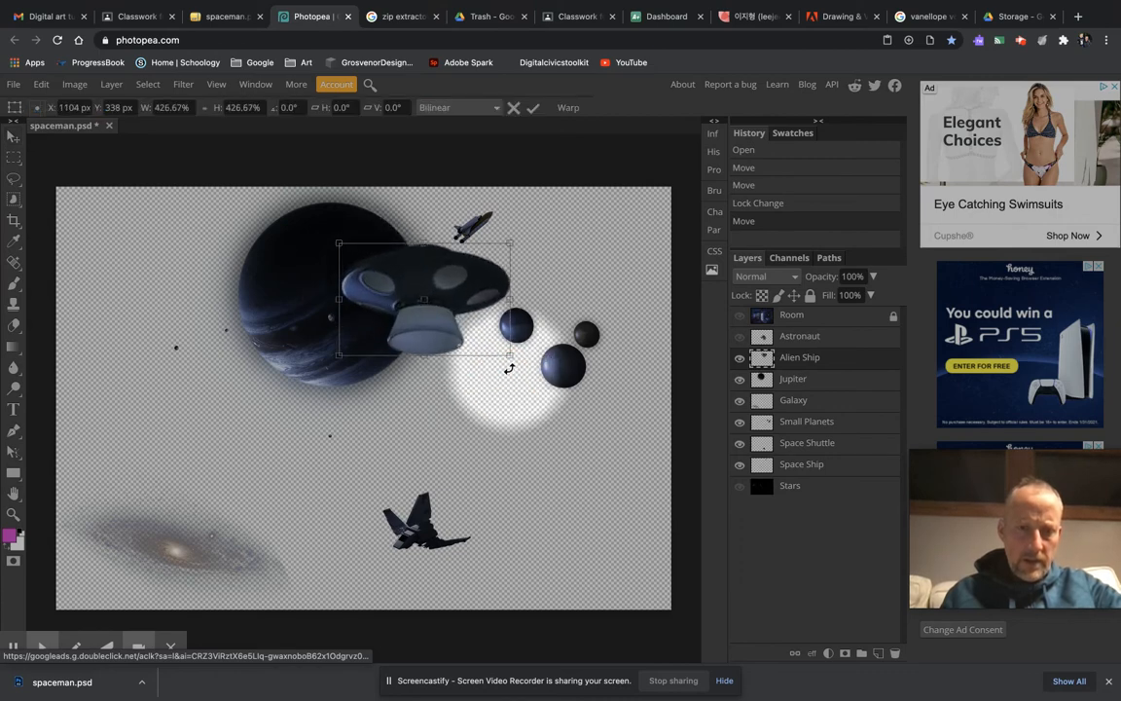
left_click_drag(419, 299, 218, 360)
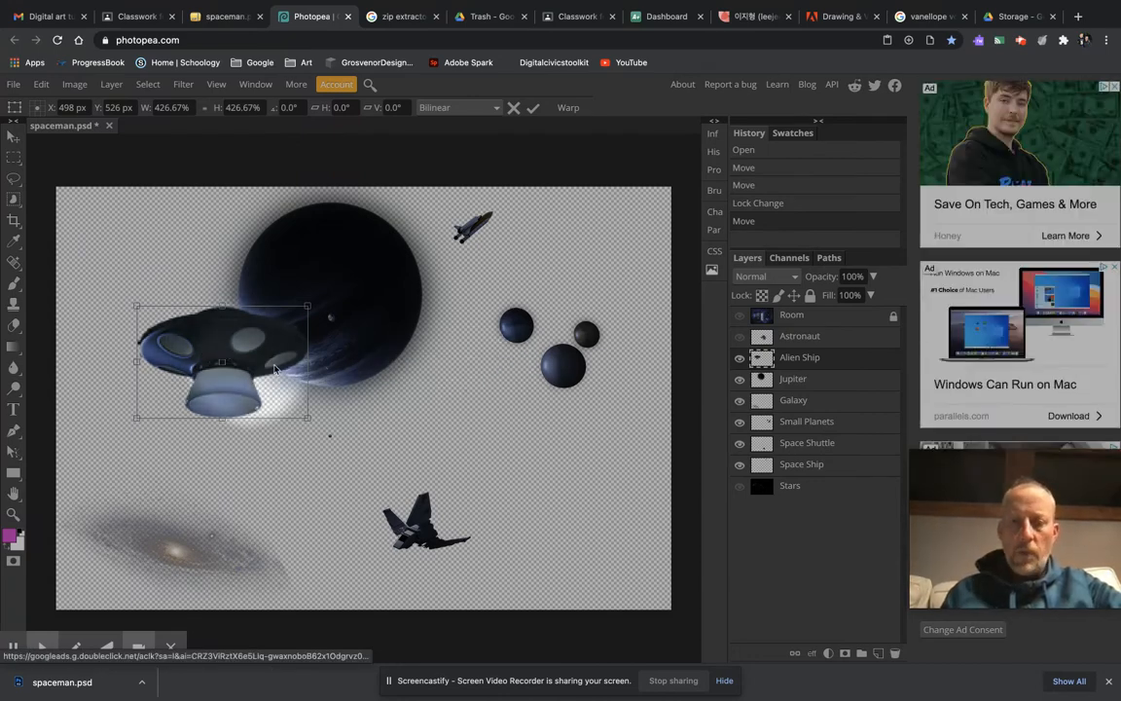
left_click(830, 361)
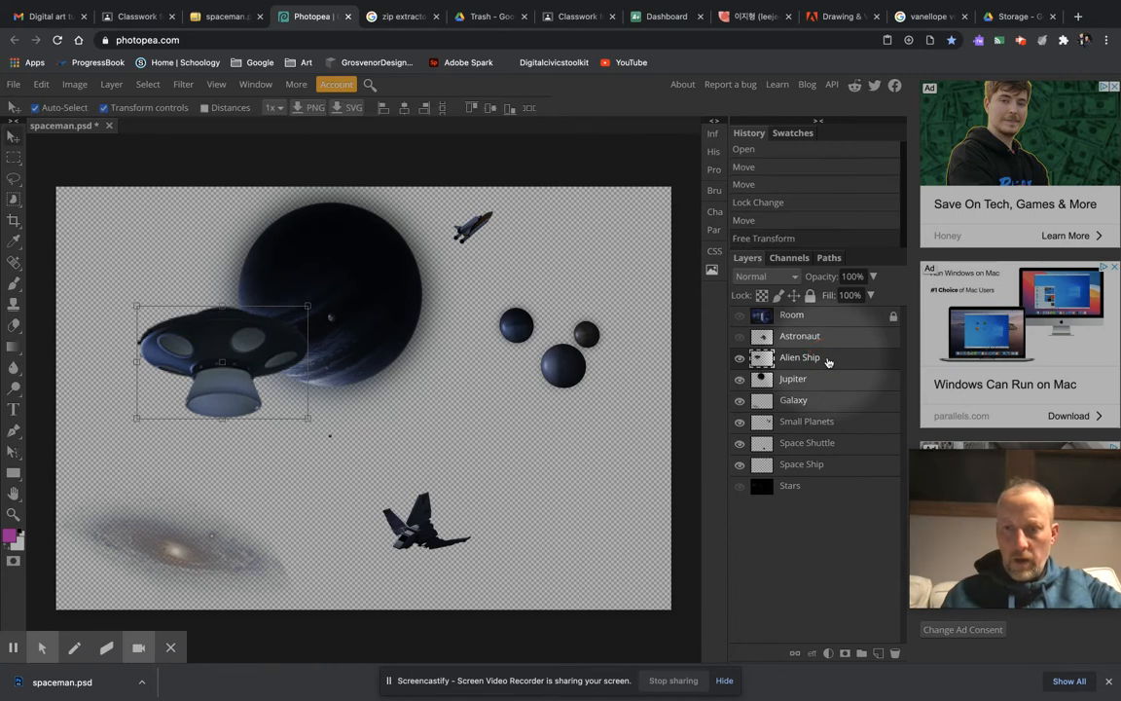
Delete the Alien Ship layer in two different ways, undoing the deletion after each
left_click_drag(828, 362, 895, 654)
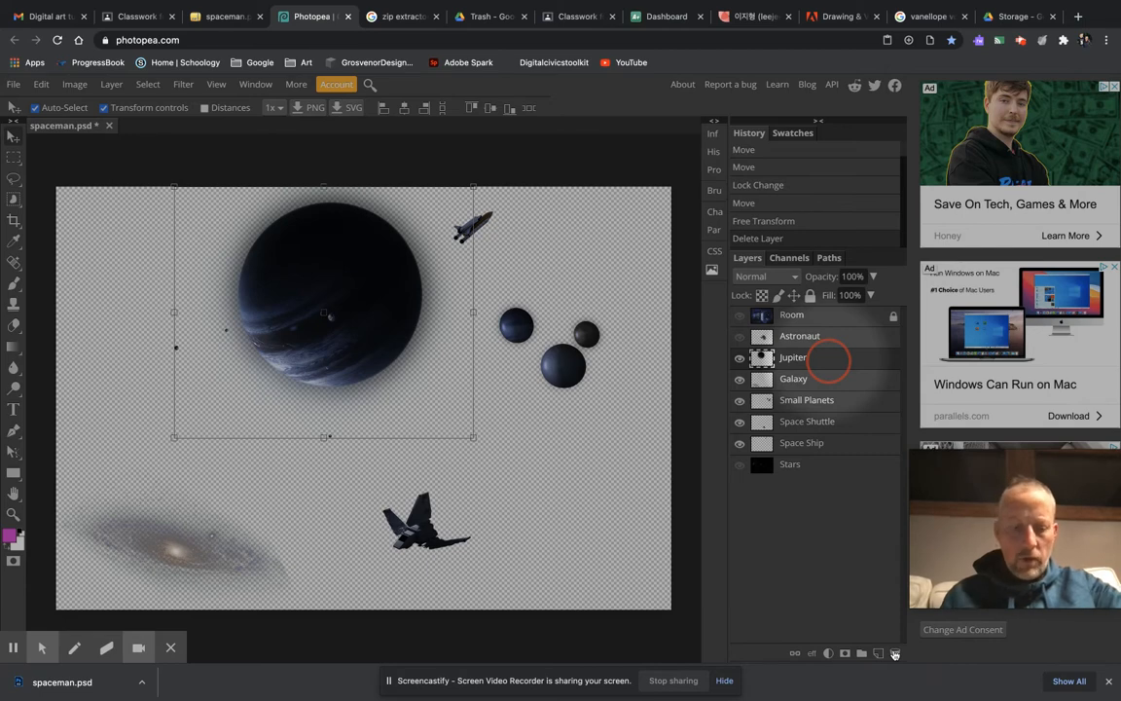
key("ctrl+z")
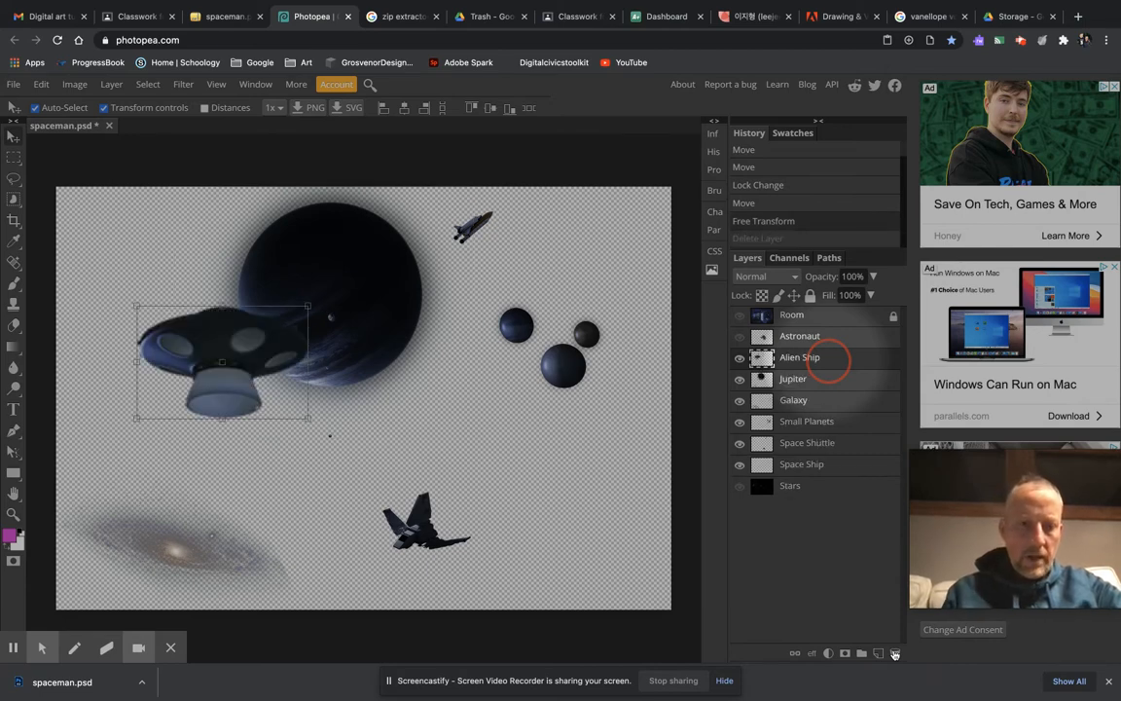
right_click(852, 362)
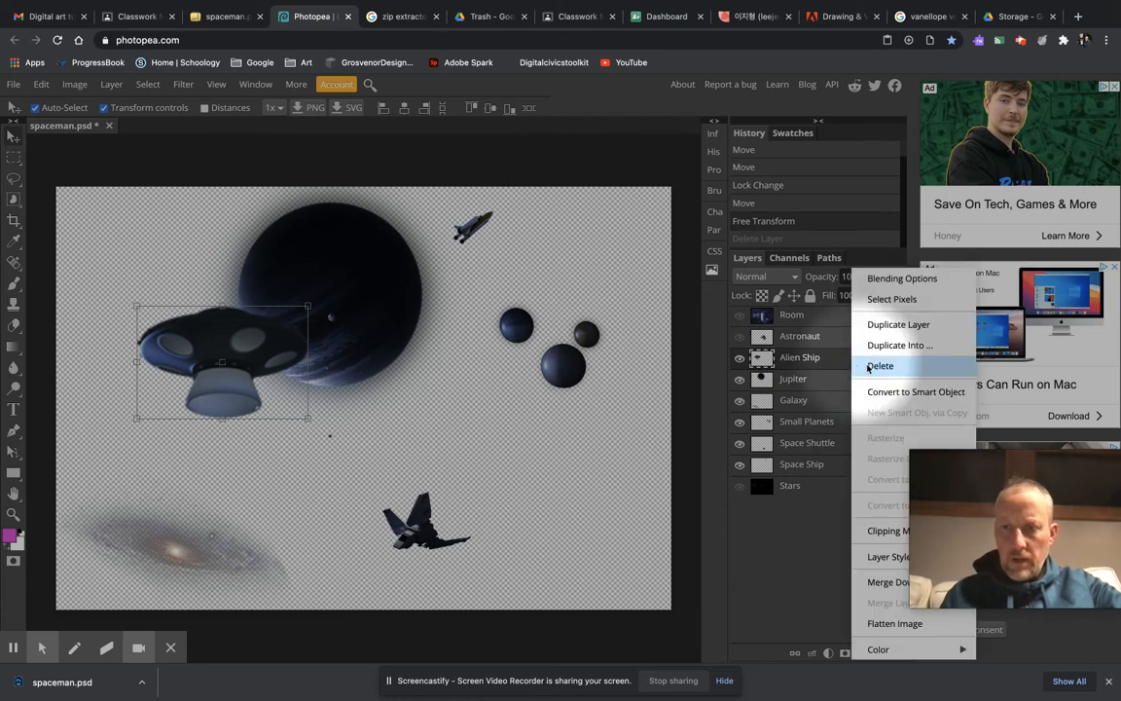
left_click(880, 367)
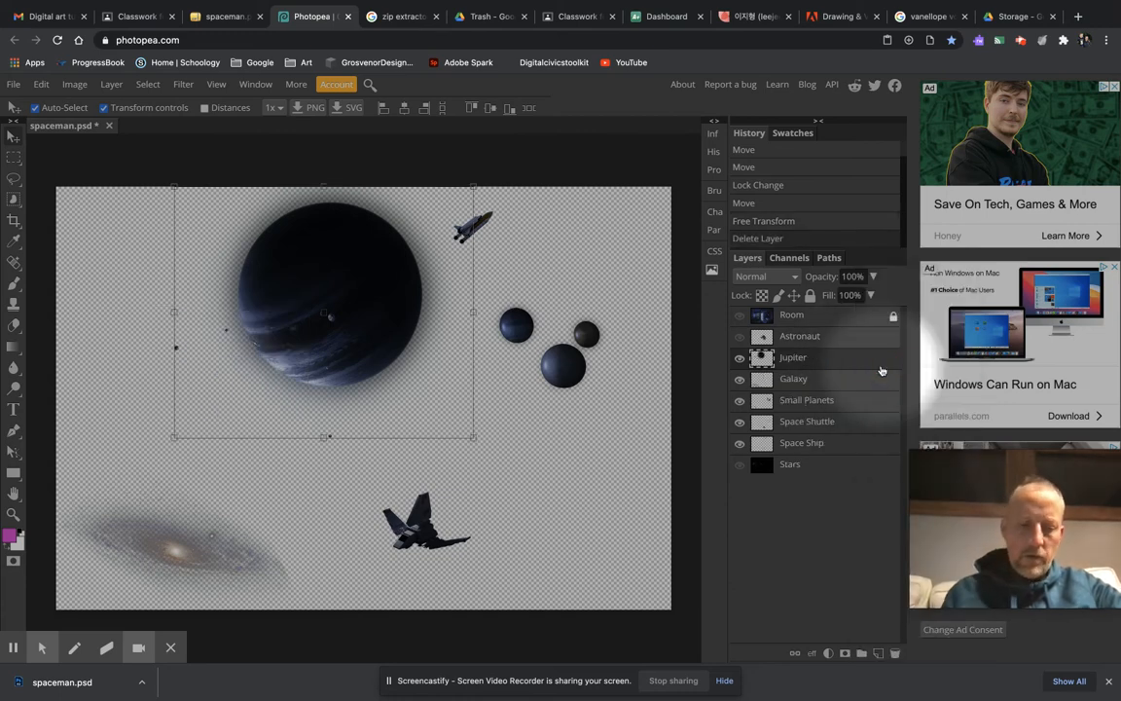
key("ctrl+z")
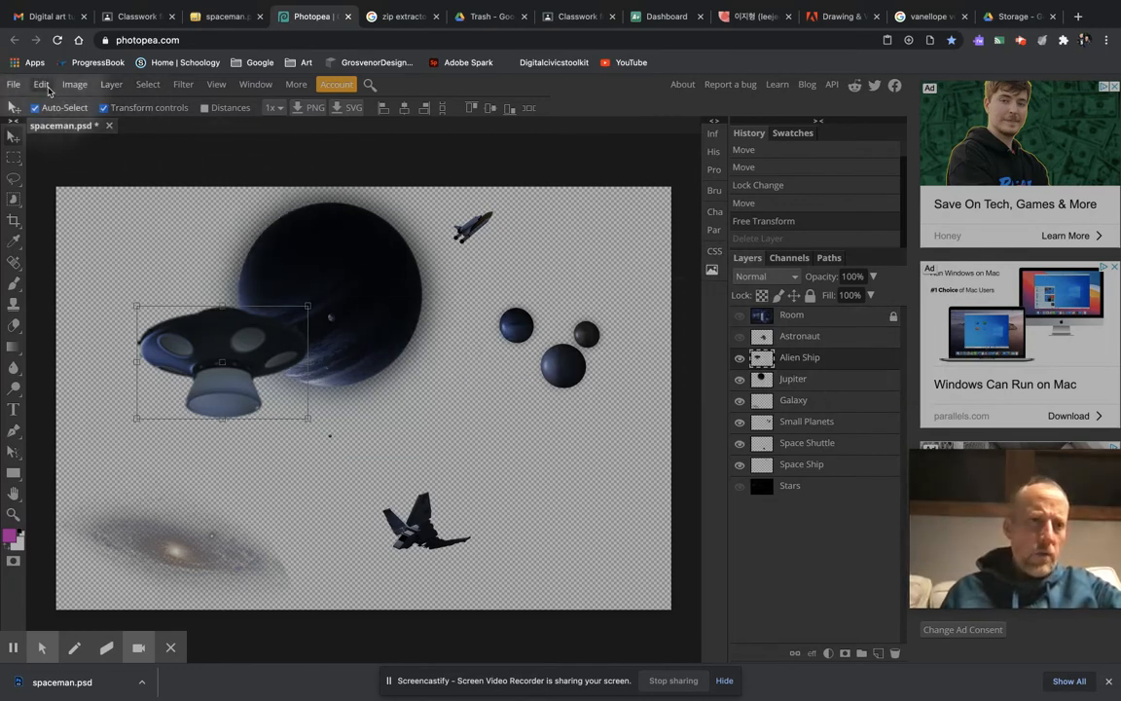
Remove the selected Alien Ship layer from the document
left_click(43, 85)
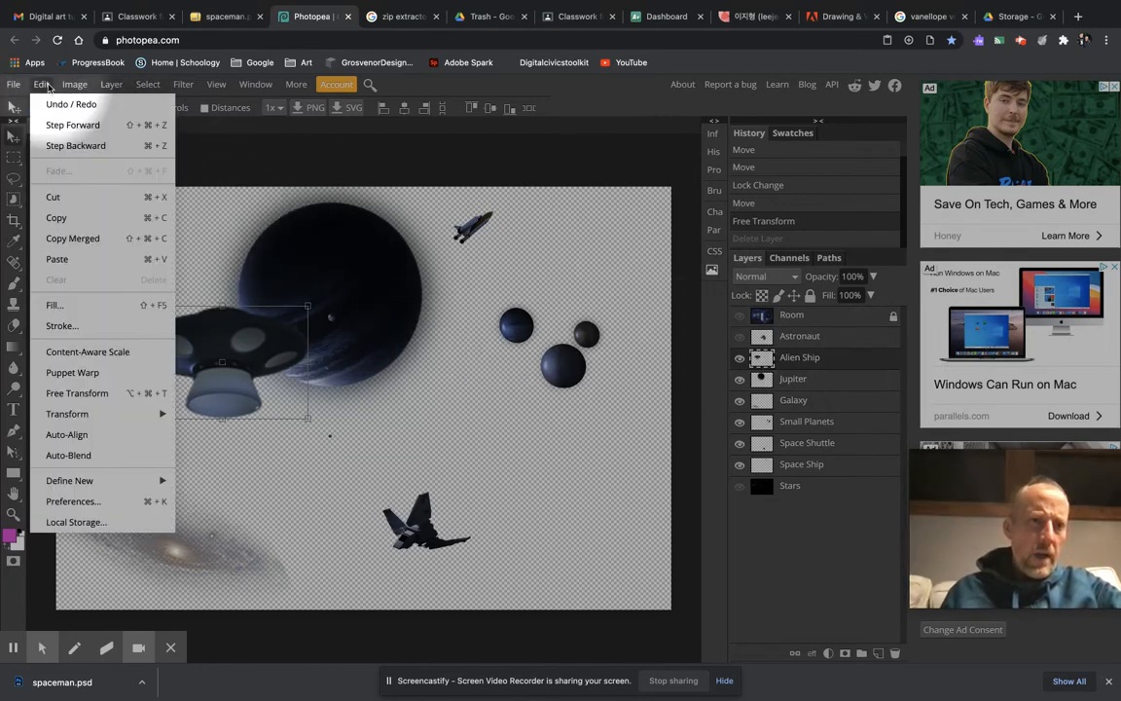
left_click(67, 199)
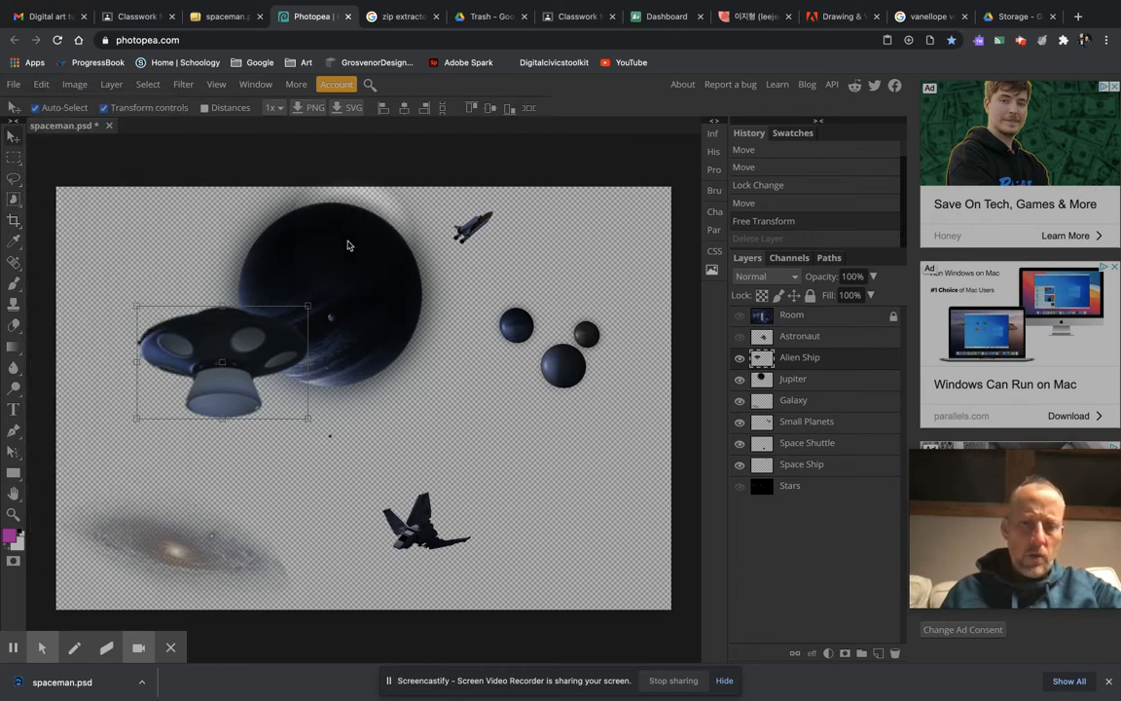
left_click(838, 358)
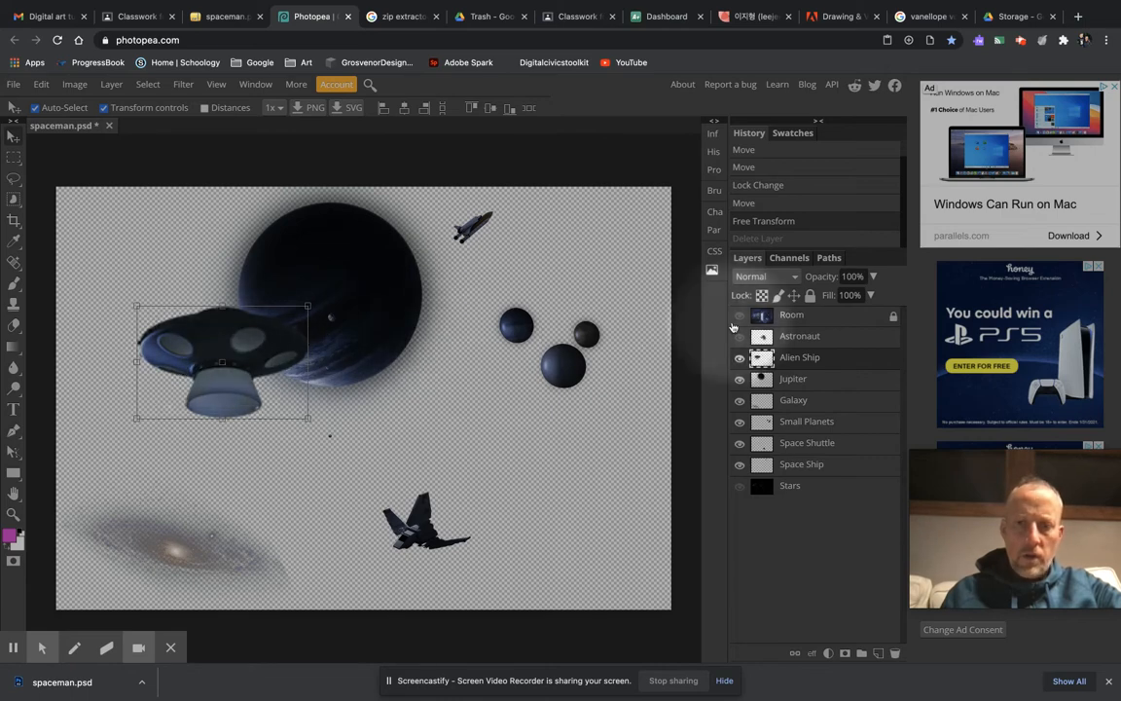
key("ctrl+shift+z")
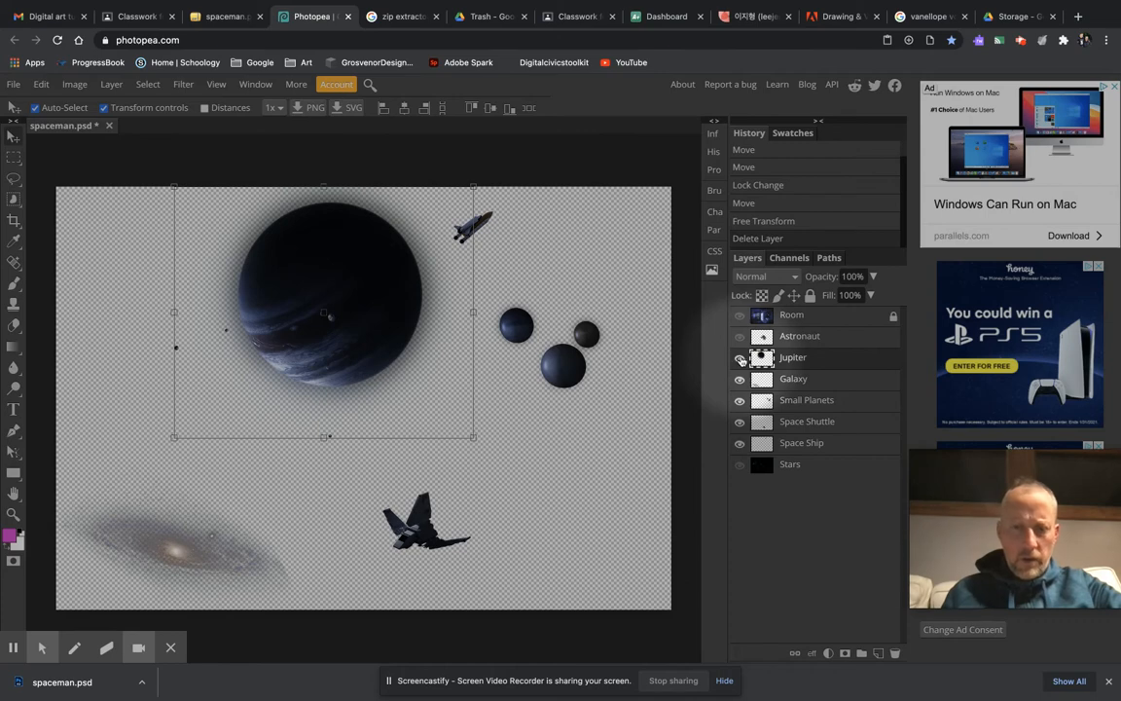
Hide the Jupiter layer, and move the Galaxy layer up and right toward the middle of the canvas
left_click(740, 358)
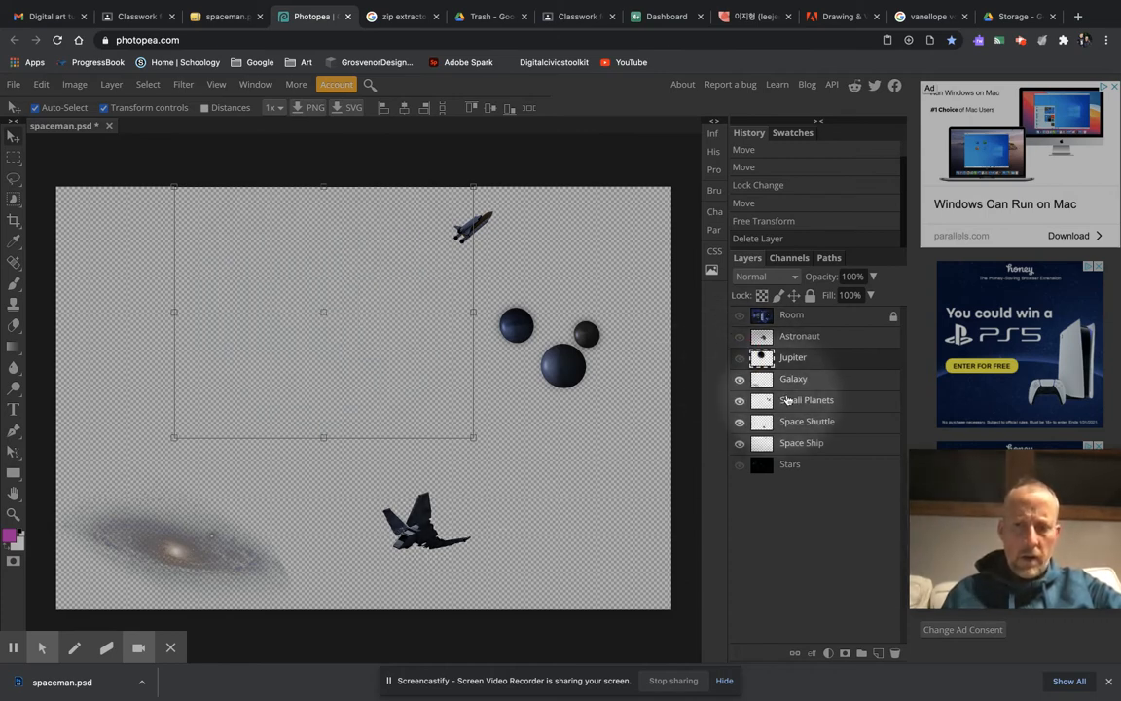
left_click(824, 378)
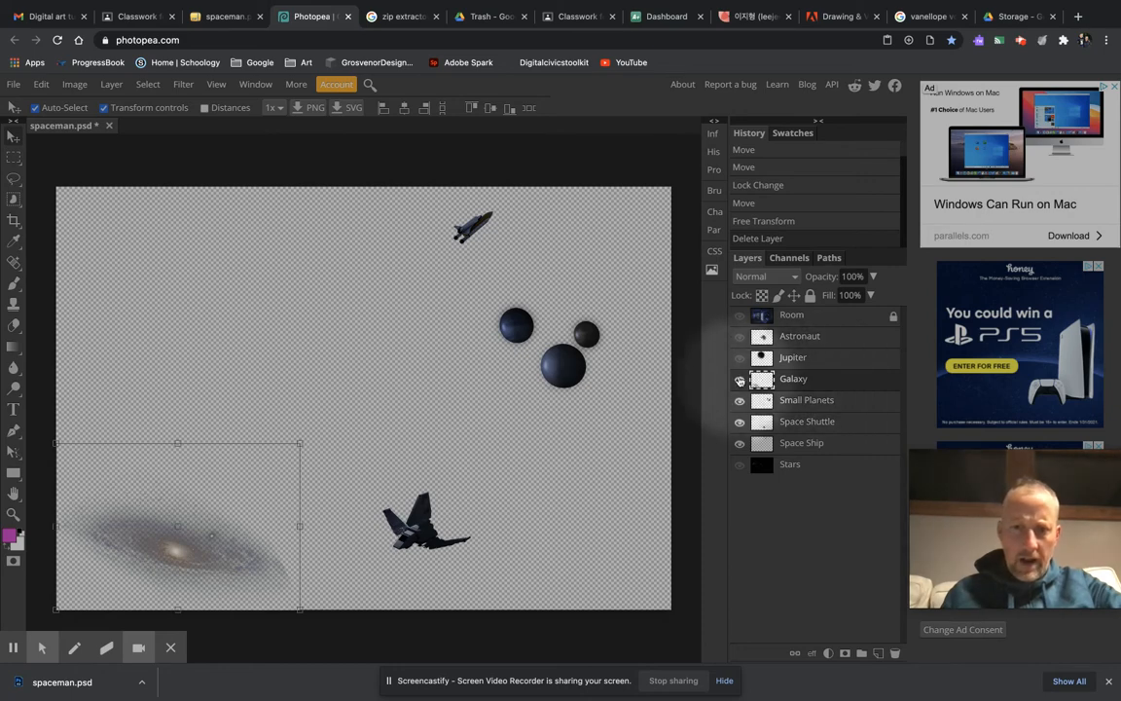
left_click_drag(177, 552, 269, 381)
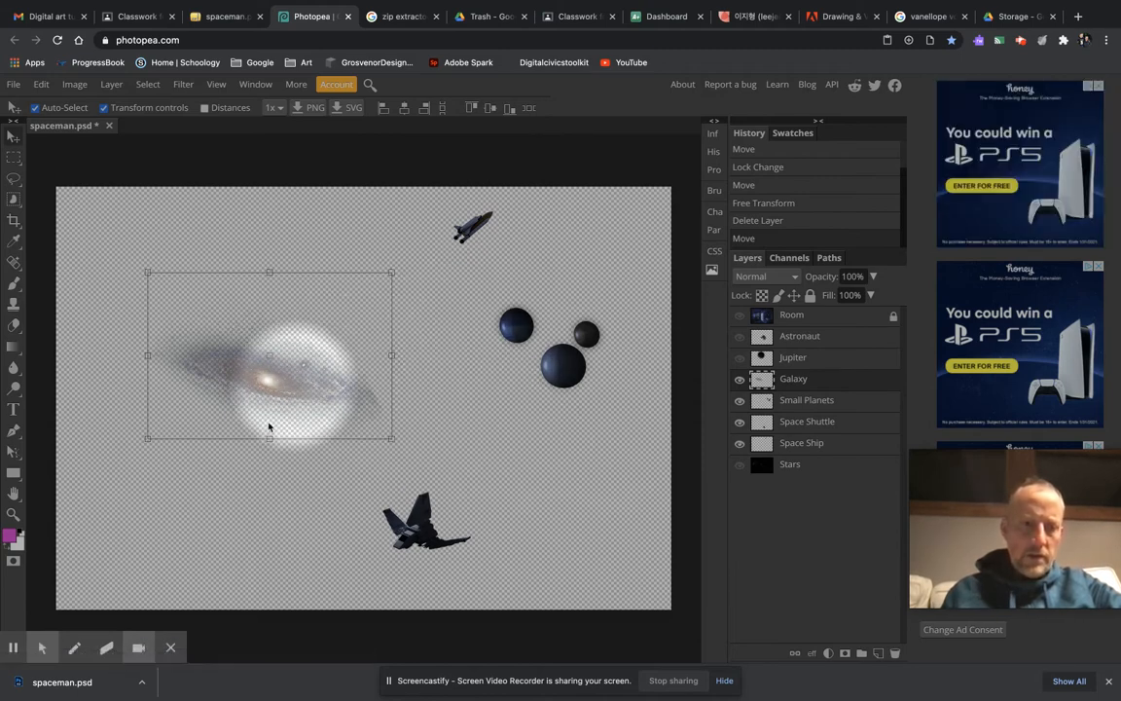
Zoom out with the Zoom tool so the canvas appears at half its displayed size
left_click(13, 514)
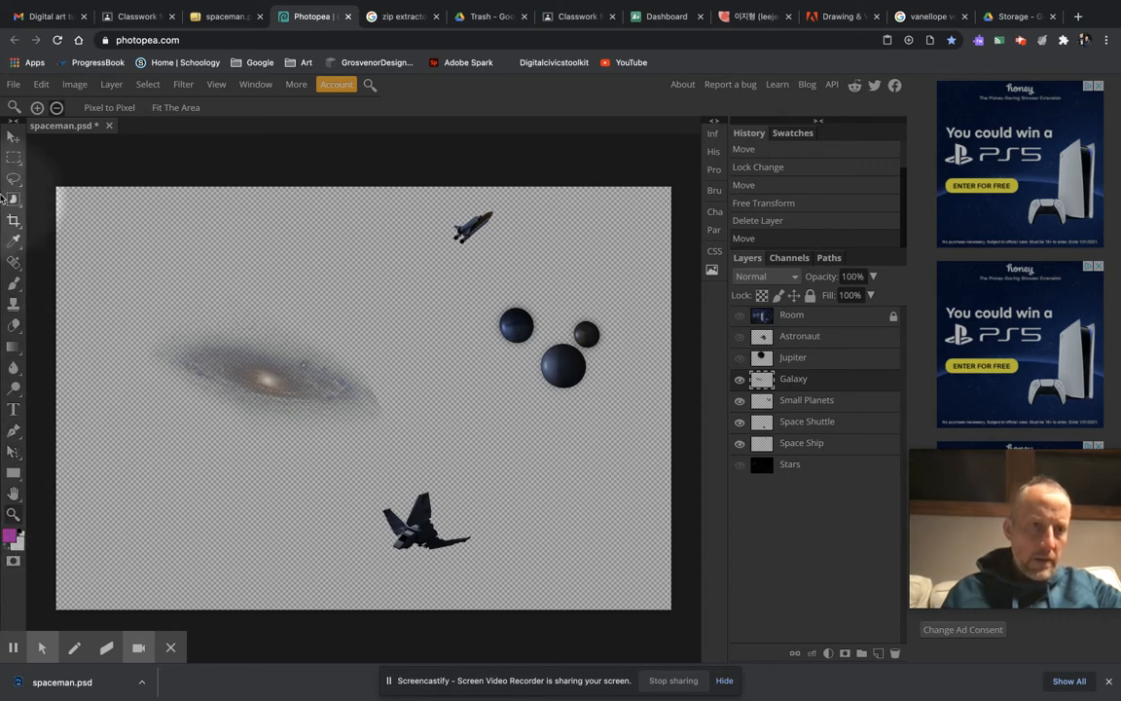
left_click(57, 109)
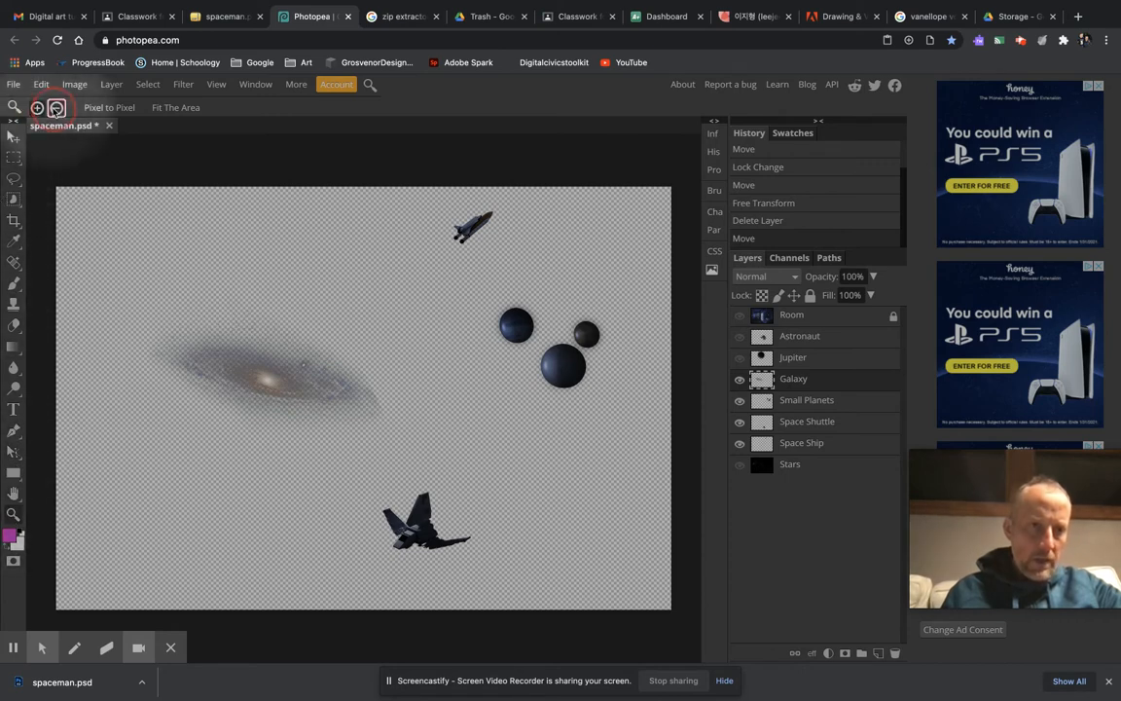
left_click(37, 108)
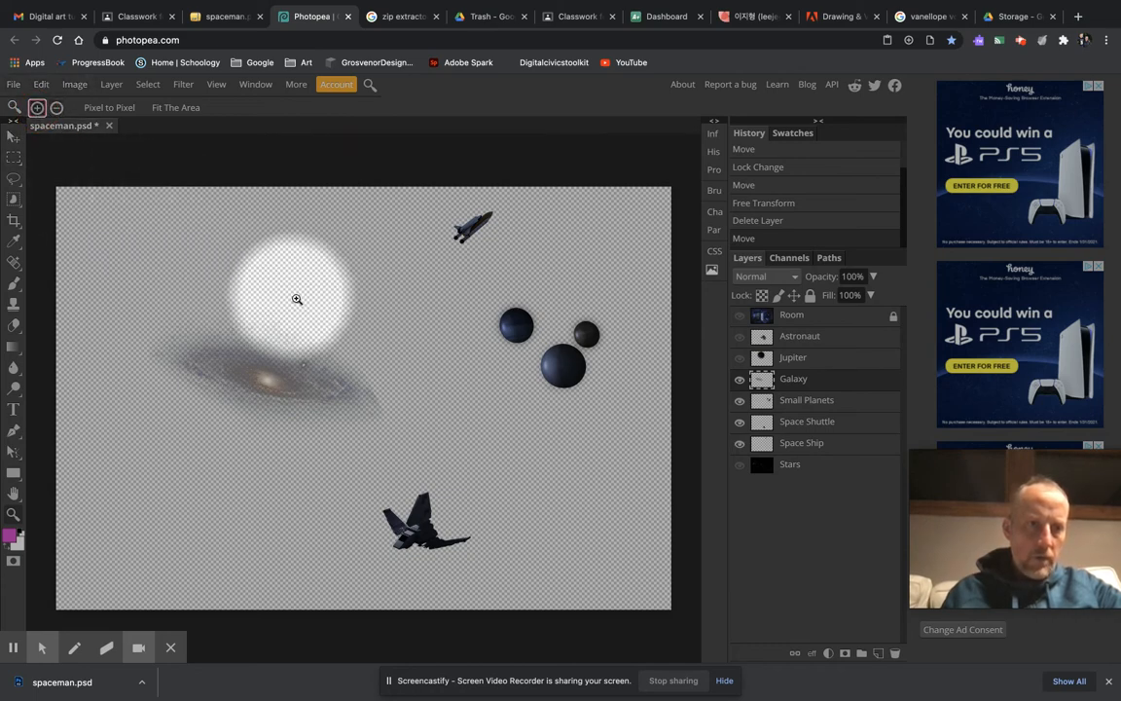
left_click(363, 393, "alt")
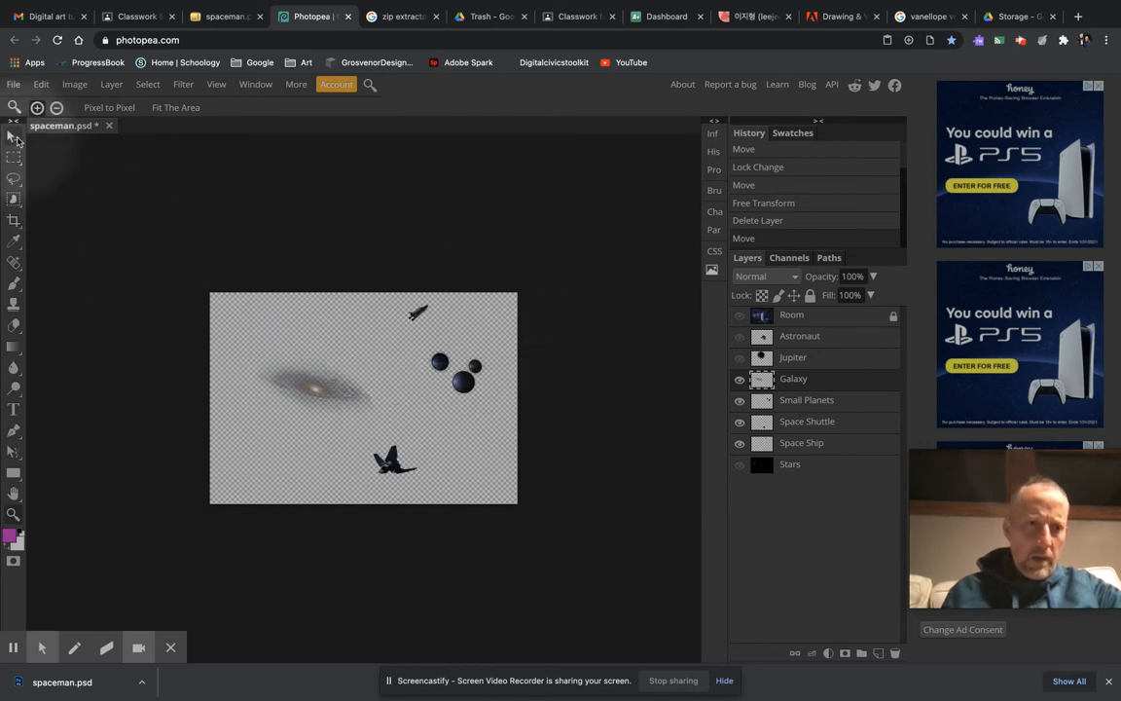
Try enlarging the Galaxy layer to about 349% wide and 340% high, rotating it about 15.1°, and cancel the transform
left_click(12, 136)
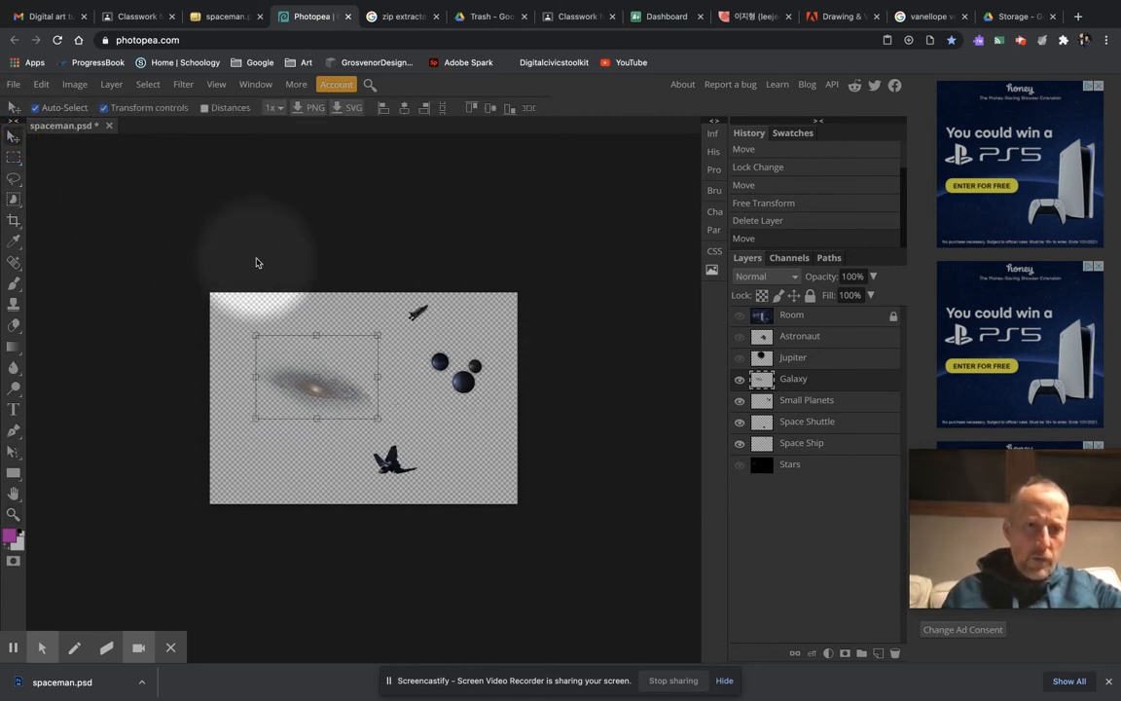
left_click(262, 338)
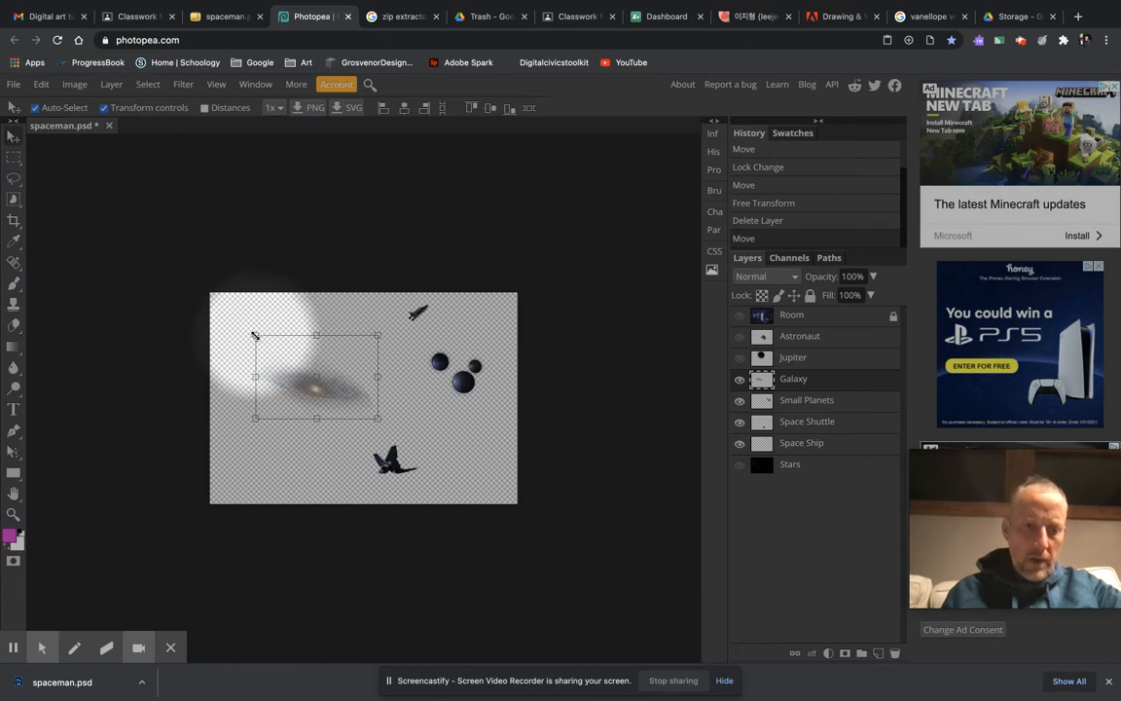
left_click_drag(254, 336, 191, 286)
left_click_drag(377, 418, 529, 516)
left_click_drag(338, 438, 353, 393)
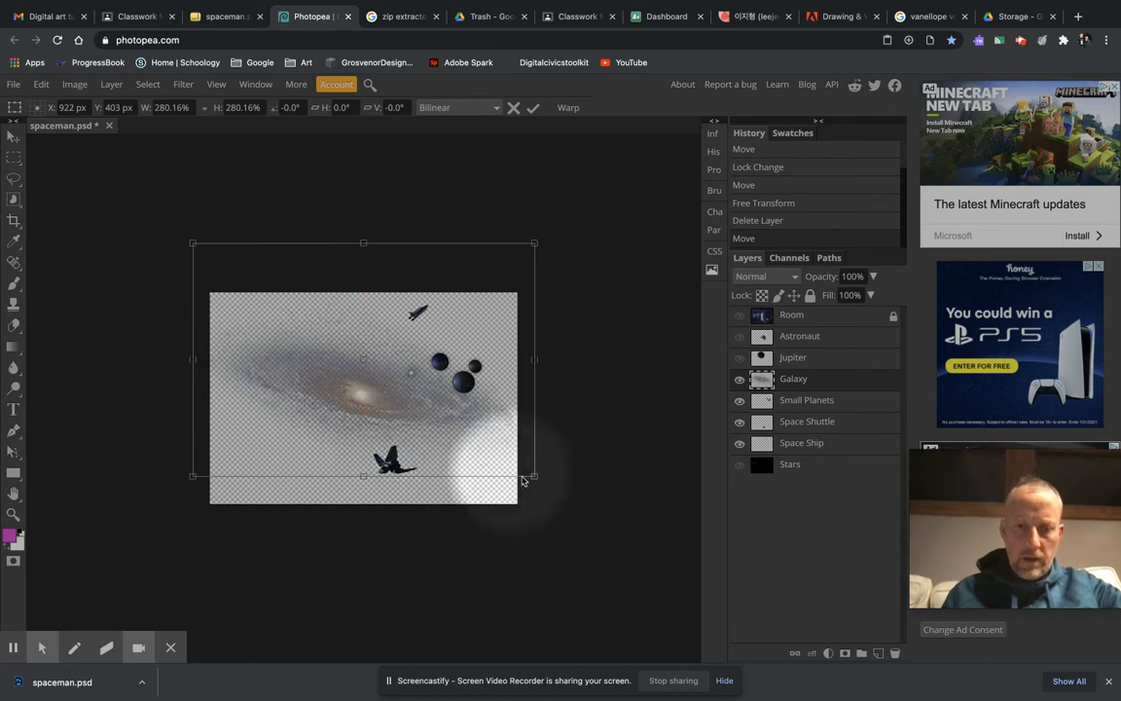
left_click_drag(533, 473, 600, 527)
left_click_drag(393, 424, 355, 420)
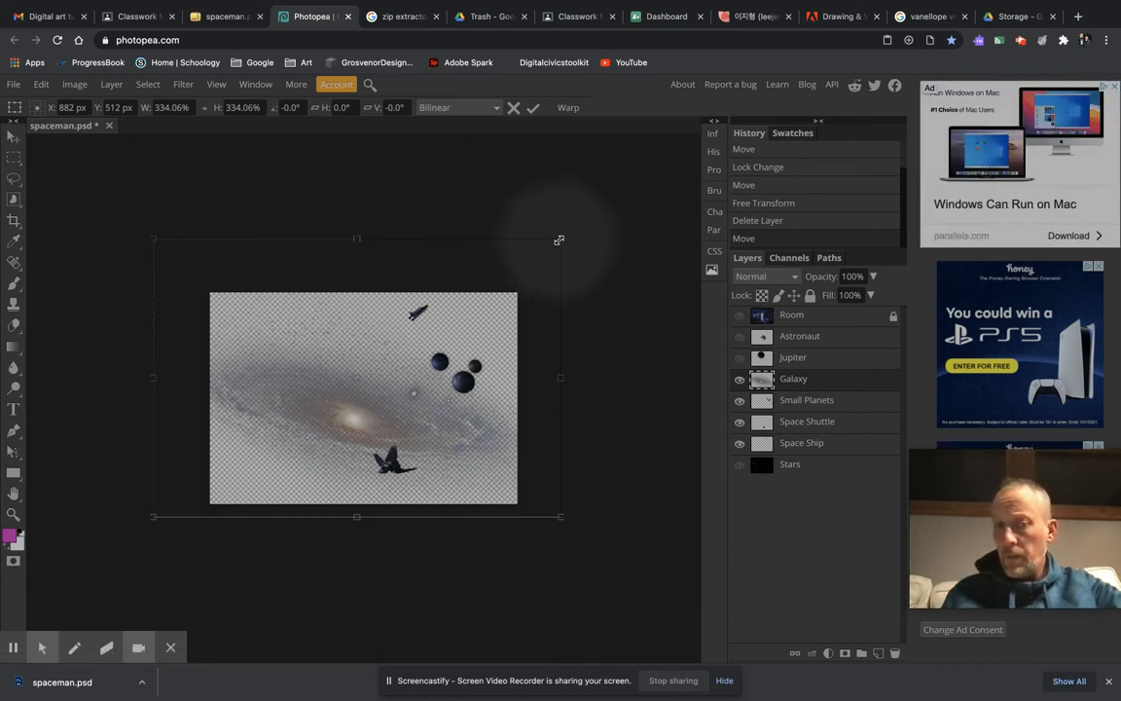
left_click_drag(559, 239, 580, 233)
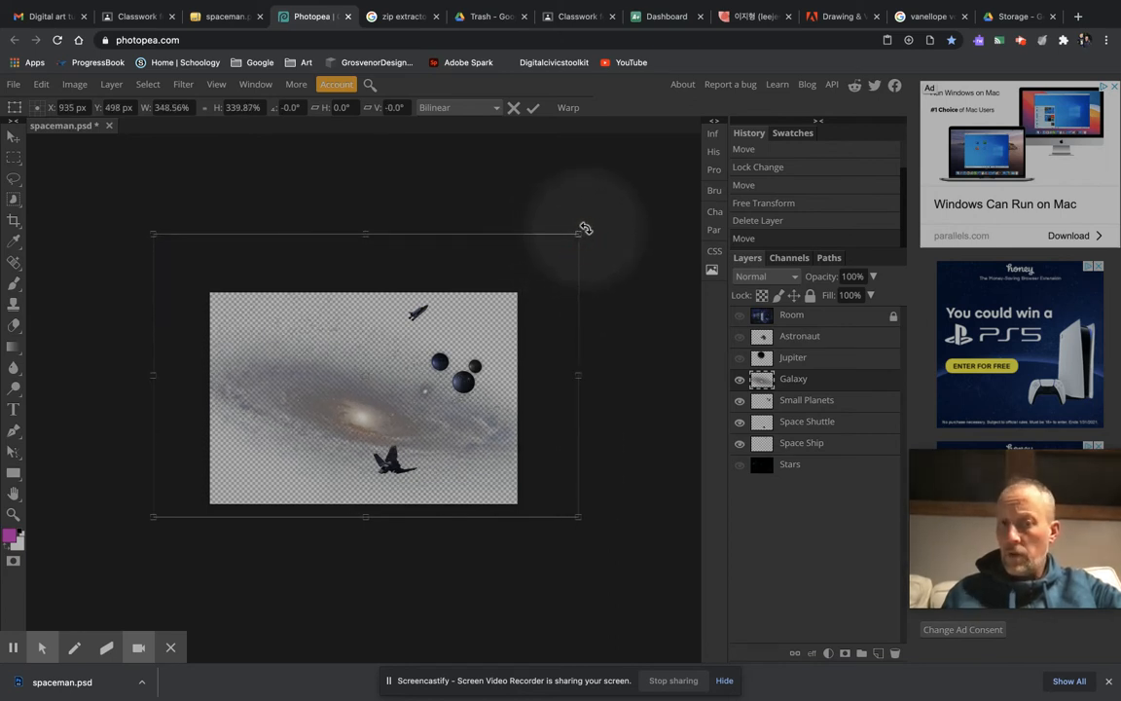
left_click_drag(586, 228, 632, 282)
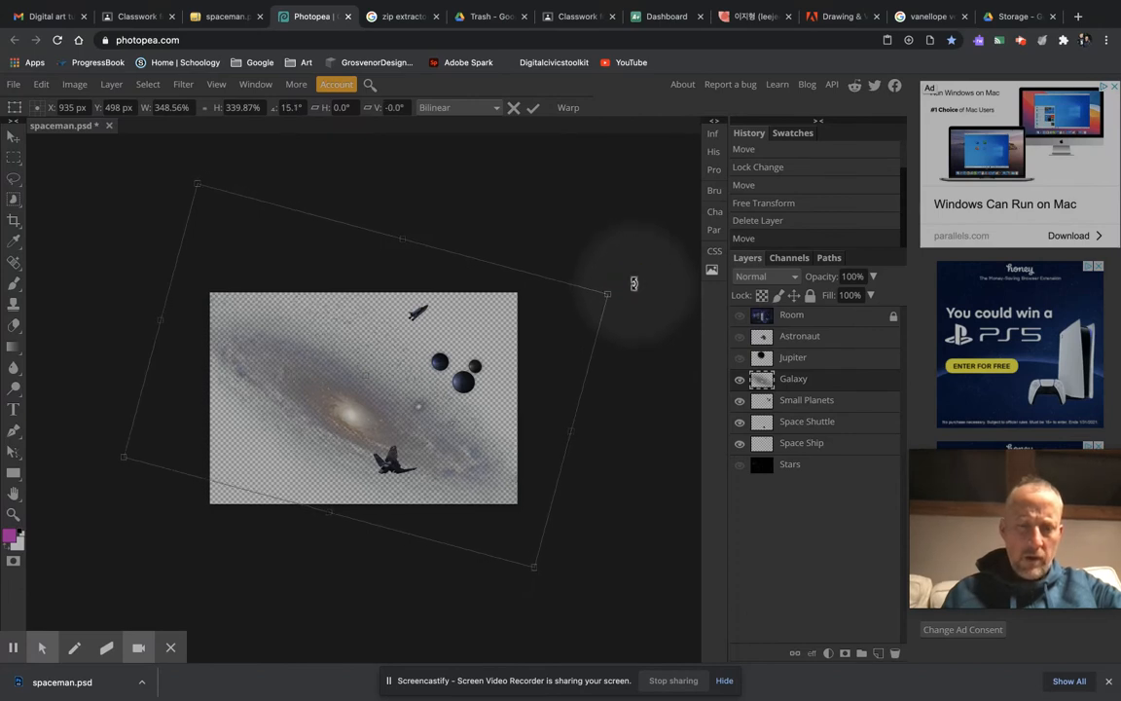
left_click_drag(380, 414, 381, 403)
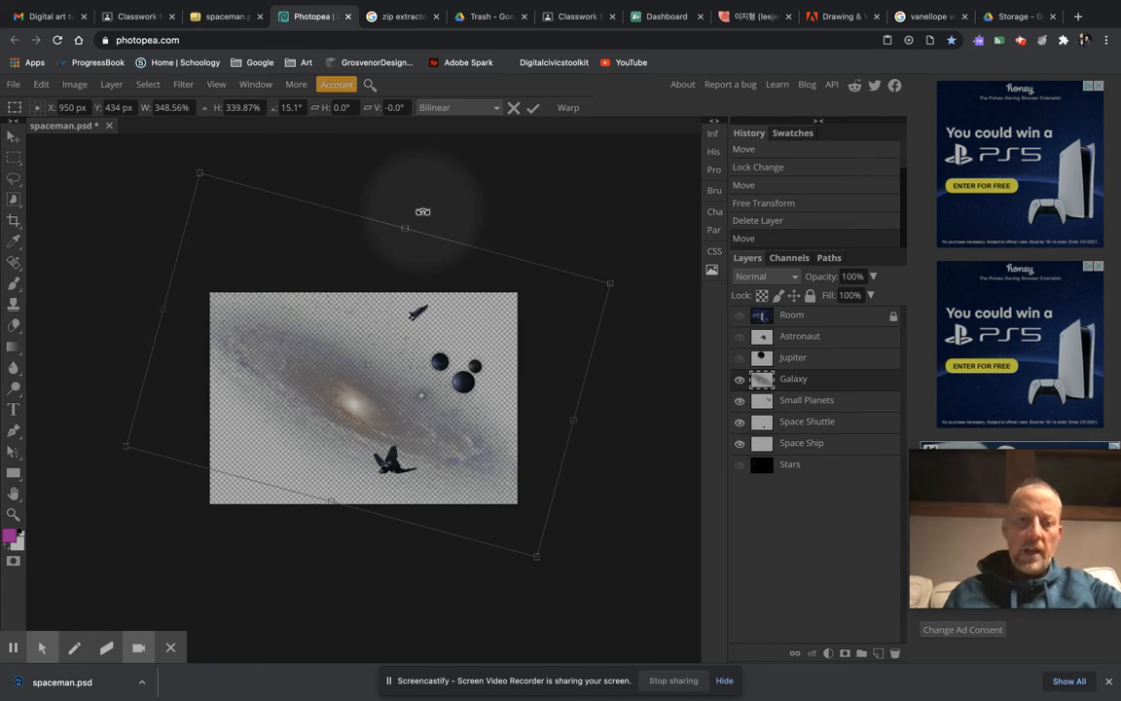
left_click(514, 109)
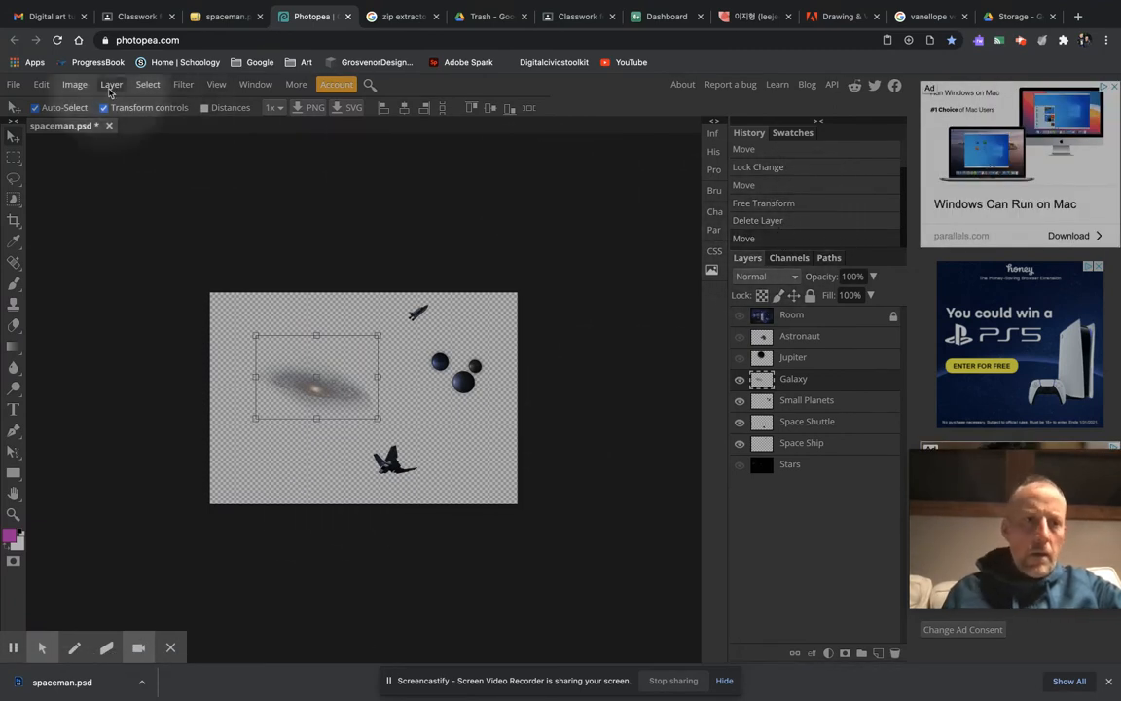
Try to restore the cancelled Galaxy transform by stepping forward twice in the history
left_click(41, 83)
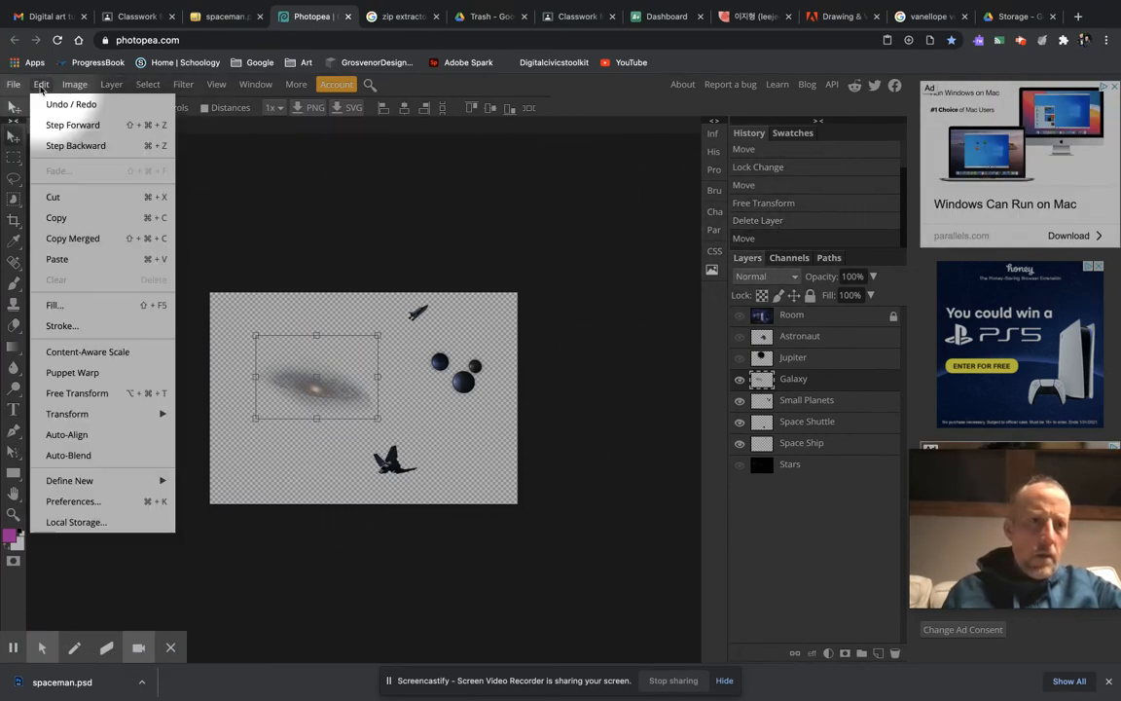
left_click(77, 127)
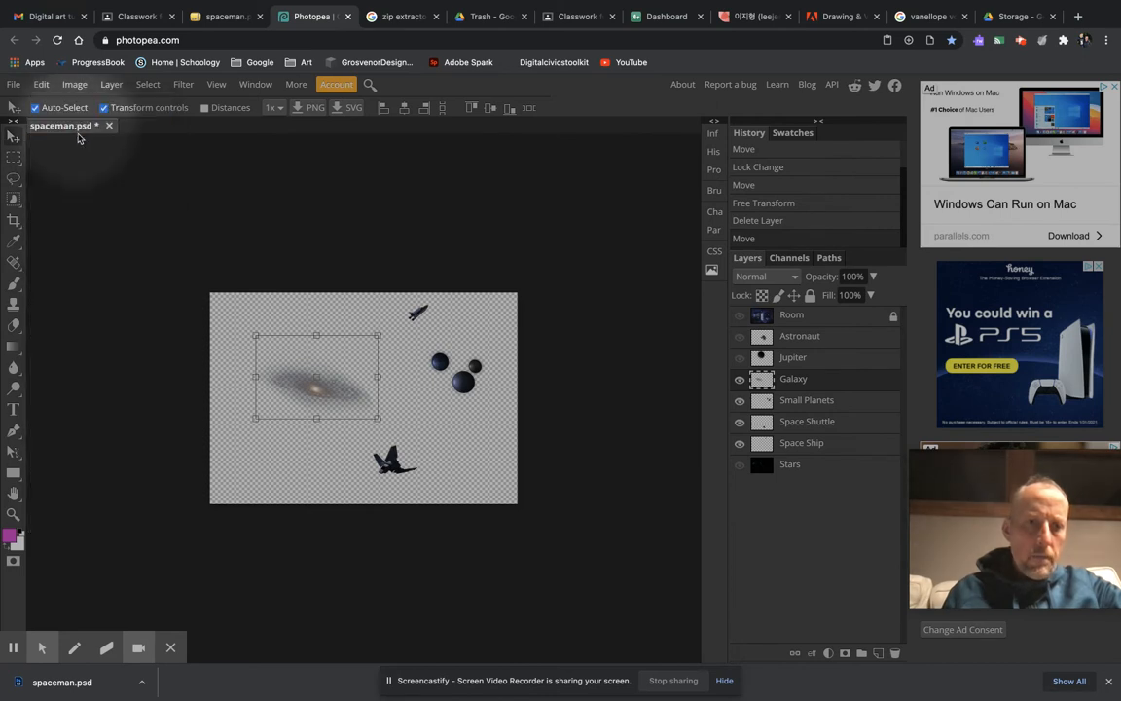
left_click(41, 84)
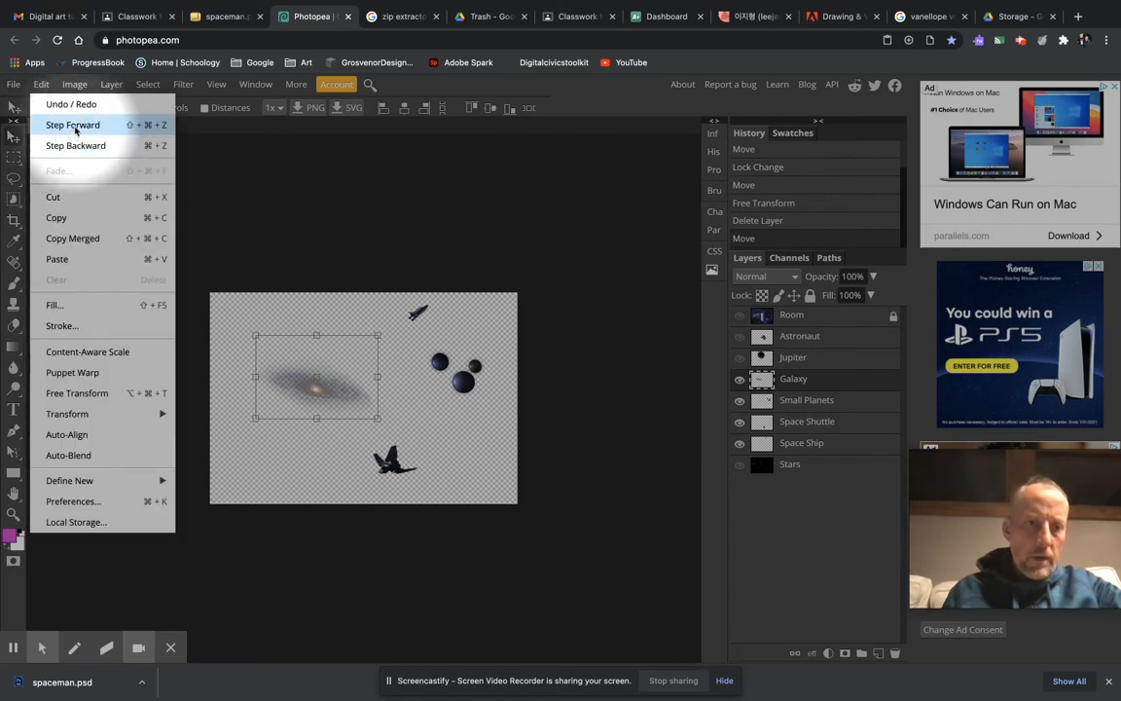
left_click(76, 125)
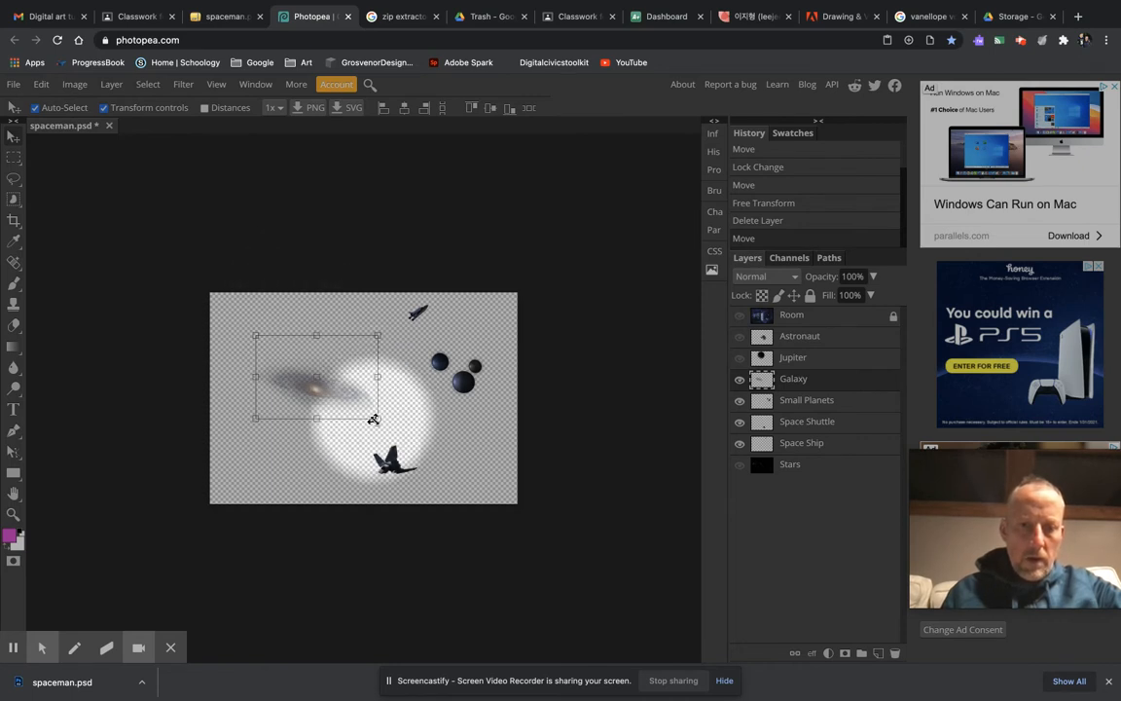
Enlarge the Galaxy layer to about 332% wide and 303% high, rotate it about 18.5°, and place it diagonally across the canvas
left_click_drag(379, 417, 608, 560)
left_click_drag(429, 443, 338, 341)
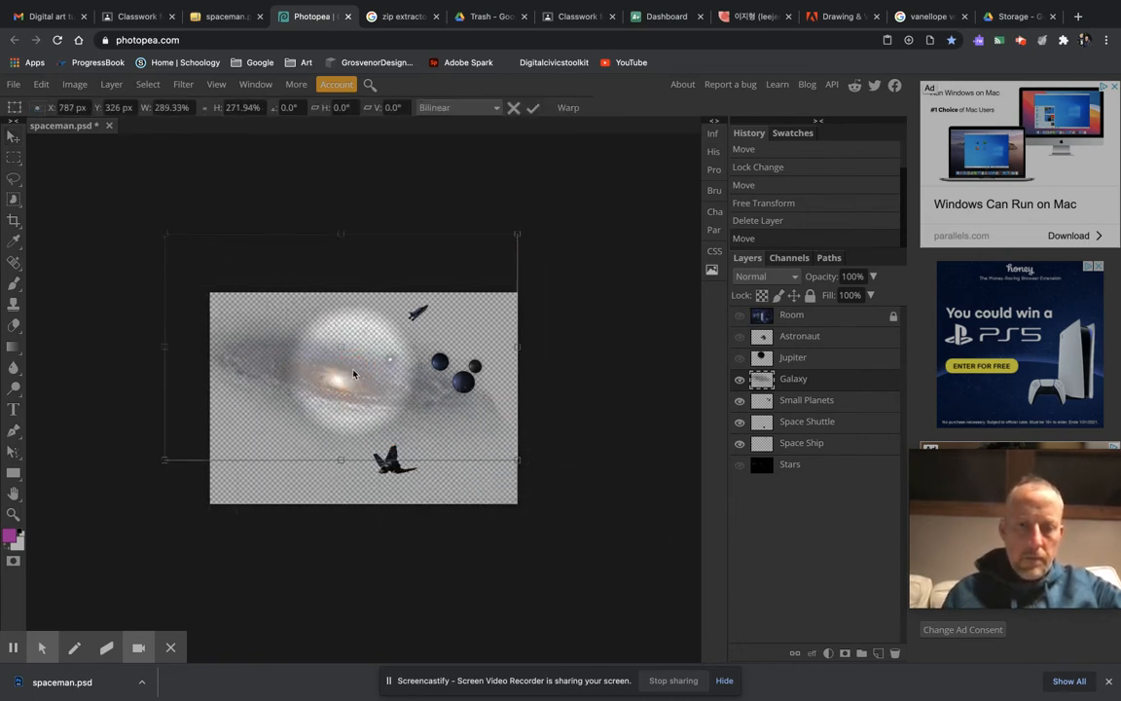
left_click_drag(523, 222, 548, 294)
left_click_drag(360, 390, 383, 414)
left_click_drag(571, 322, 624, 313)
left_click_drag(453, 416, 422, 406)
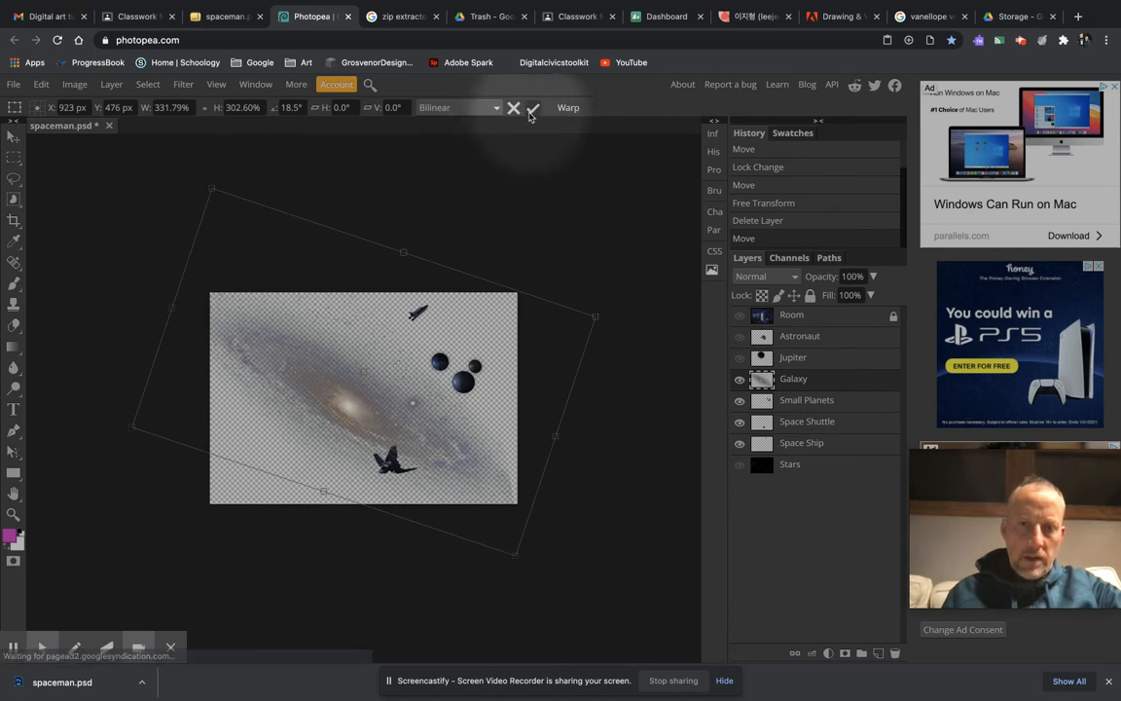
left_click(532, 109)
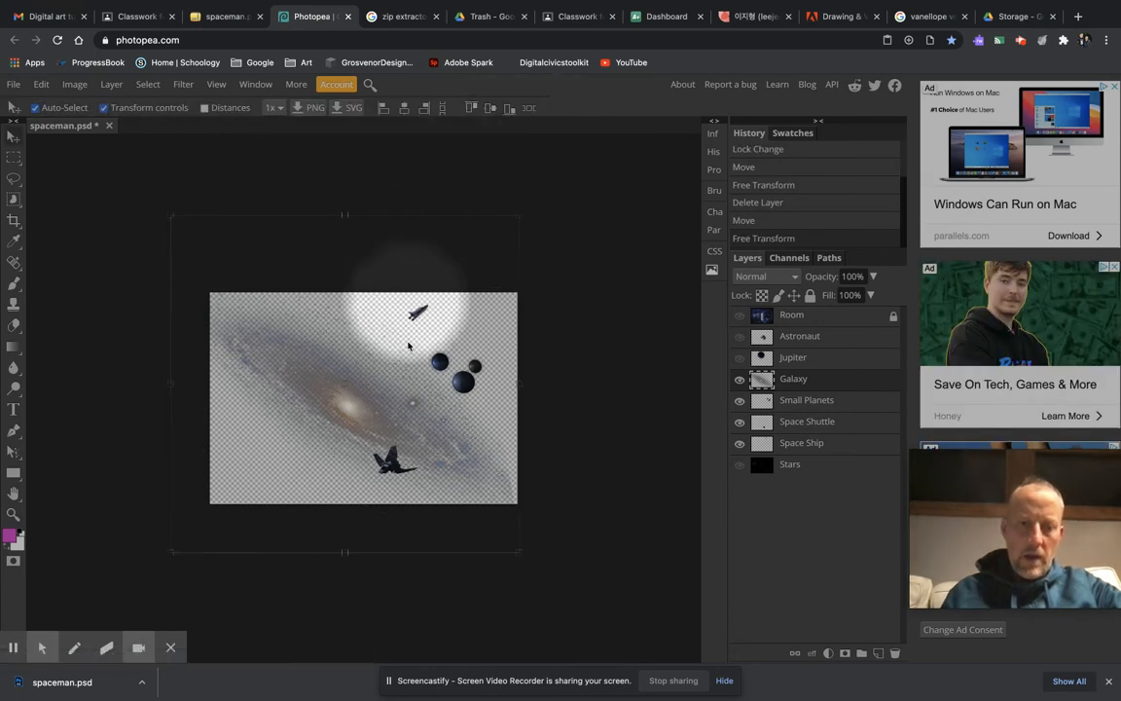
left_click_drag(413, 407, 369, 407)
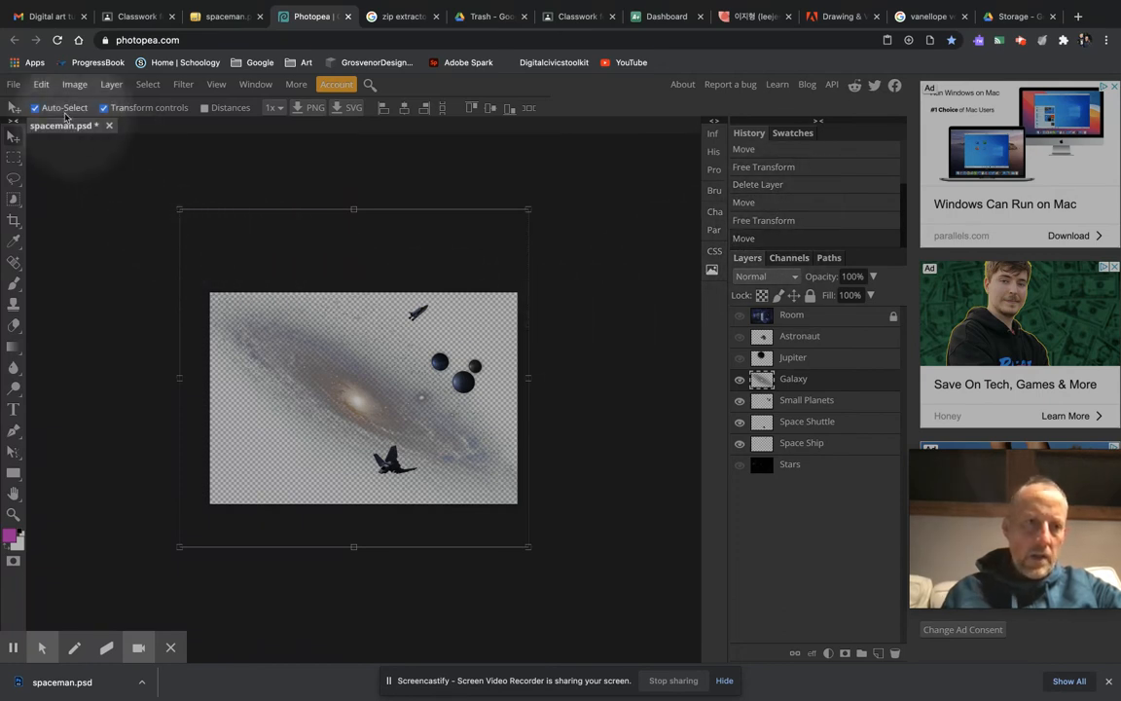
left_click(42, 84)
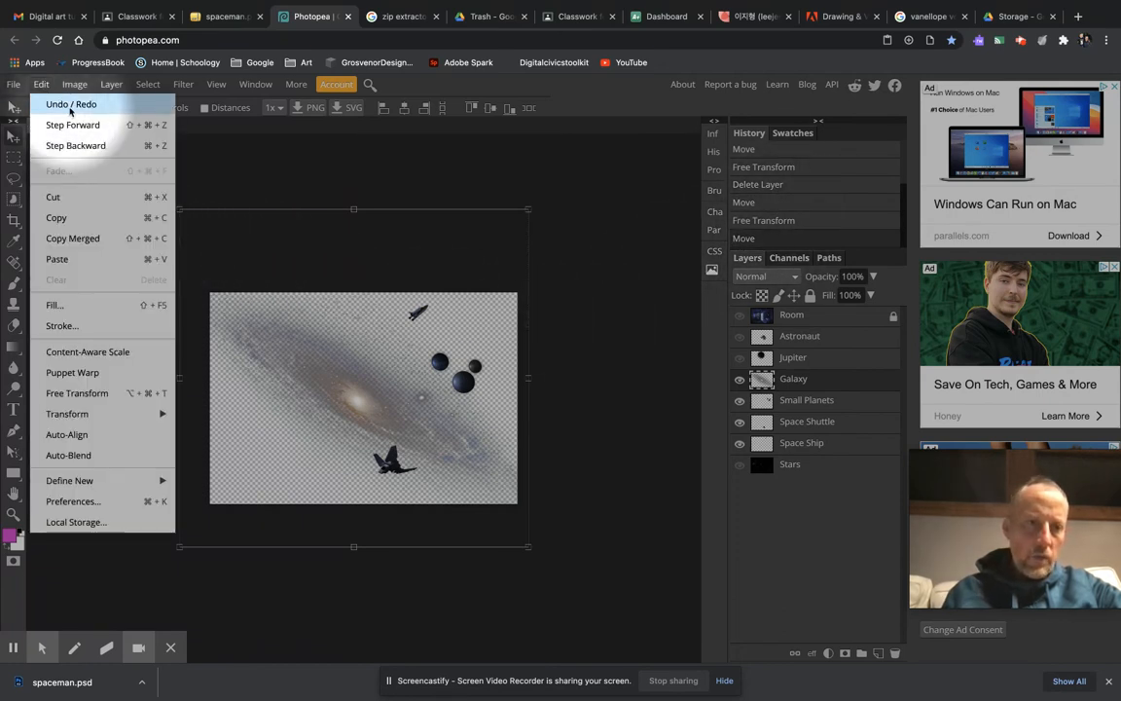
left_click(70, 107)
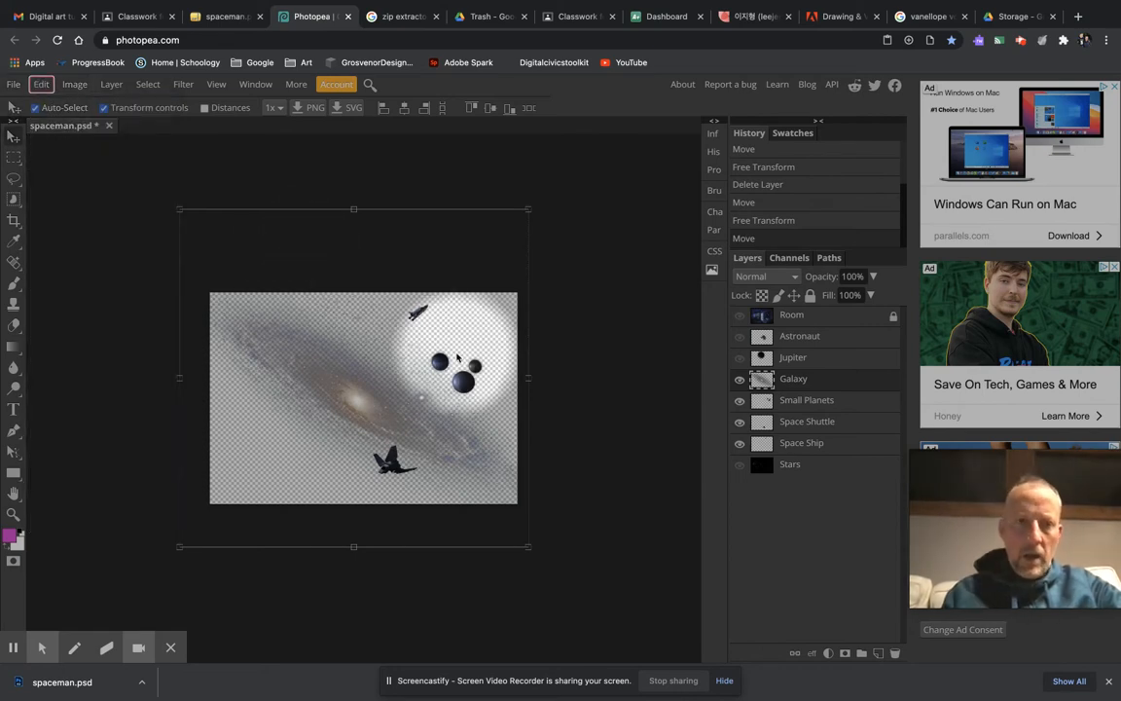
Reorder the Galaxy layer to sit directly above Stars, and show the Stars layer
key("ctrl+0")
left_click_drag(458, 357, 424, 370)
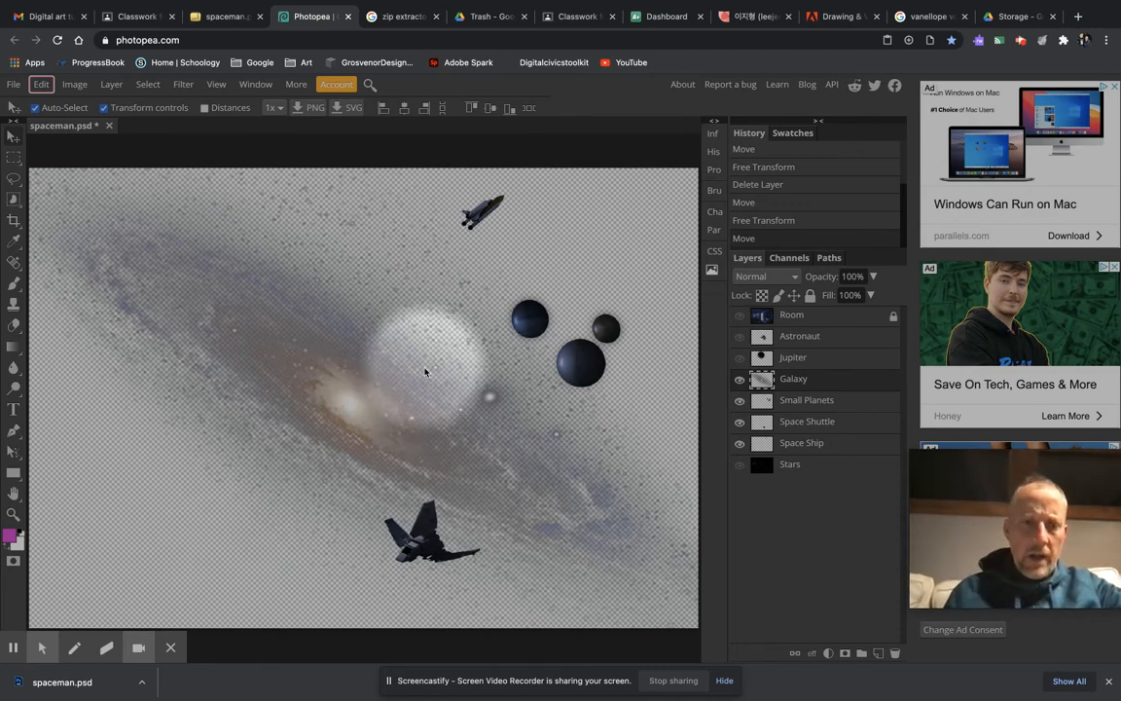
left_click(821, 385)
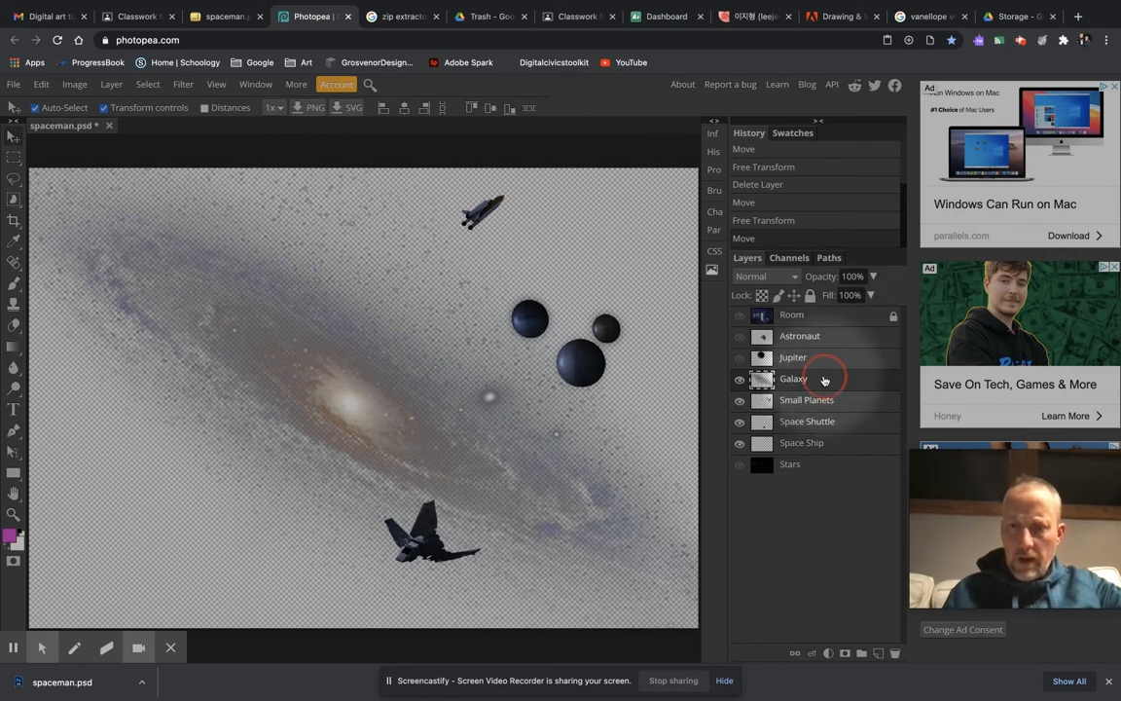
left_click_drag(825, 380, 817, 454)
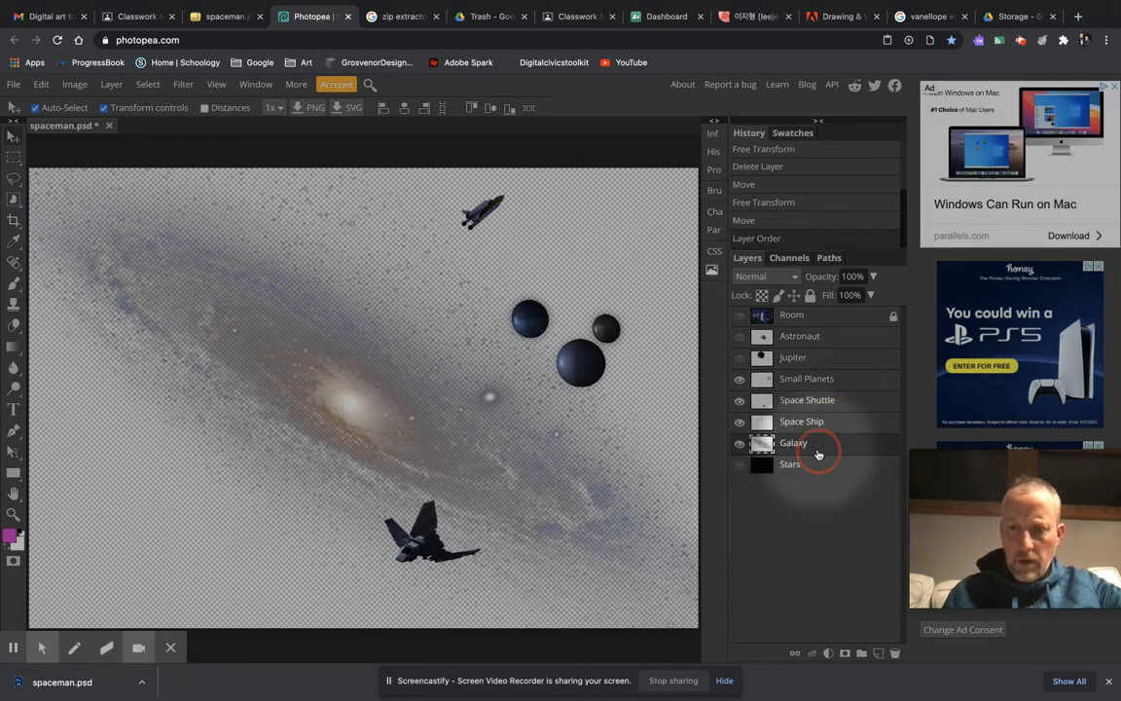
left_click(740, 466)
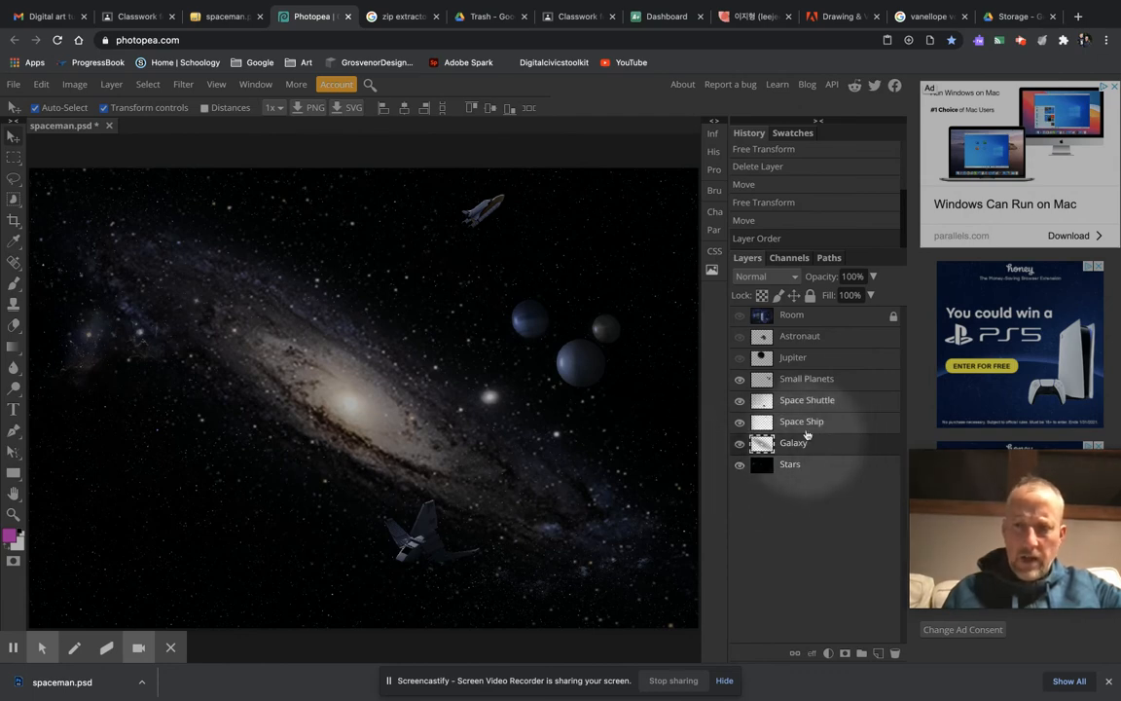
Move the Space Shuttle layer up so it overlaps the lower edge of the galaxy's bright core
left_click(817, 400)
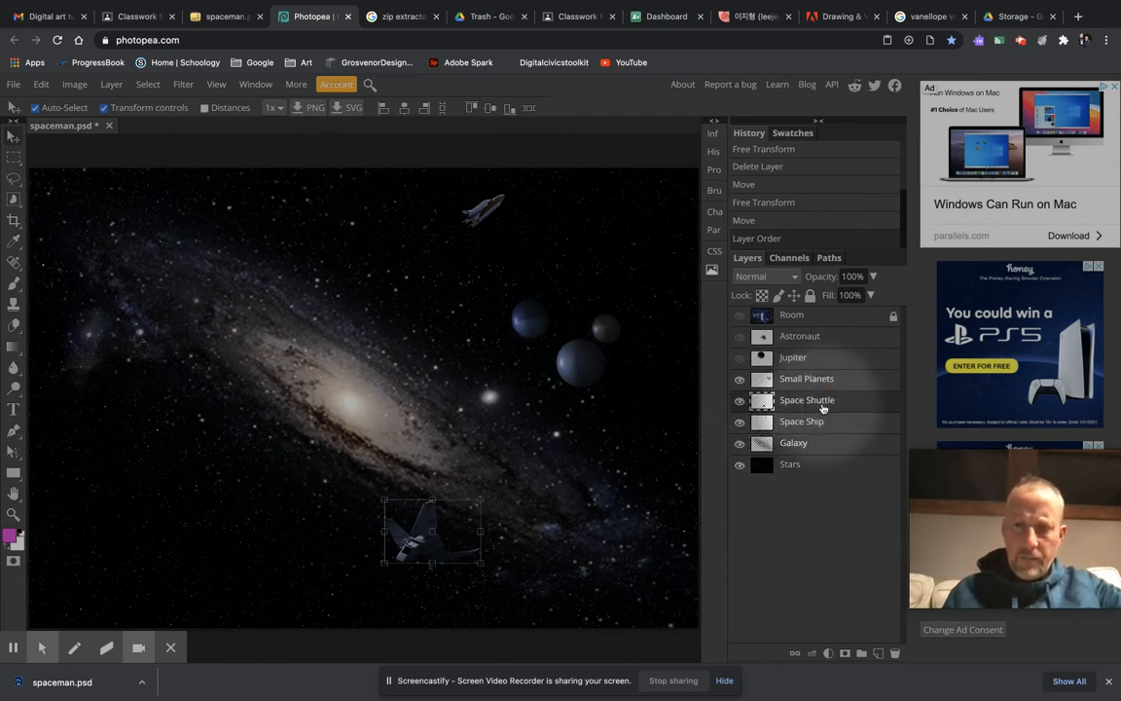
left_click_drag(435, 545, 428, 457)
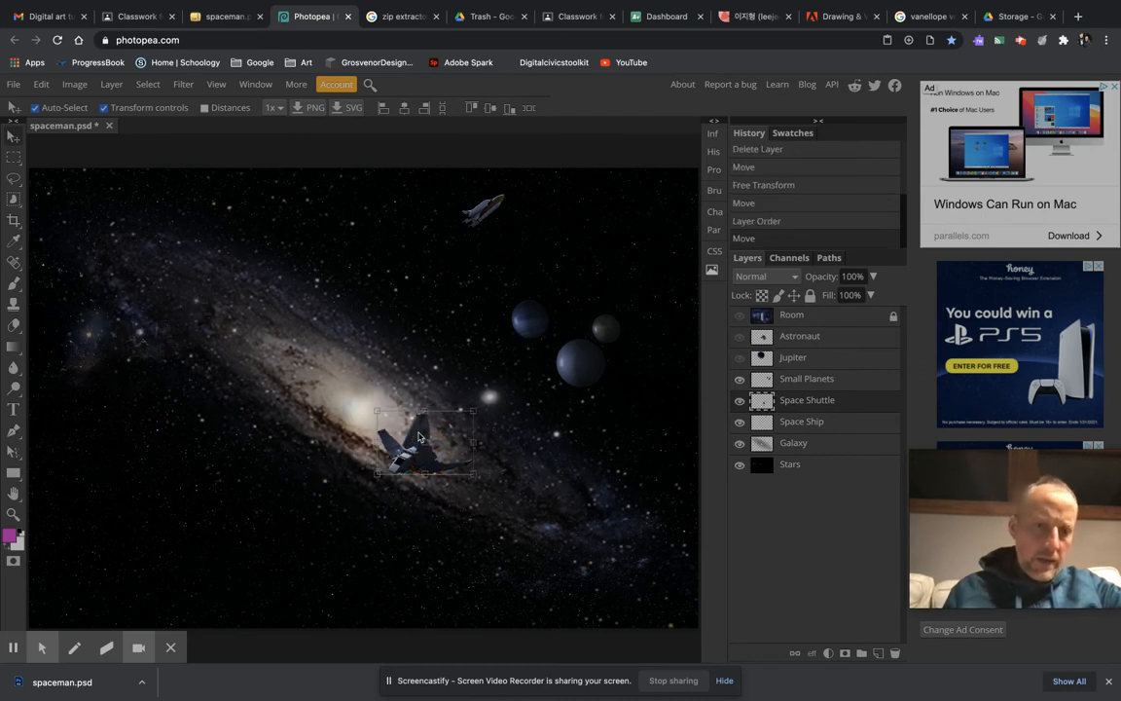
mouse_move(428, 458)
left_mouse_down()
mouse_move(327, 459)
mouse_move(411, 469)
left_mouse_up()
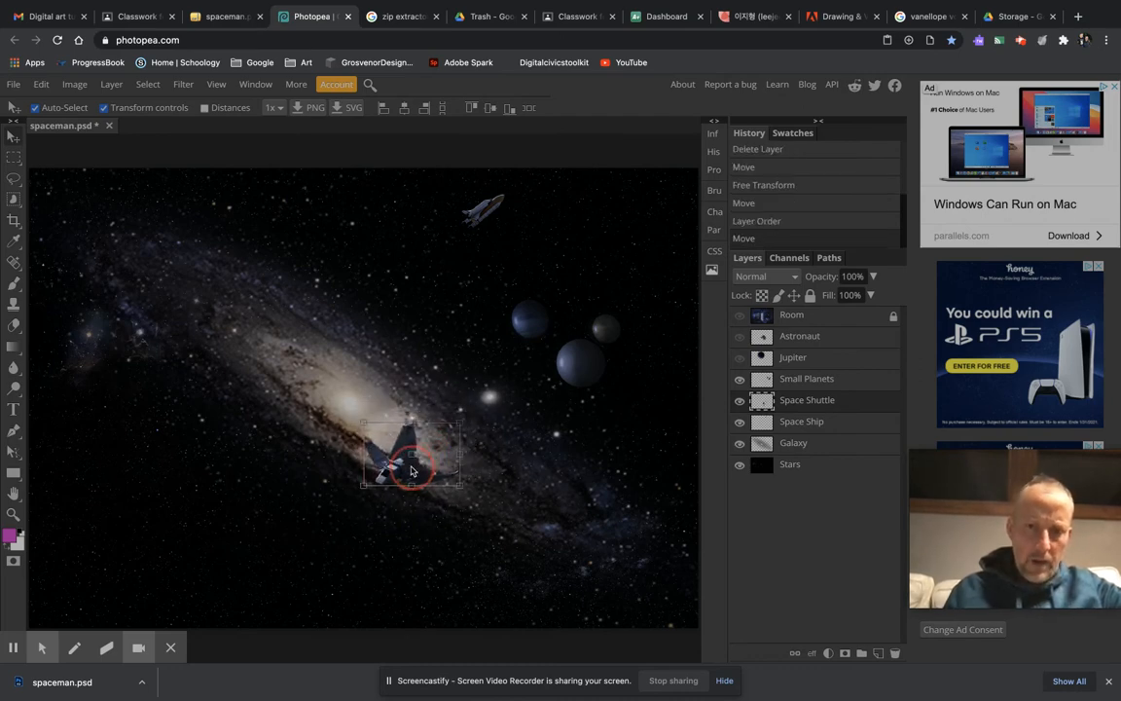
Move the Small Planets layer to the lower-left part of the canvas, scaling it to about 159% and rotating it about 17.8°
left_click(846, 382)
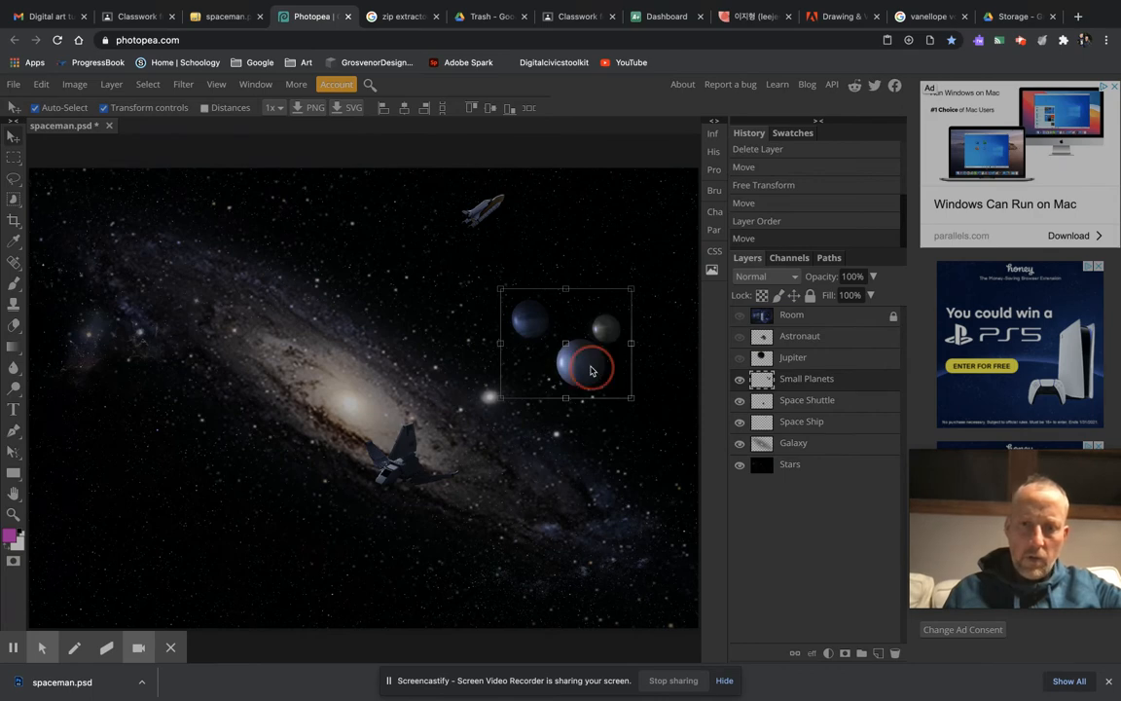
left_click_drag(589, 370, 176, 541)
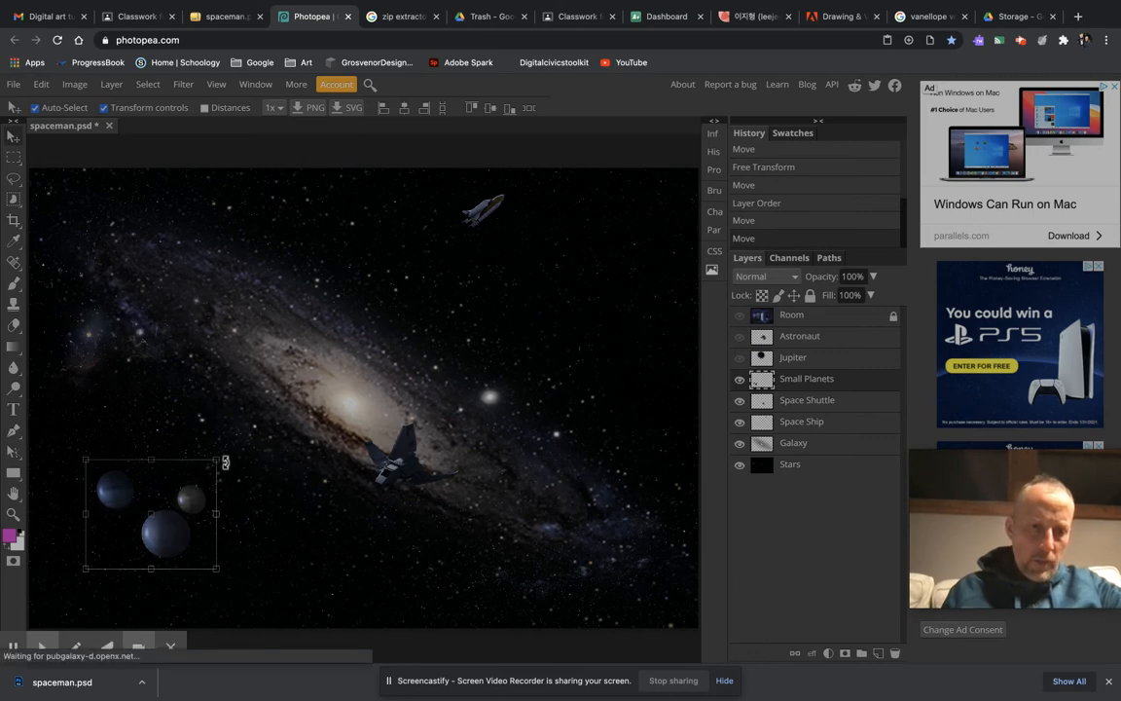
left_click_drag(215, 466, 293, 413)
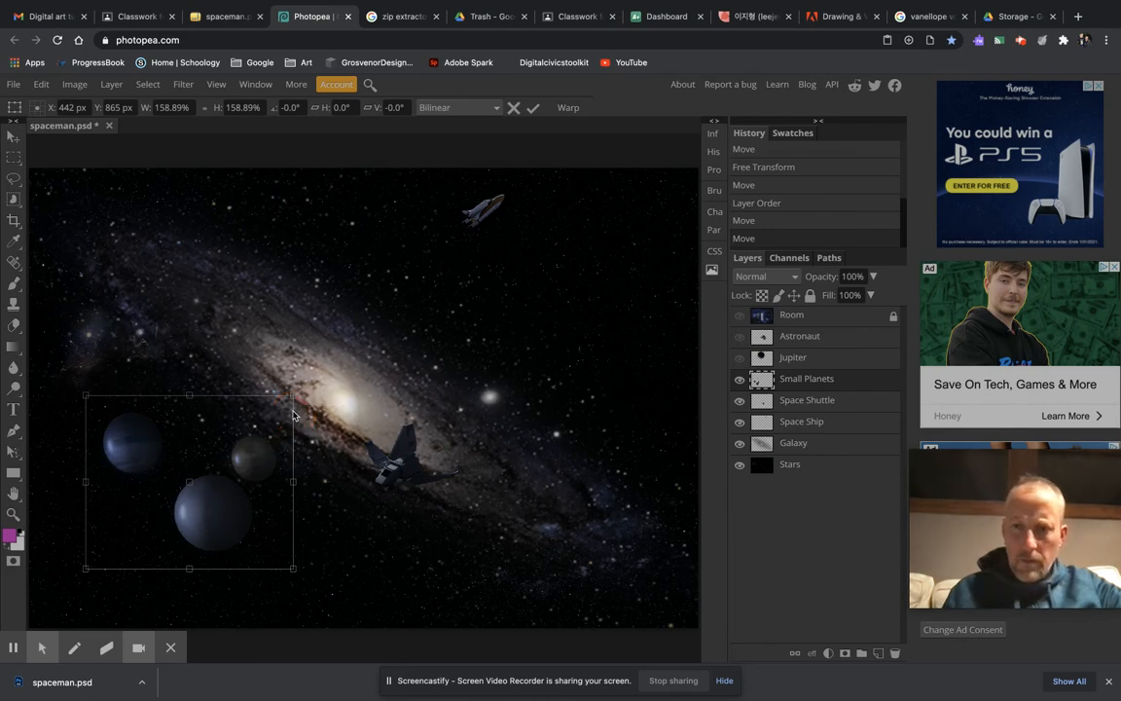
left_click_drag(210, 529, 189, 551)
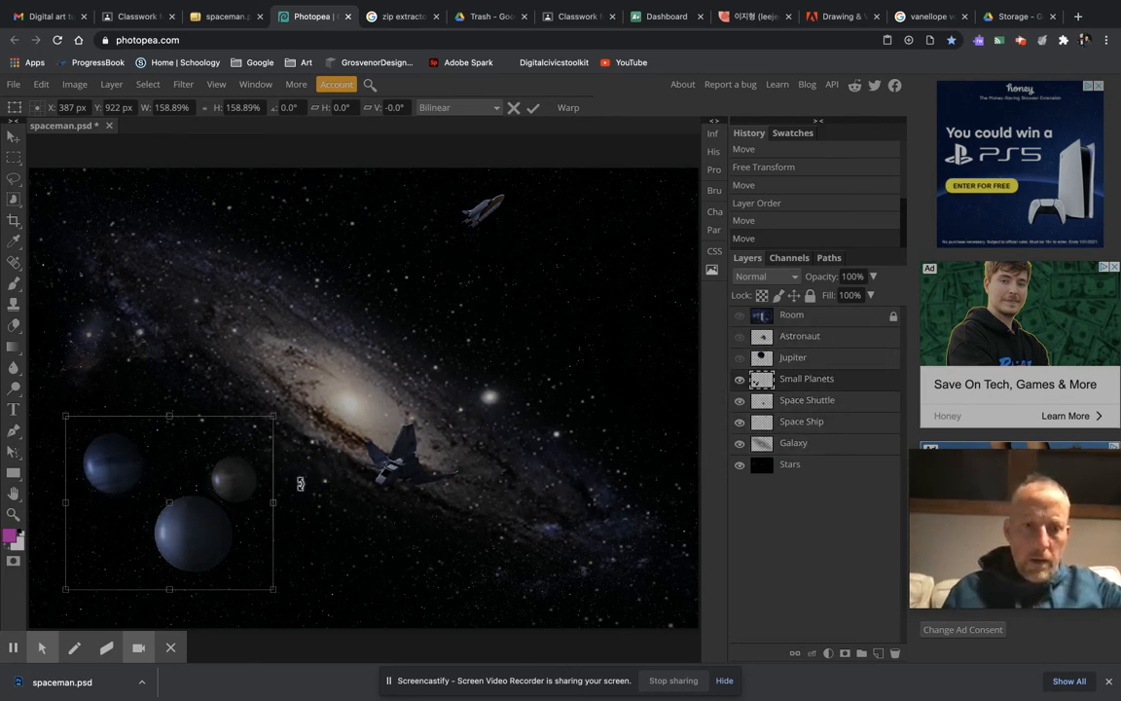
left_click_drag(280, 411, 309, 449)
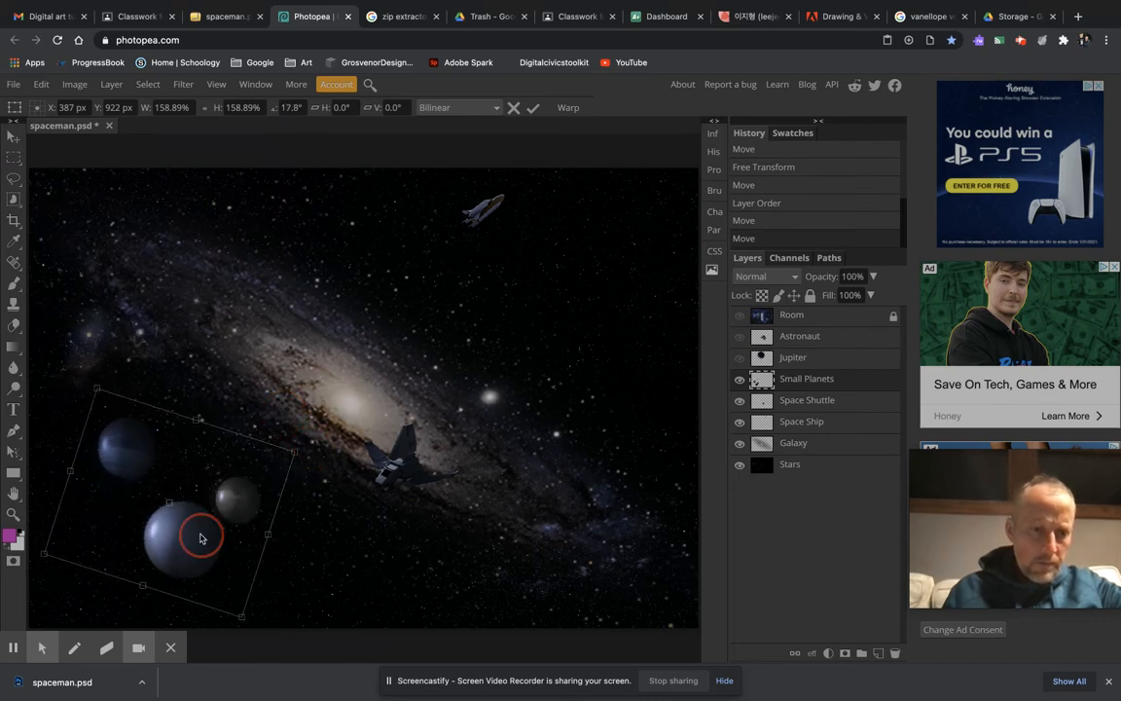
left_click_drag(203, 537, 188, 543)
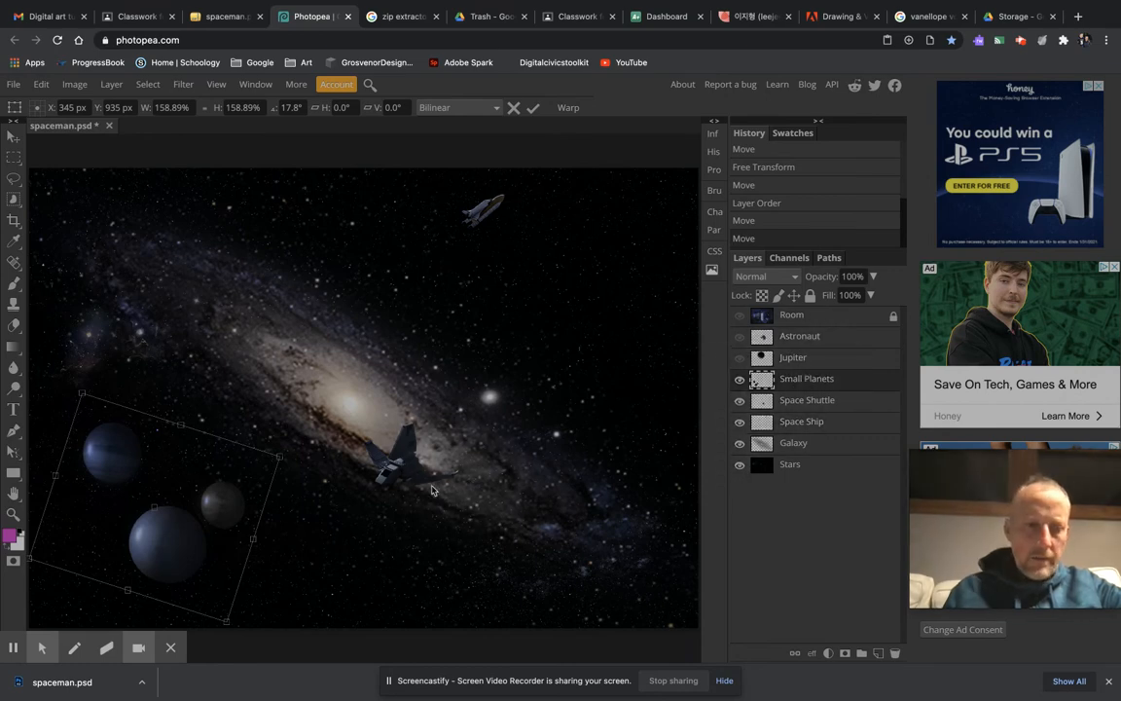
left_click(540, 109)
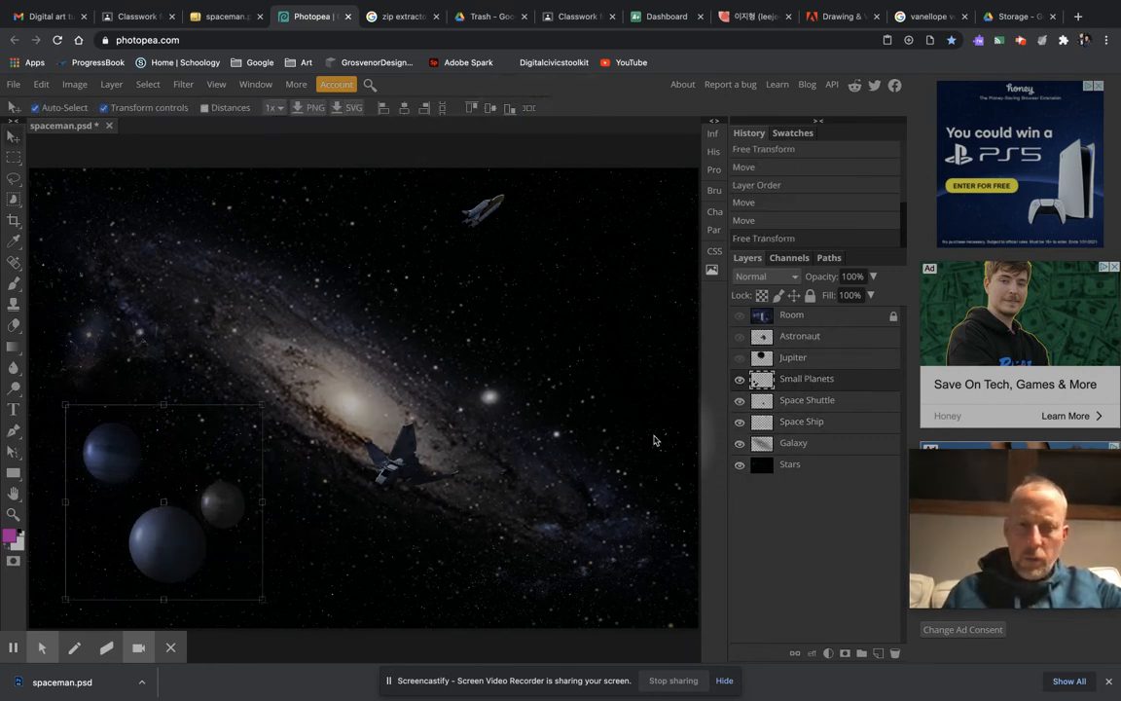
right_click(854, 388)
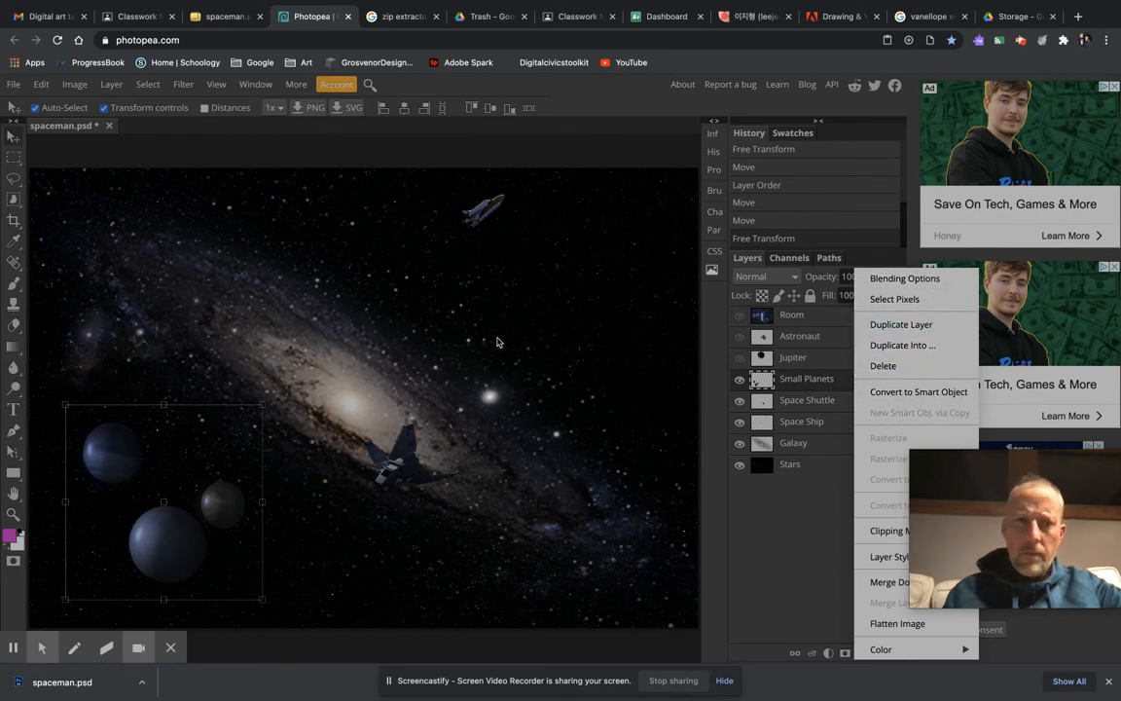
left_click(43, 85)
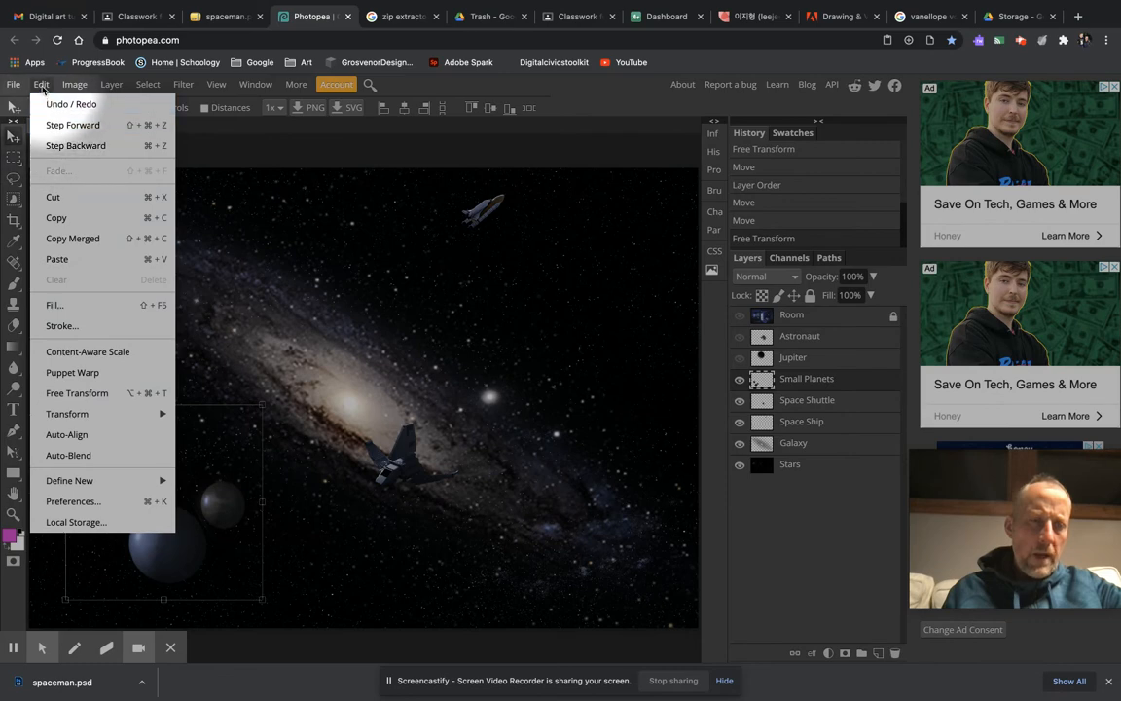
left_click(41, 85)
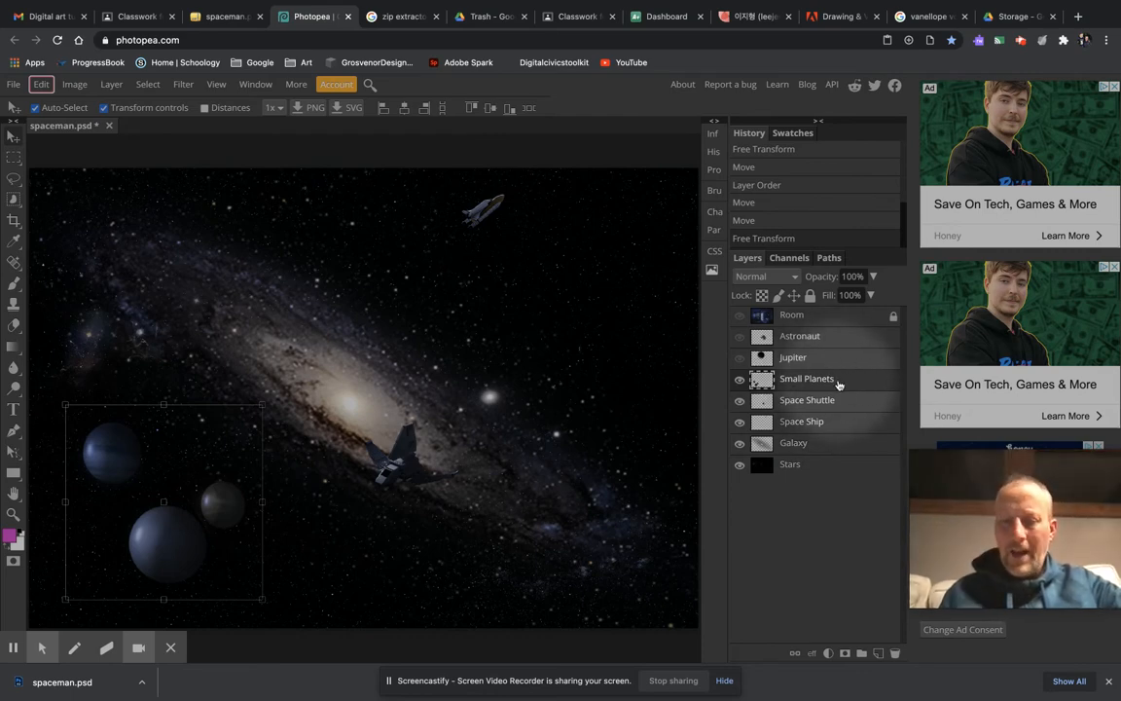
Duplicate the Small Planets layer and move the copy slightly up and to the right of the original
key("ctrl+j")
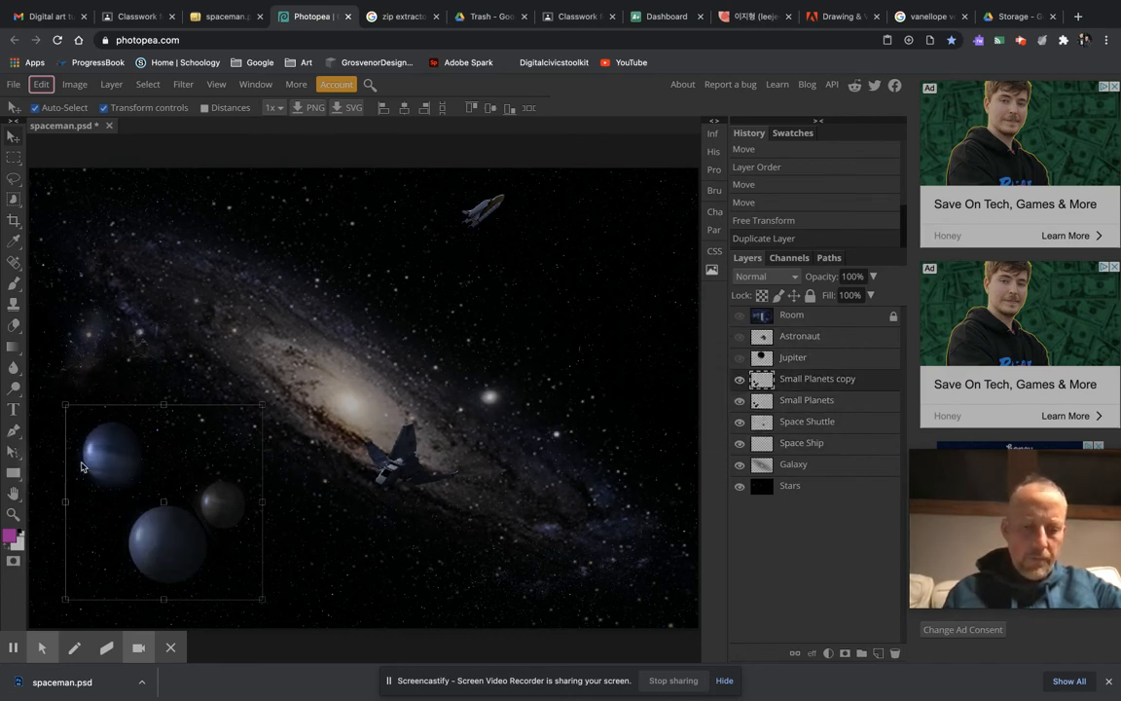
left_click_drag(170, 536, 218, 498)
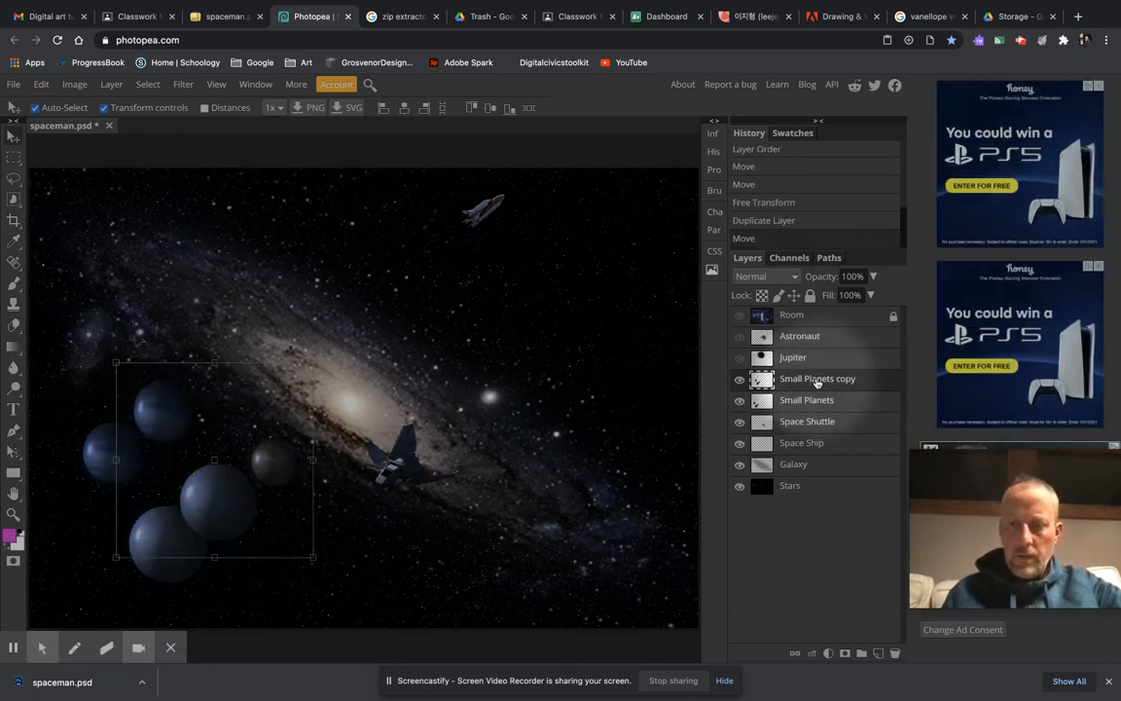
Lock the original Small Planets layer and rename its copy Couple of planets
left_click(859, 401)
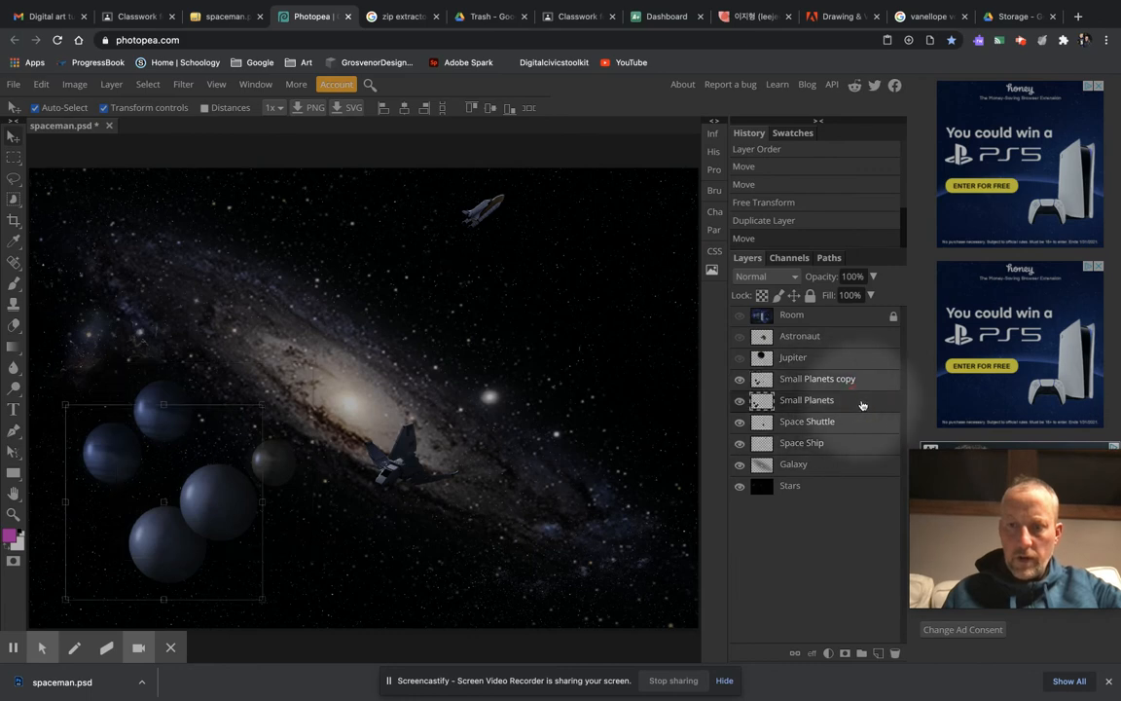
left_click(810, 295)
left_click(840, 383)
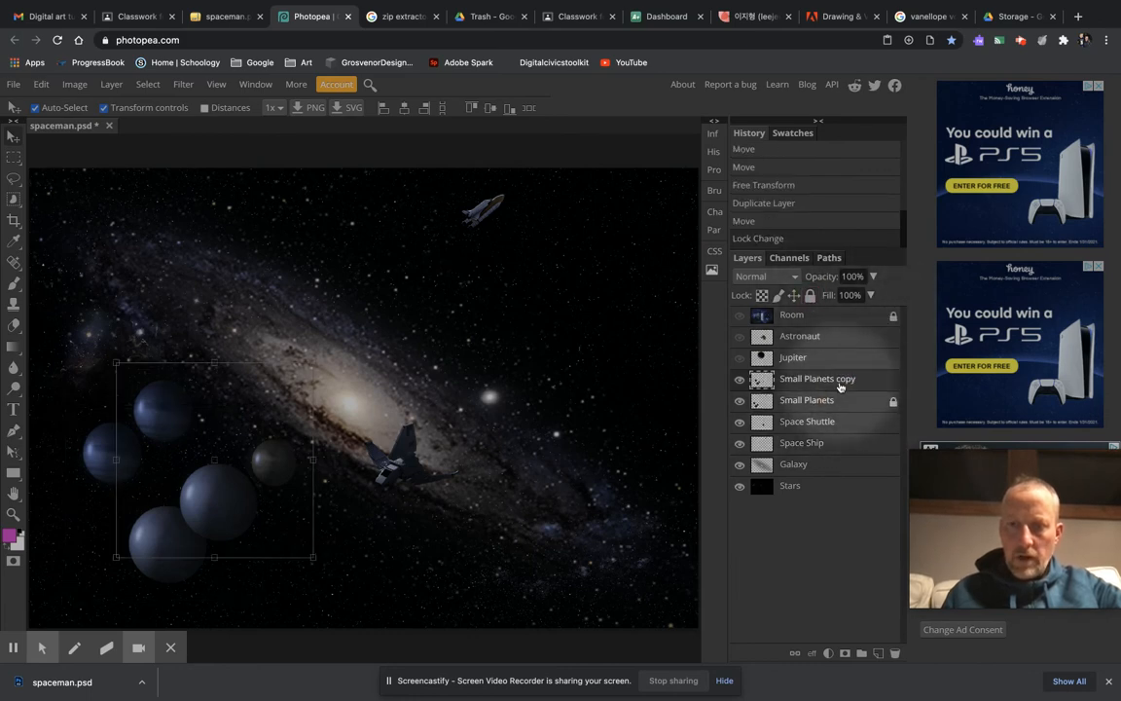
double_click(805, 380)
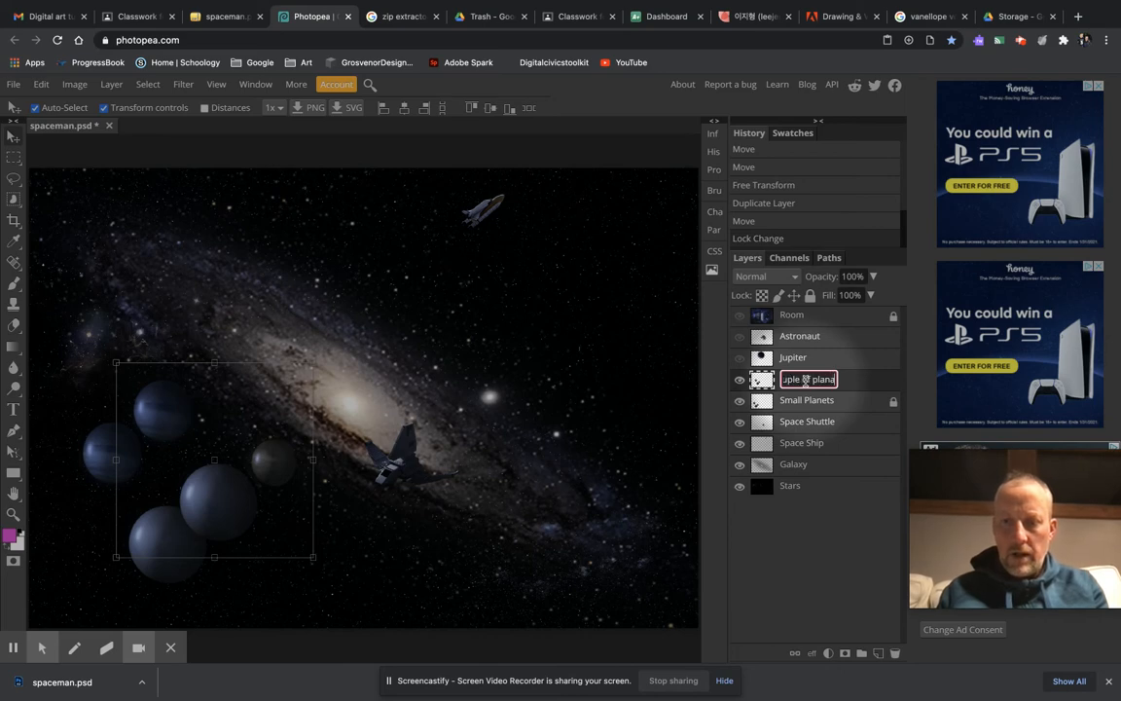
key("Return")
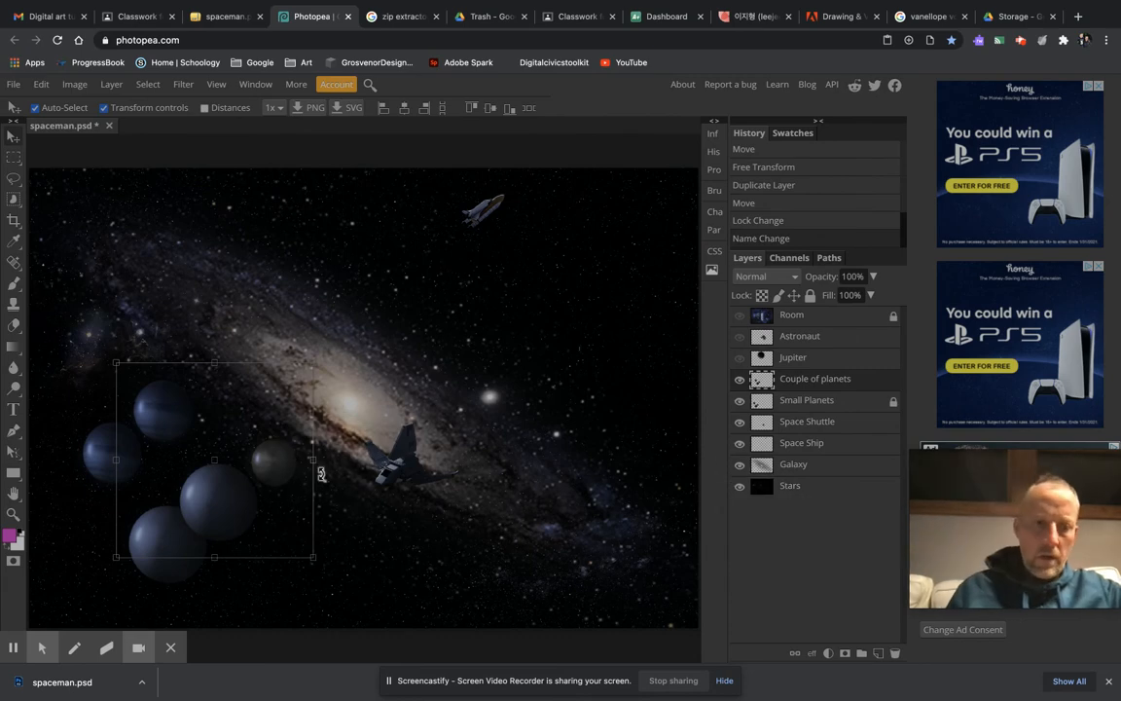
Hide the Stars layer and move the Couple of planets layer to just above the galaxy's bright core
left_click_drag(236, 518, 362, 433)
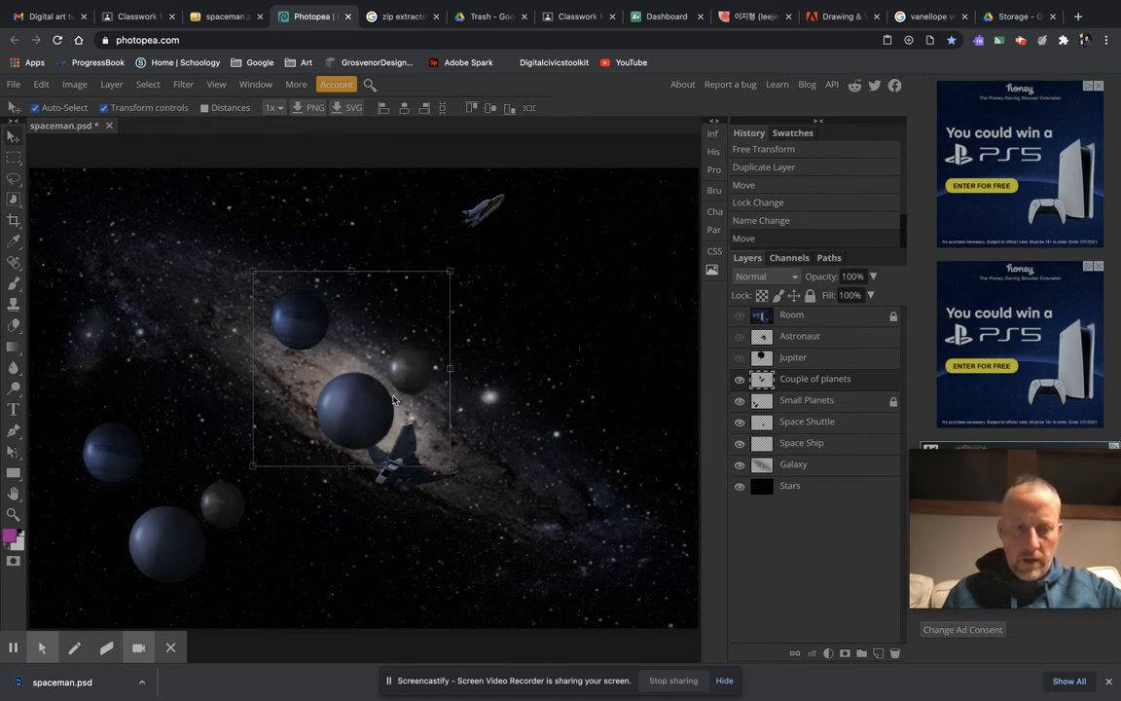
left_click_drag(356, 421, 342, 425)
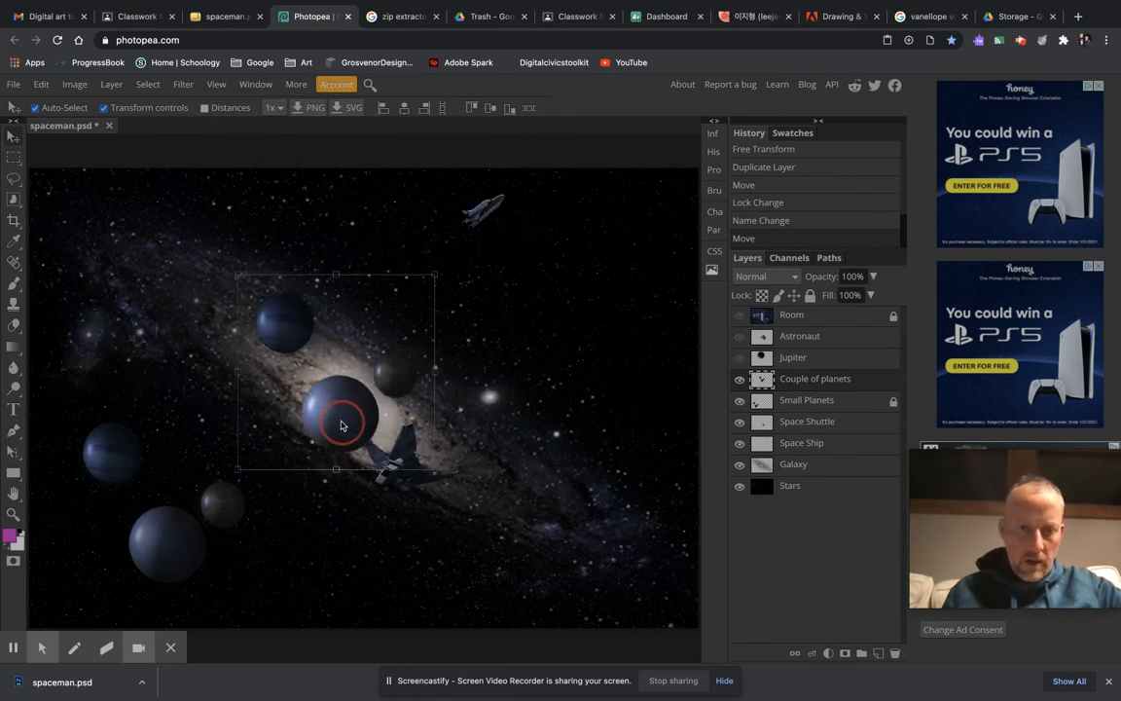
left_click(739, 489)
left_click_drag(356, 437, 424, 422)
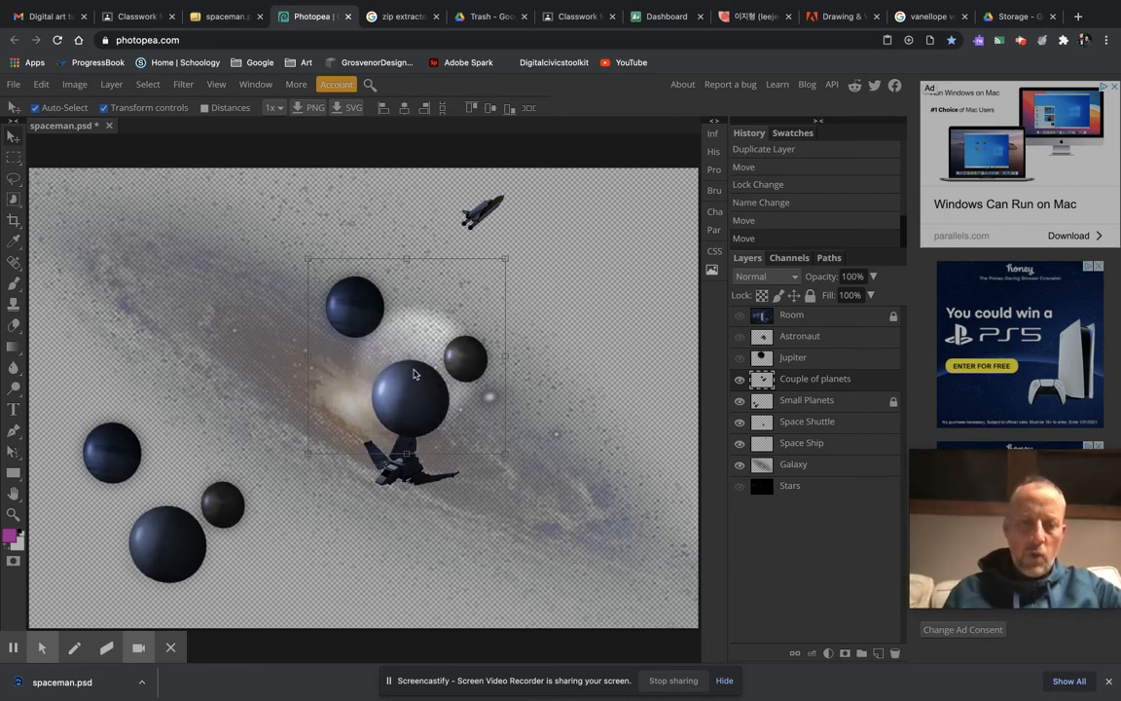
left_click_drag(416, 387, 368, 334)
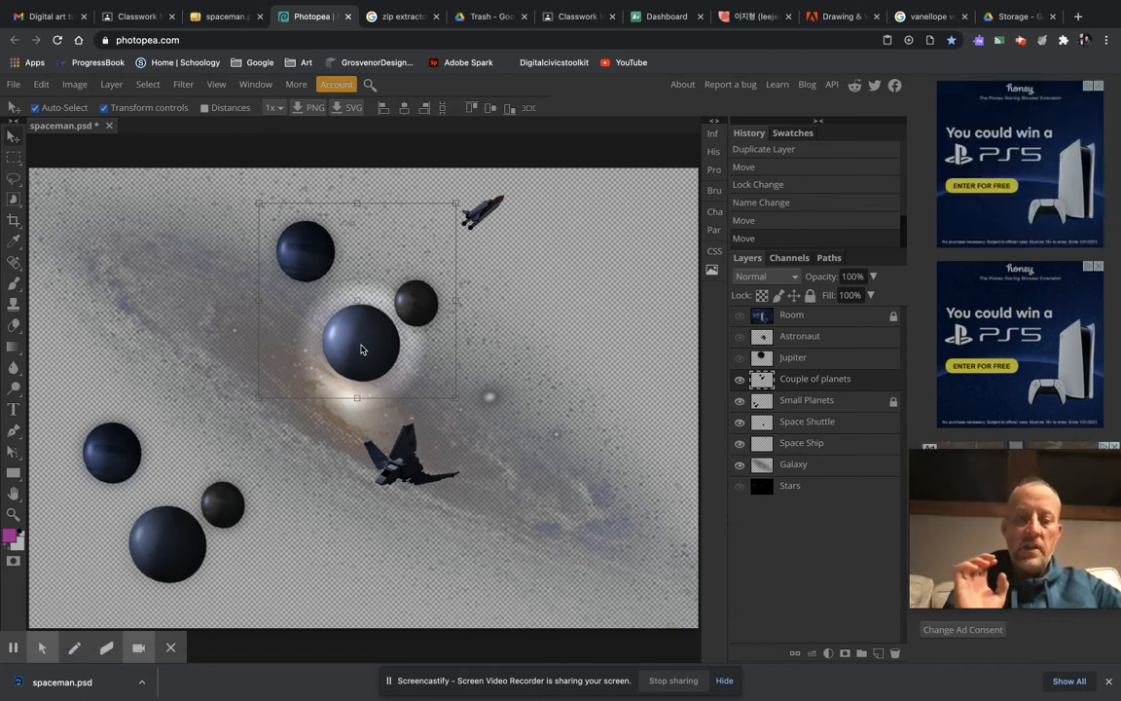
Select the largest planet in the Couple of planets layer with an elliptical selection, delete it, and deselect
left_click_drag(361, 348, 17, 152)
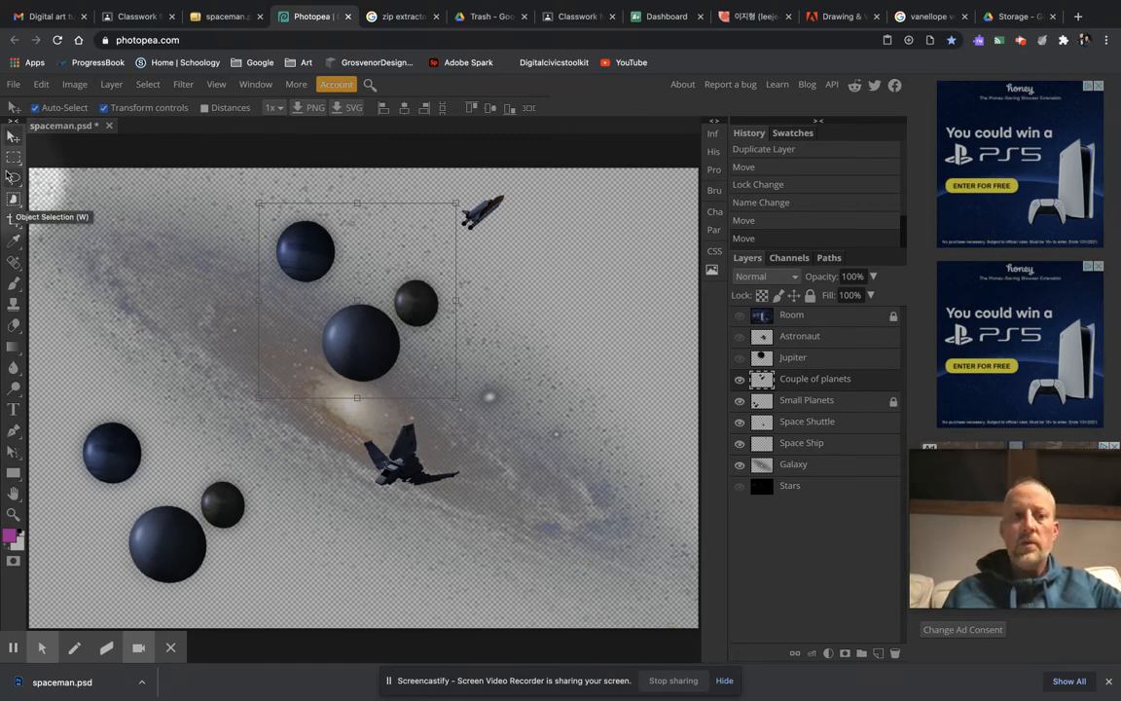
left_click(13, 159)
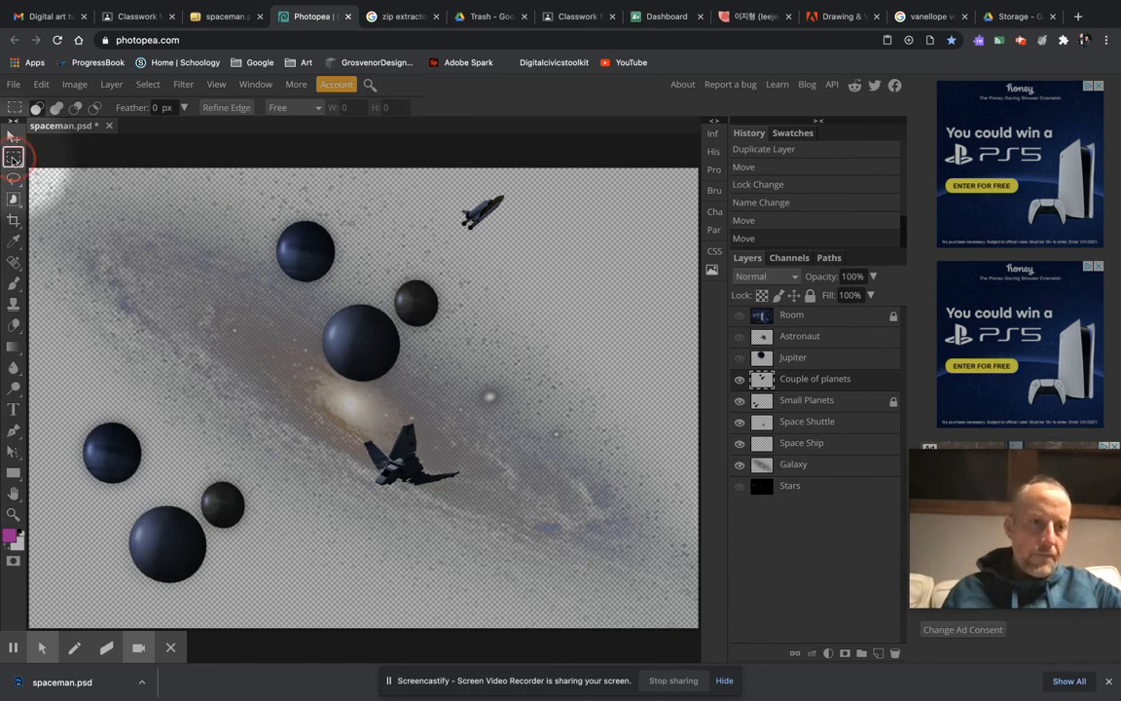
right_click(12, 158)
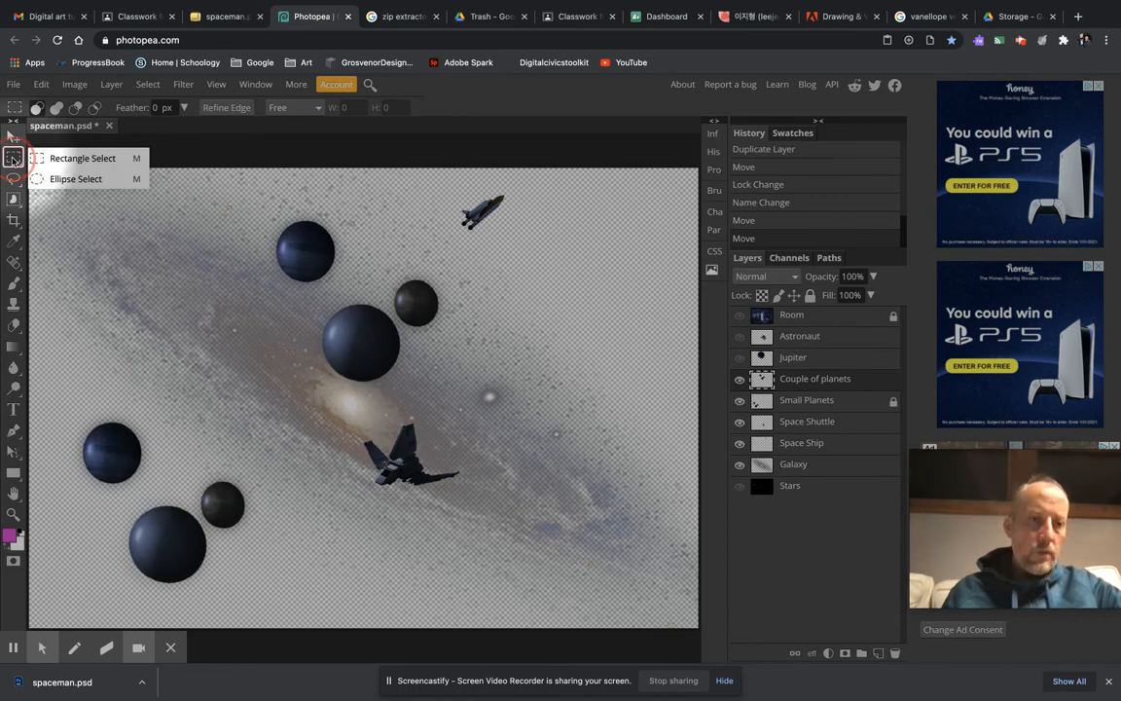
left_click(64, 183)
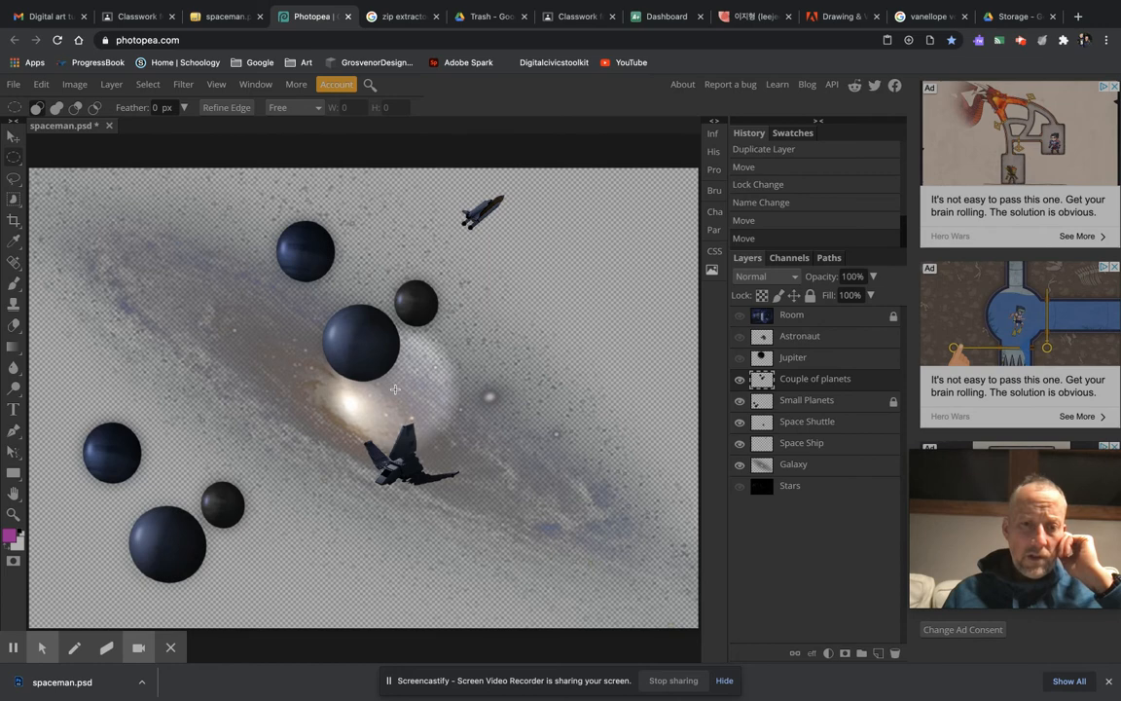
left_click_drag(402, 390, 309, 291)
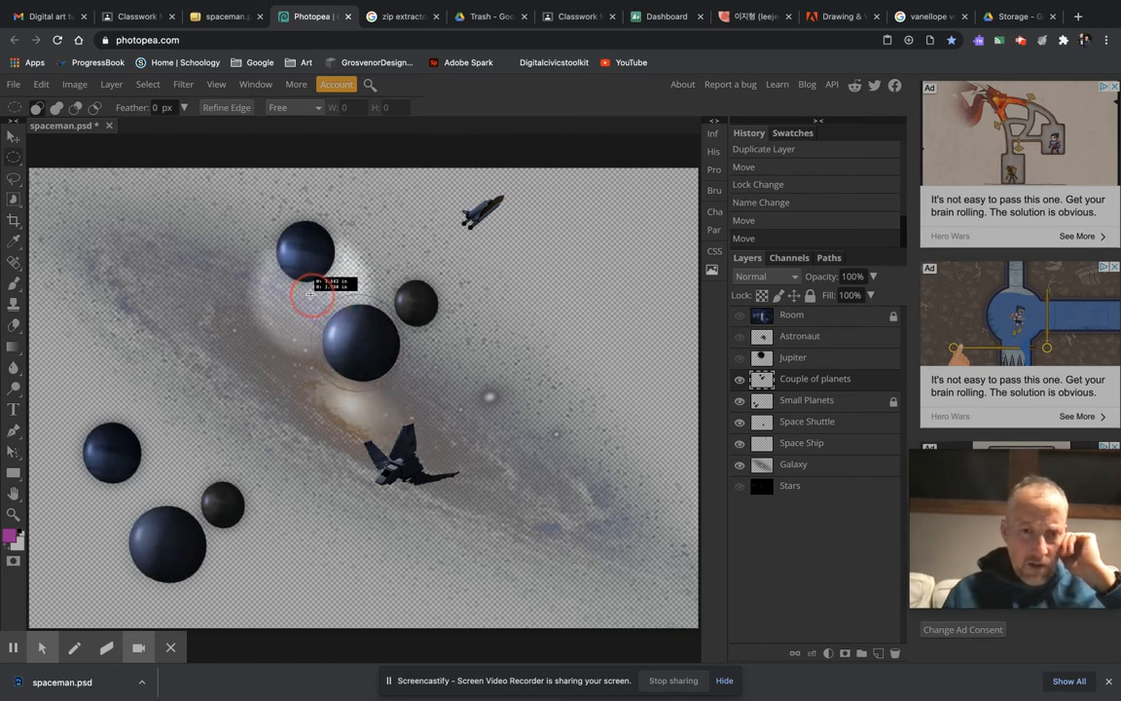
left_click_drag(310, 294, 311, 294)
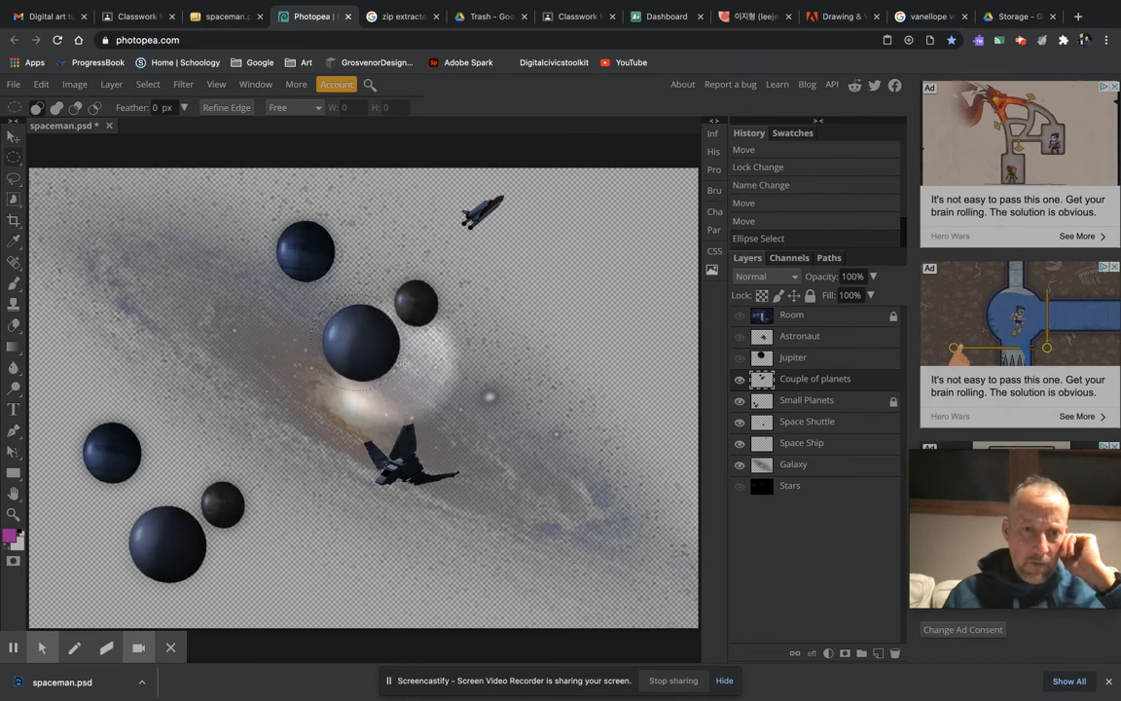
scroll(373, 337, "up", 5)
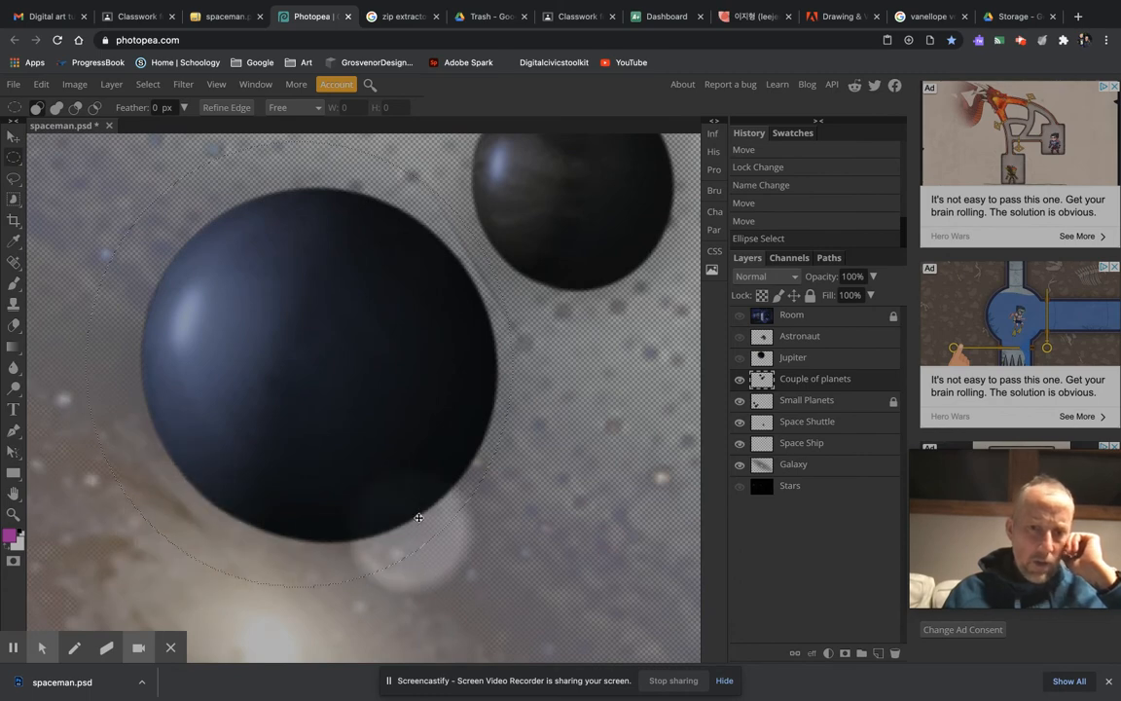
scroll(384, 307, "down", 5)
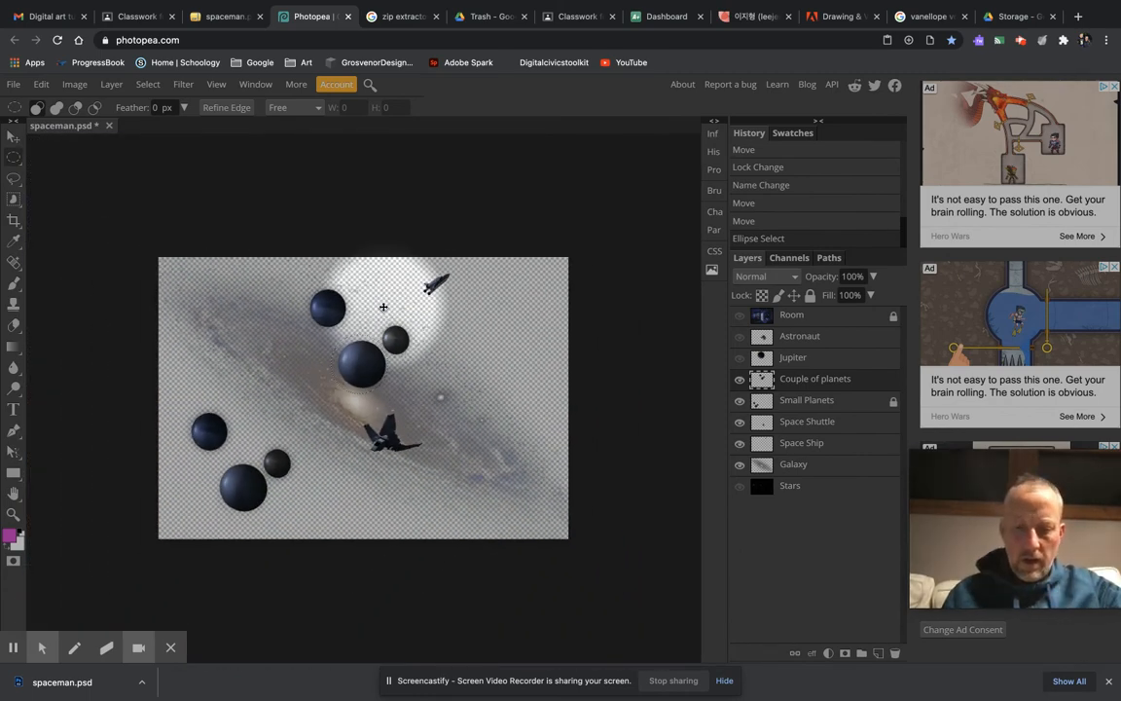
scroll(384, 308, "up", 3)
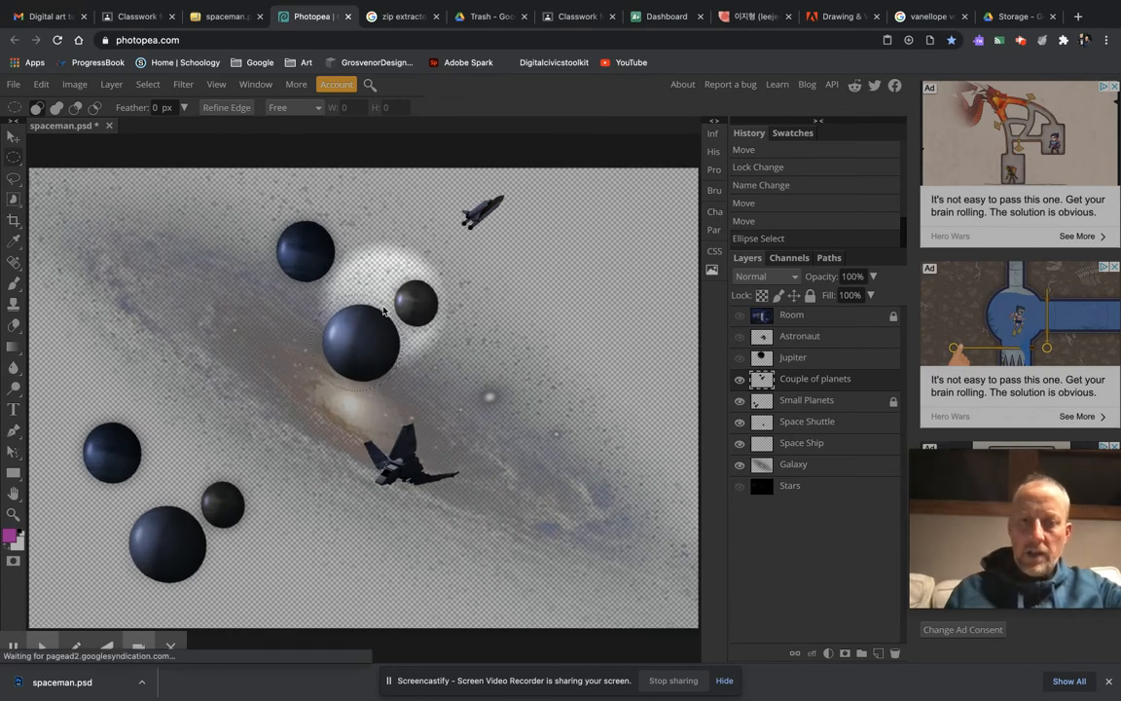
key("Delete")
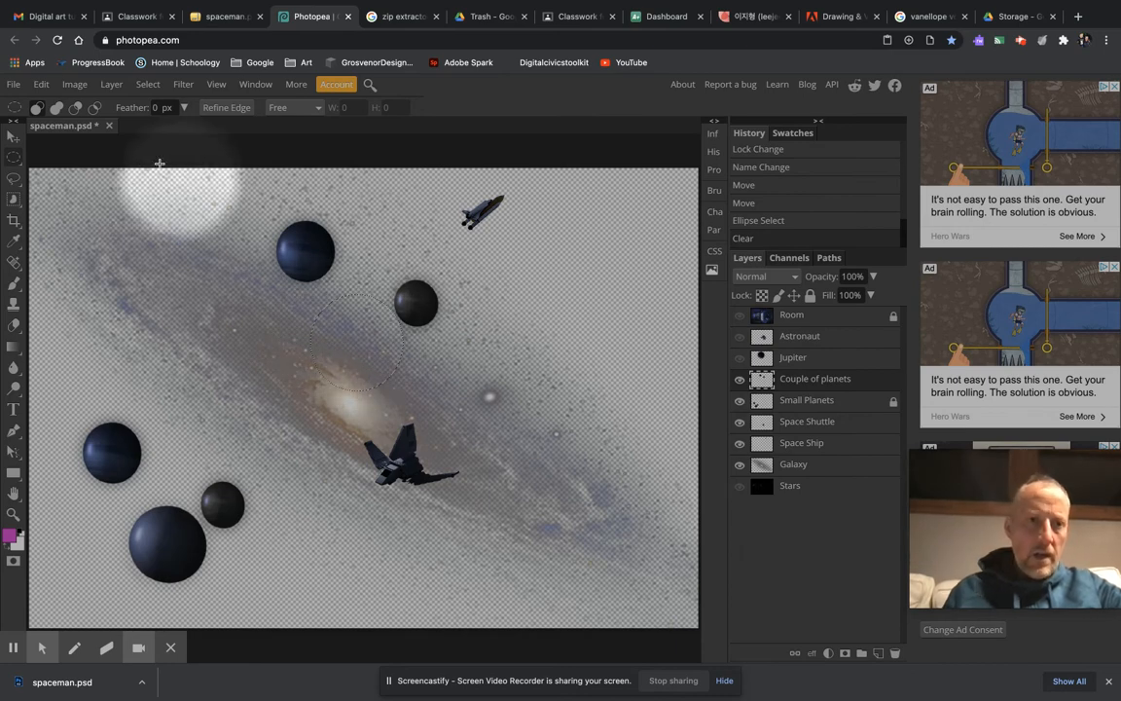
left_click(148, 83)
left_click(156, 126)
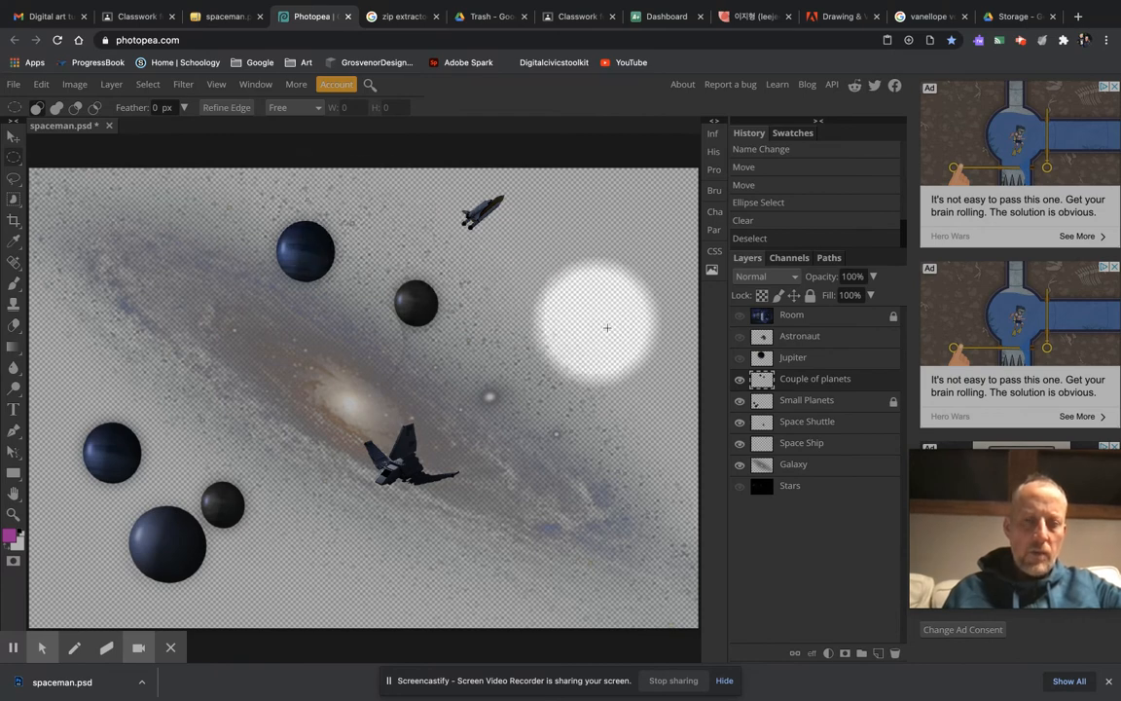
Move Couple of planets to the canvas's upper-right area, scaled to about 75% wide and 76% high and rotated 16.1°, and show the Stars layer
left_click(14, 138)
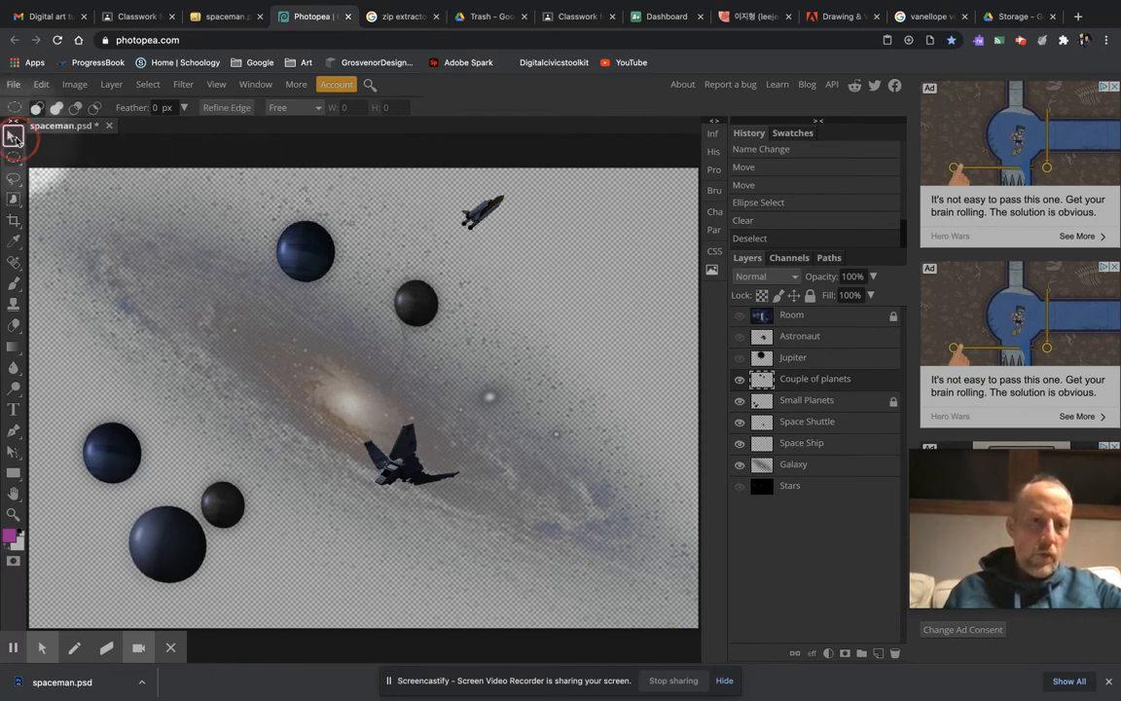
left_click_drag(304, 252, 472, 277)
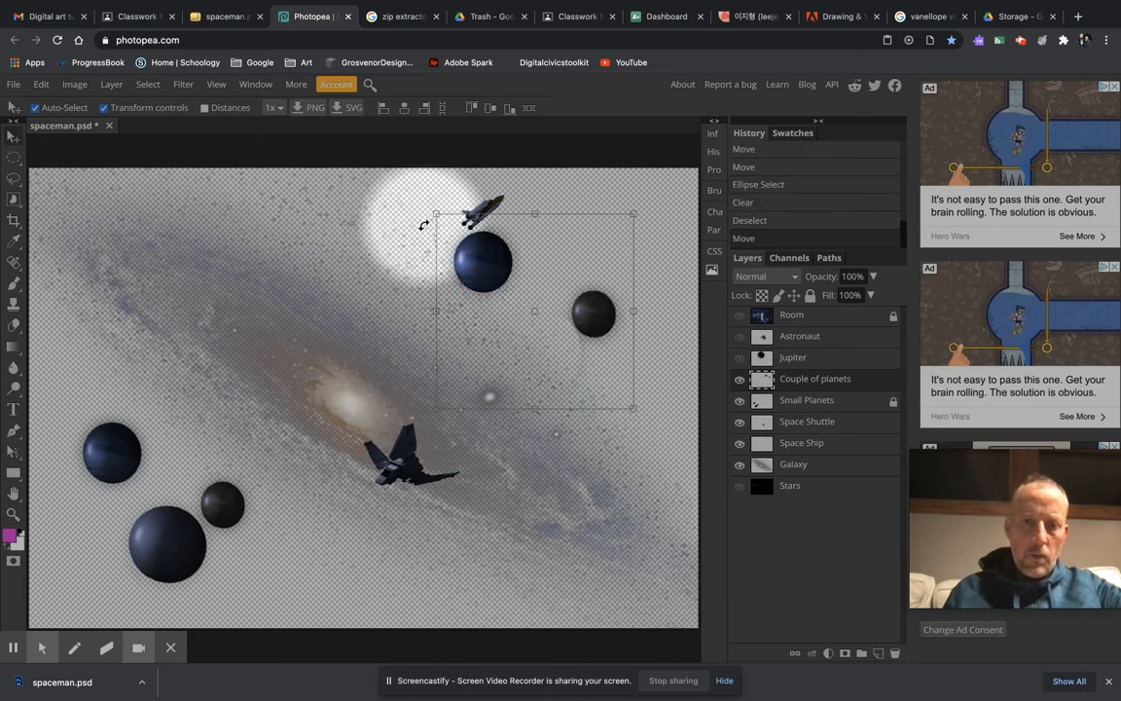
left_click_drag(435, 215, 555, 246)
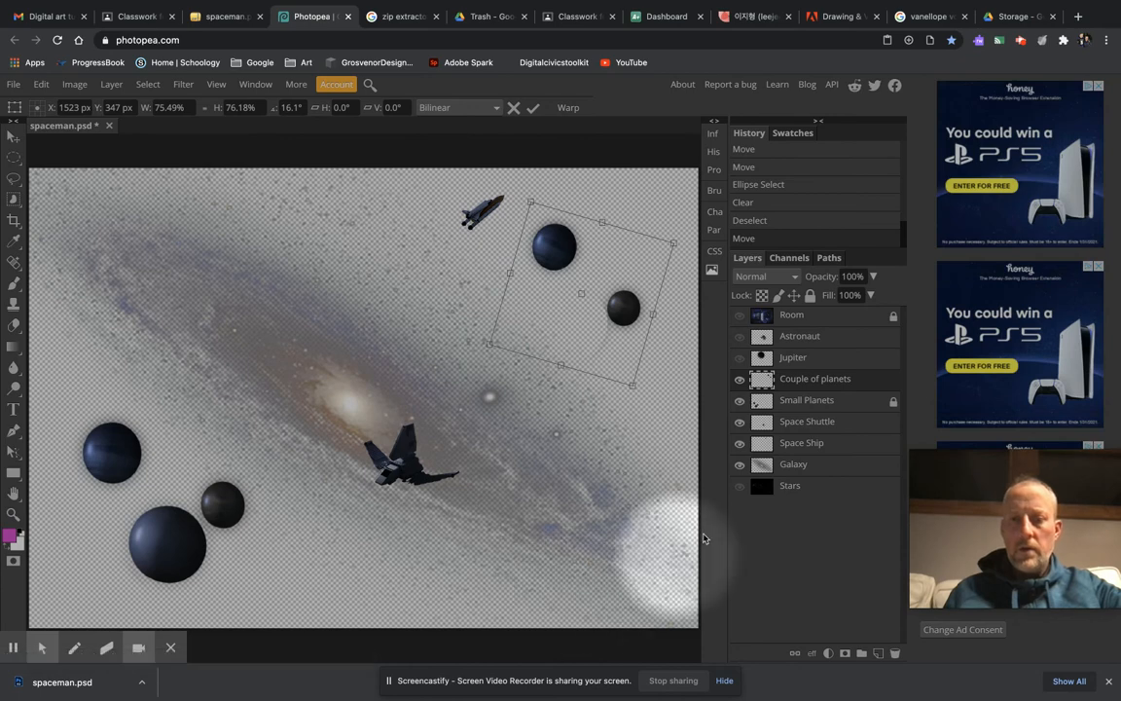
left_click(739, 487)
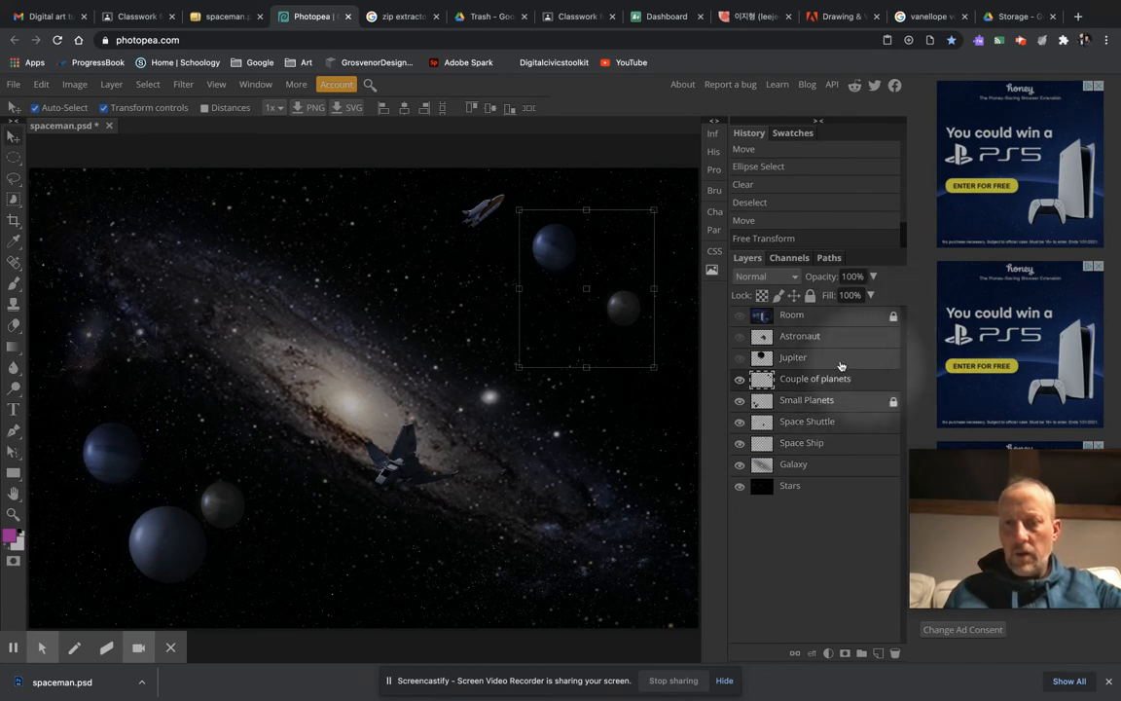
Show the Astronaut layer, rotate it 23.9°, and place it in the lower-right part of the canvas
left_click(740, 336)
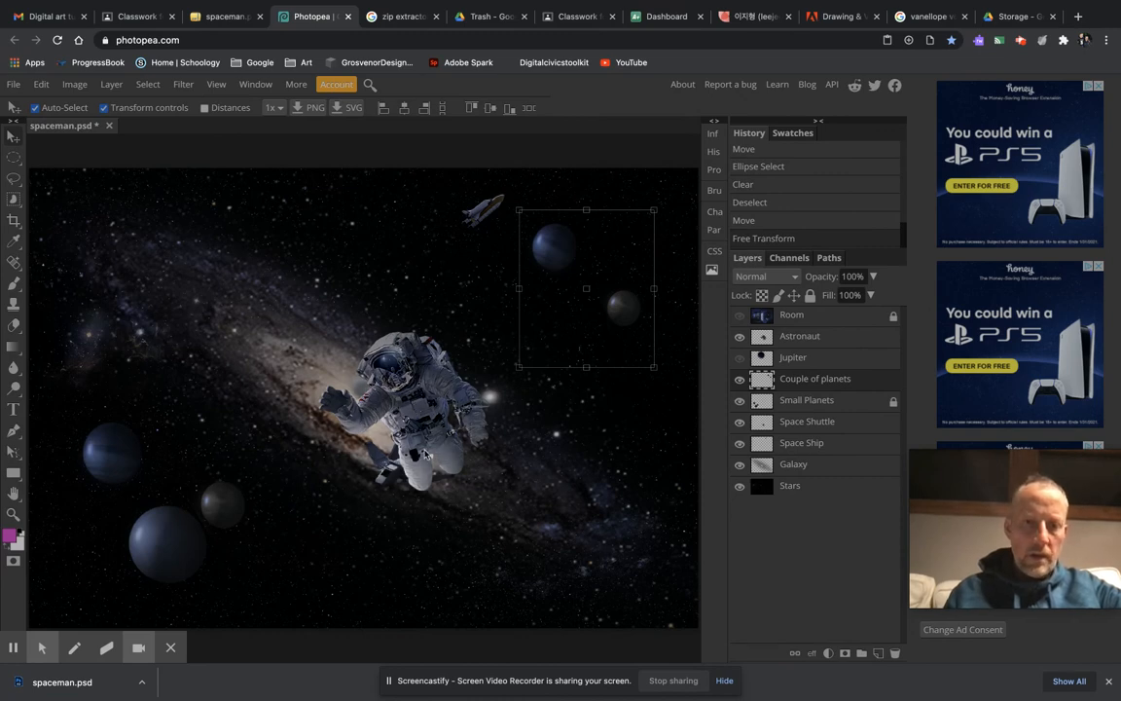
left_click(435, 406)
left_click_drag(443, 409, 544, 436)
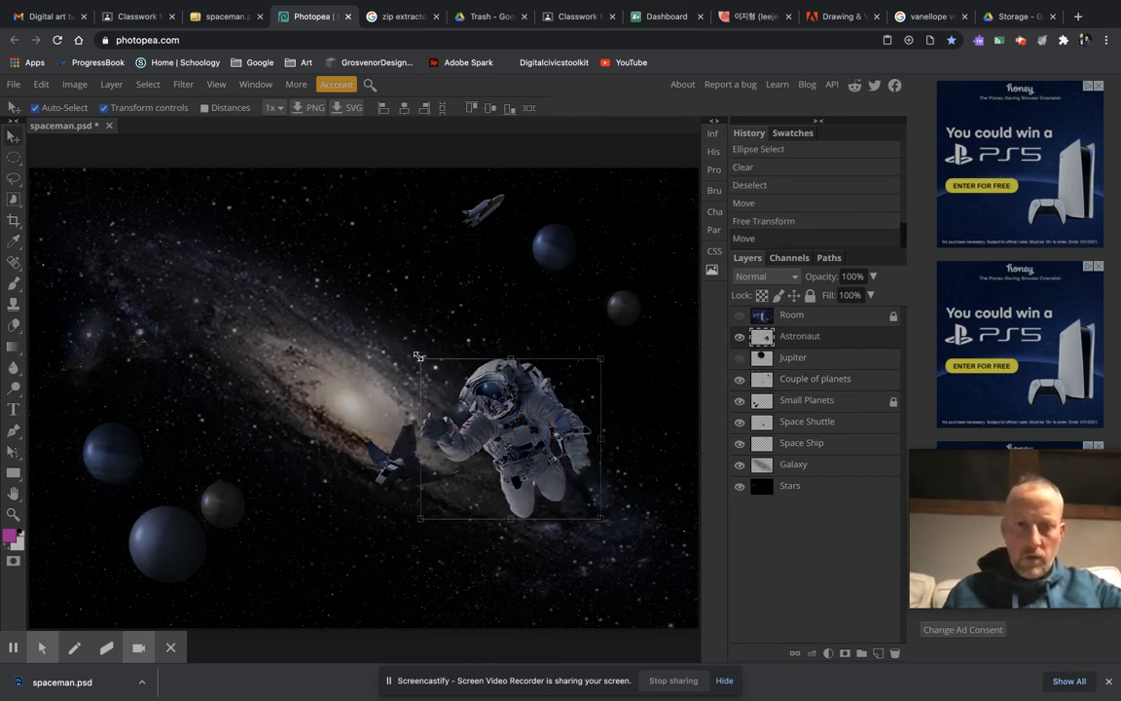
left_click_drag(416, 357, 461, 332)
left_click_drag(525, 435, 547, 449)
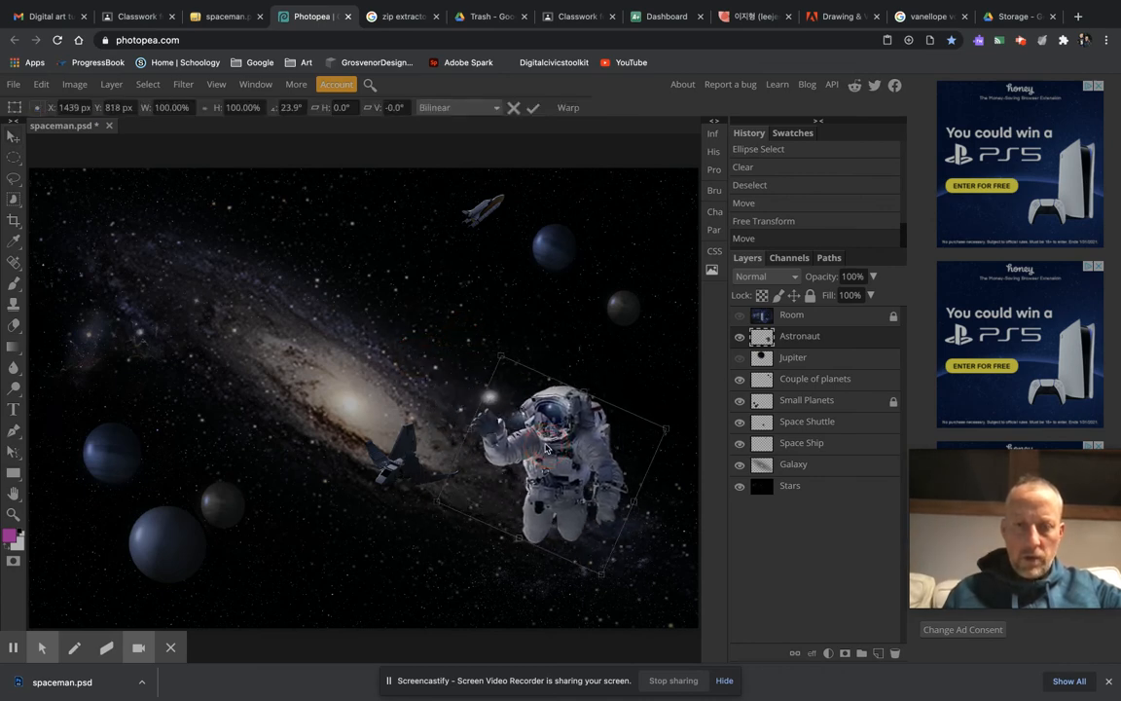
left_click_drag(546, 449, 531, 458)
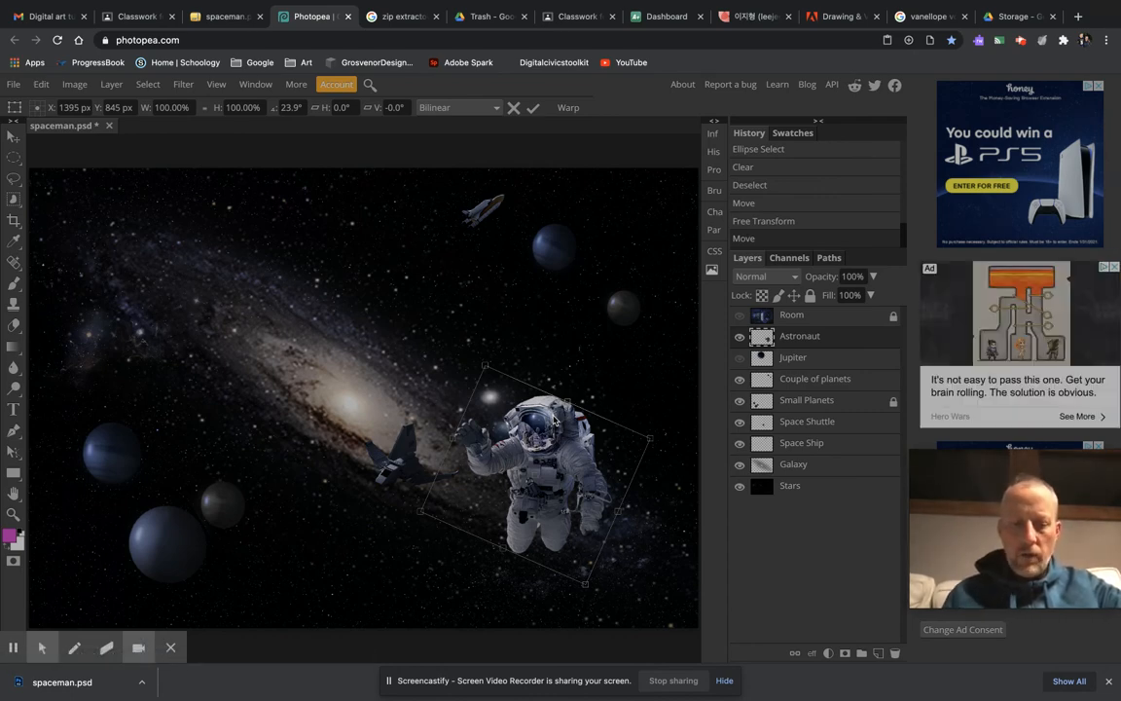
key("Return")
Duplicate the Astronaut layer and rename the copy Astronaut Biggie
key("ctrl+j")
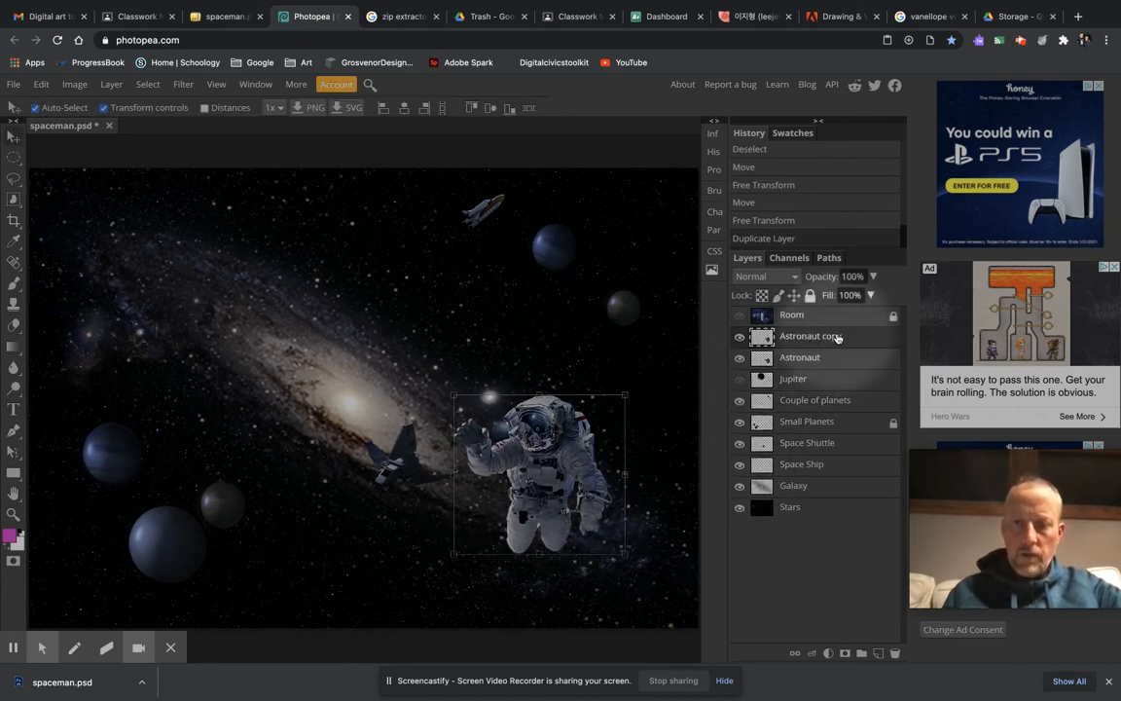
double_click(804, 337)
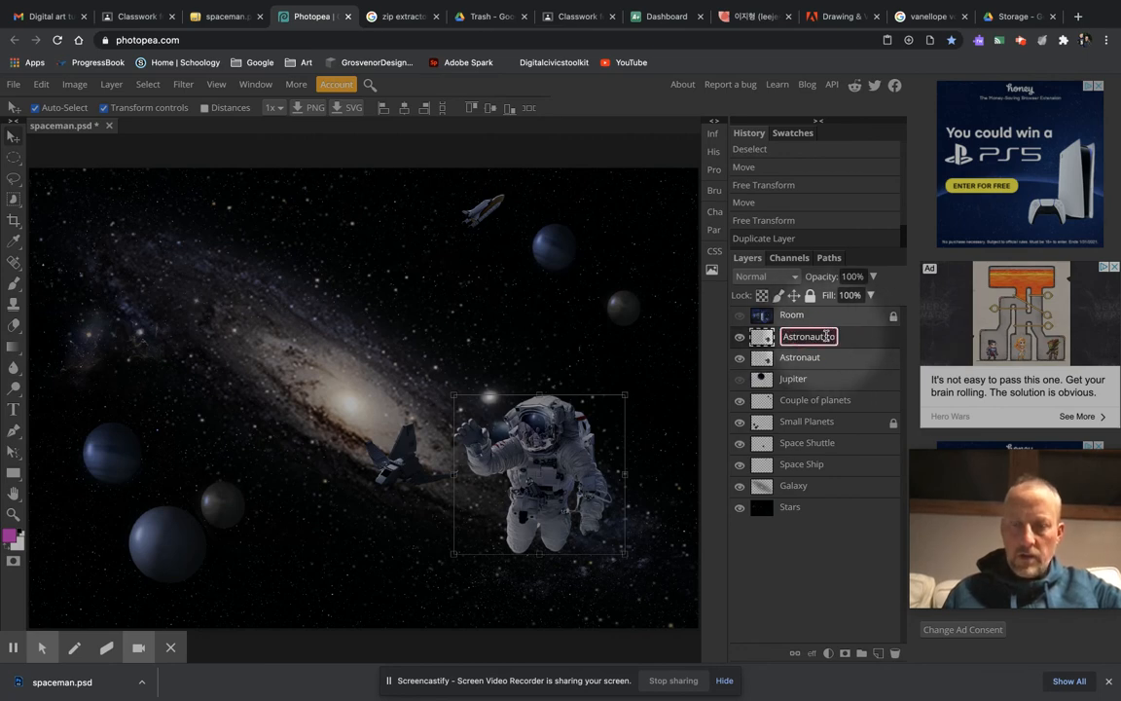
left_click_drag(826, 336, 913, 338)
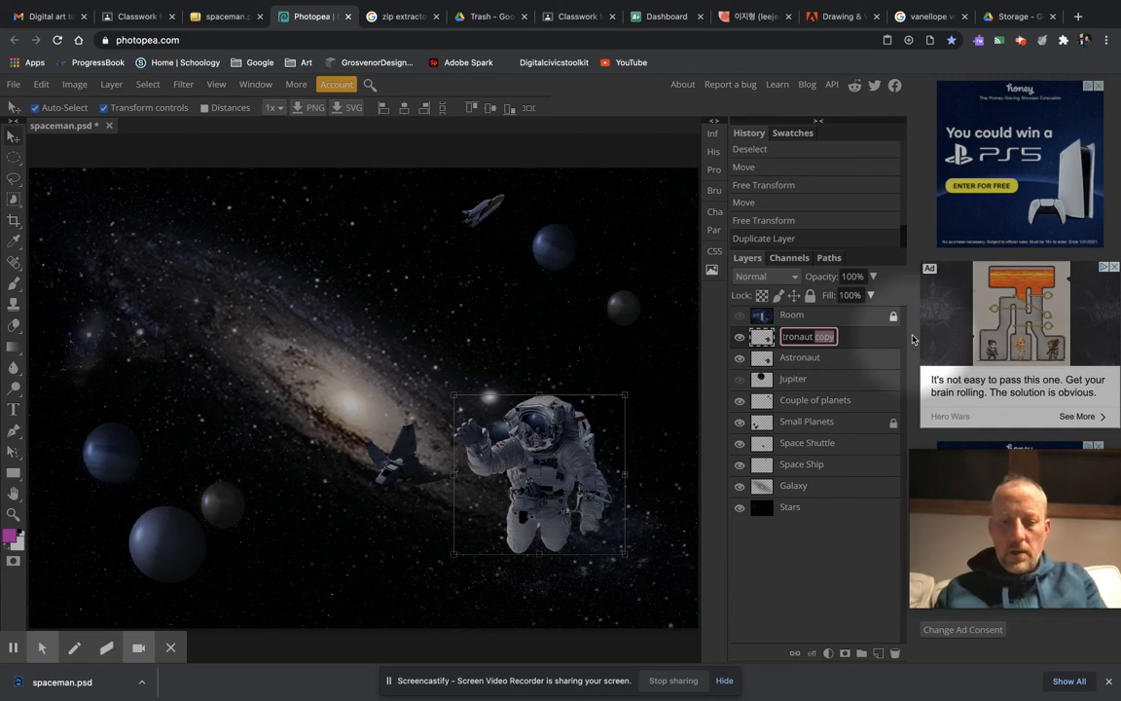
type("Bl")
type("ggie")
key("Return")
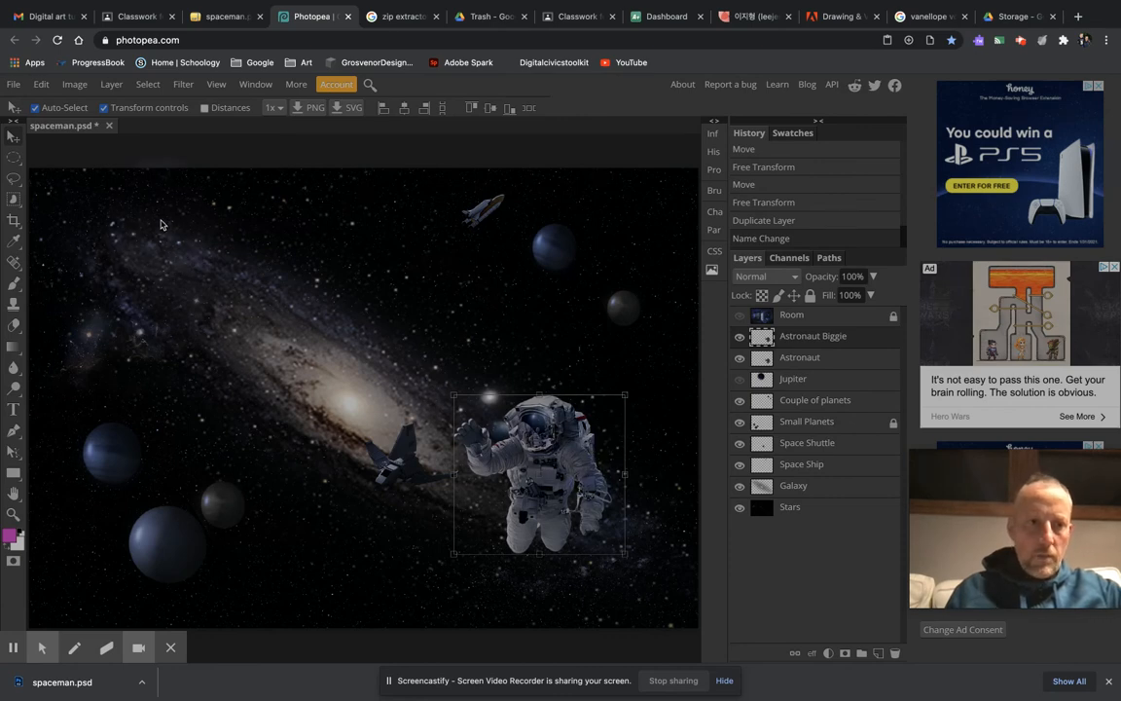
Move Astronaut Biggie to the canvas's upper-left area, scaled to about 212% and rotated 20.3°
left_click_drag(479, 446, 264, 348)
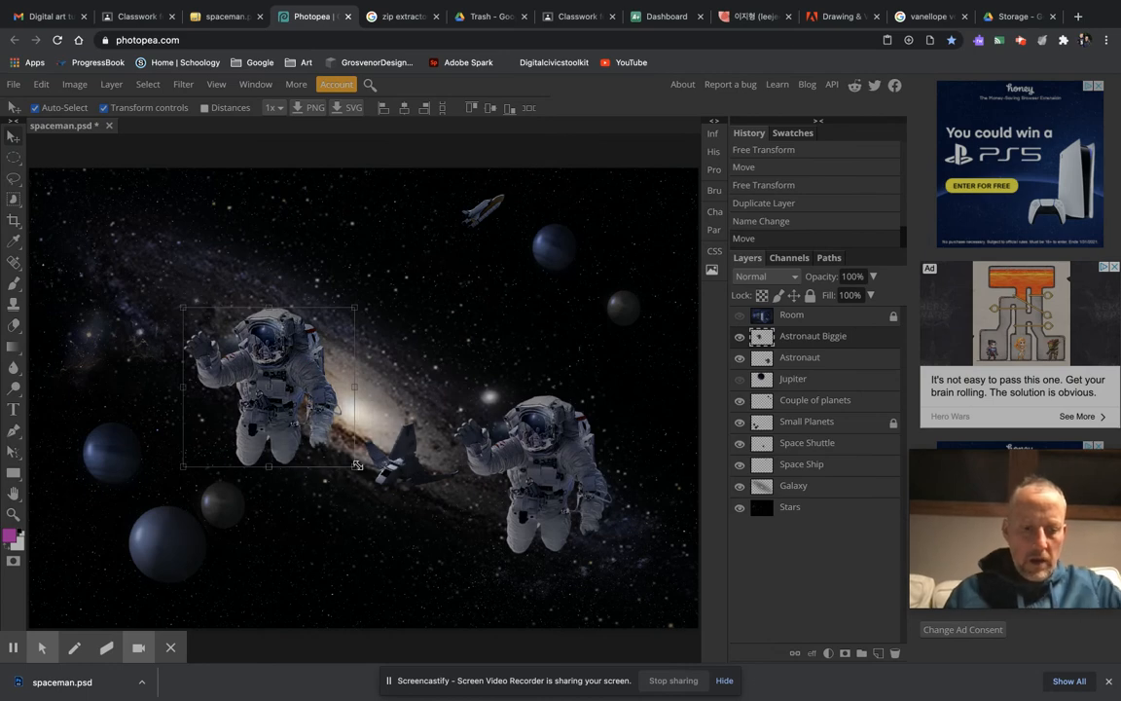
left_click_drag(357, 465, 546, 642)
left_click_drag(362, 475, 254, 356)
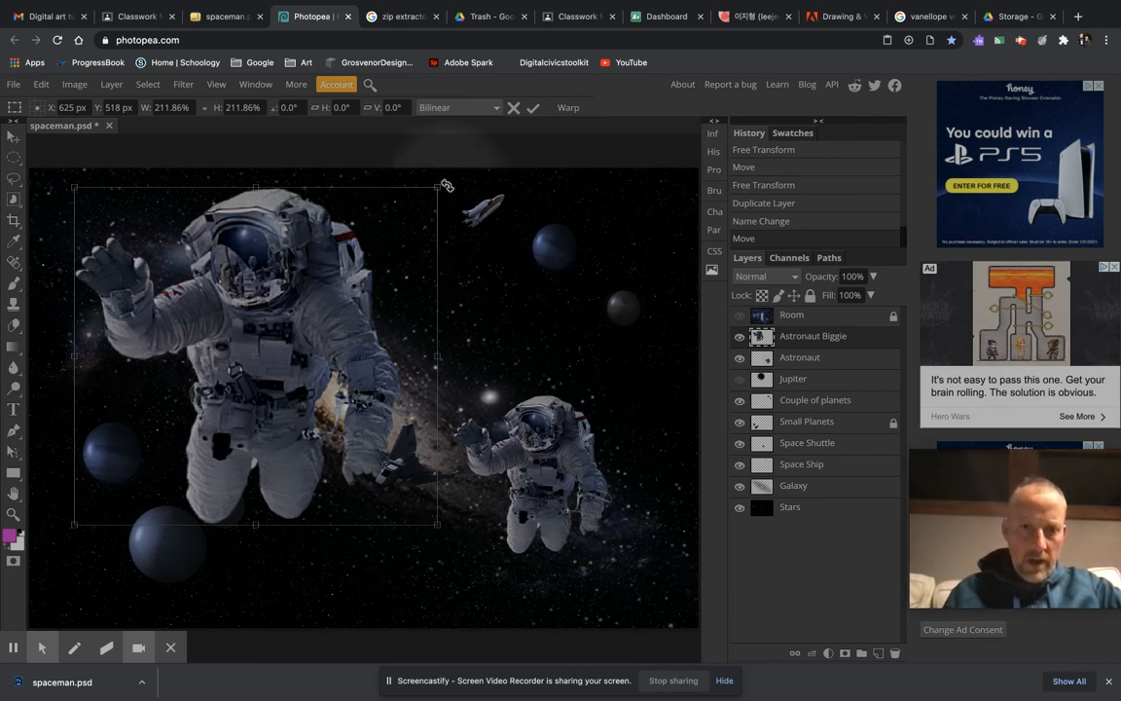
left_click_drag(445, 184, 485, 265)
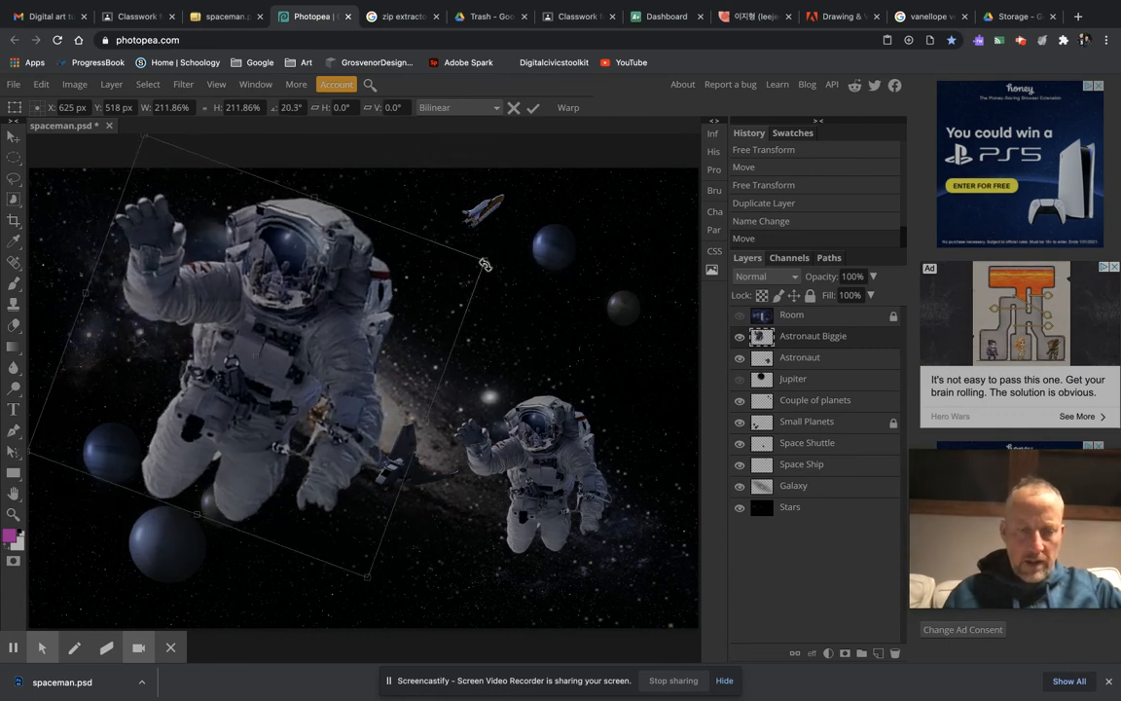
left_click(533, 108)
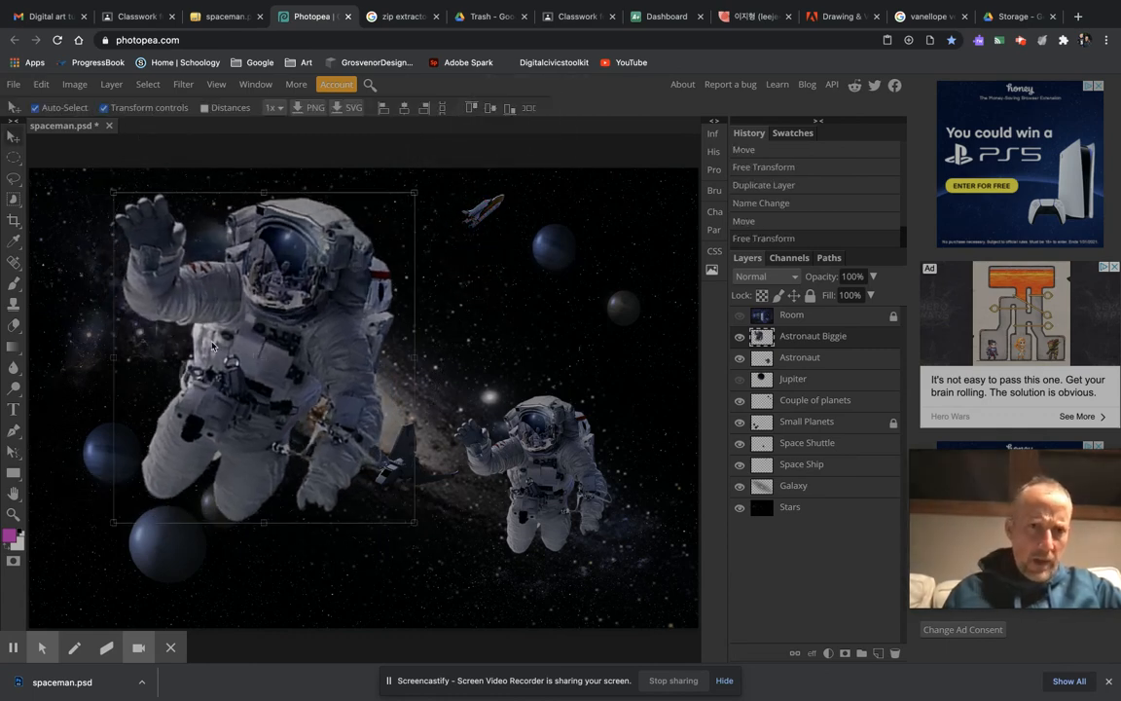
Flip the Astronaut Biggie layer horizontally
left_click(41, 84)
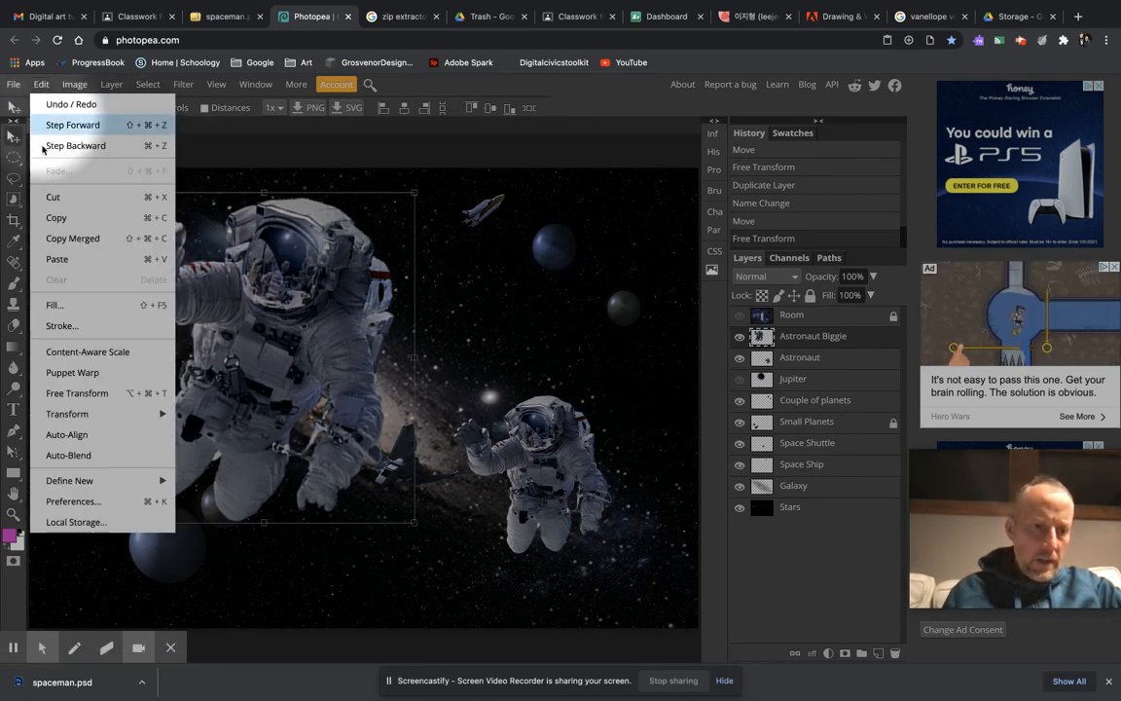
mouse_move(89, 417)
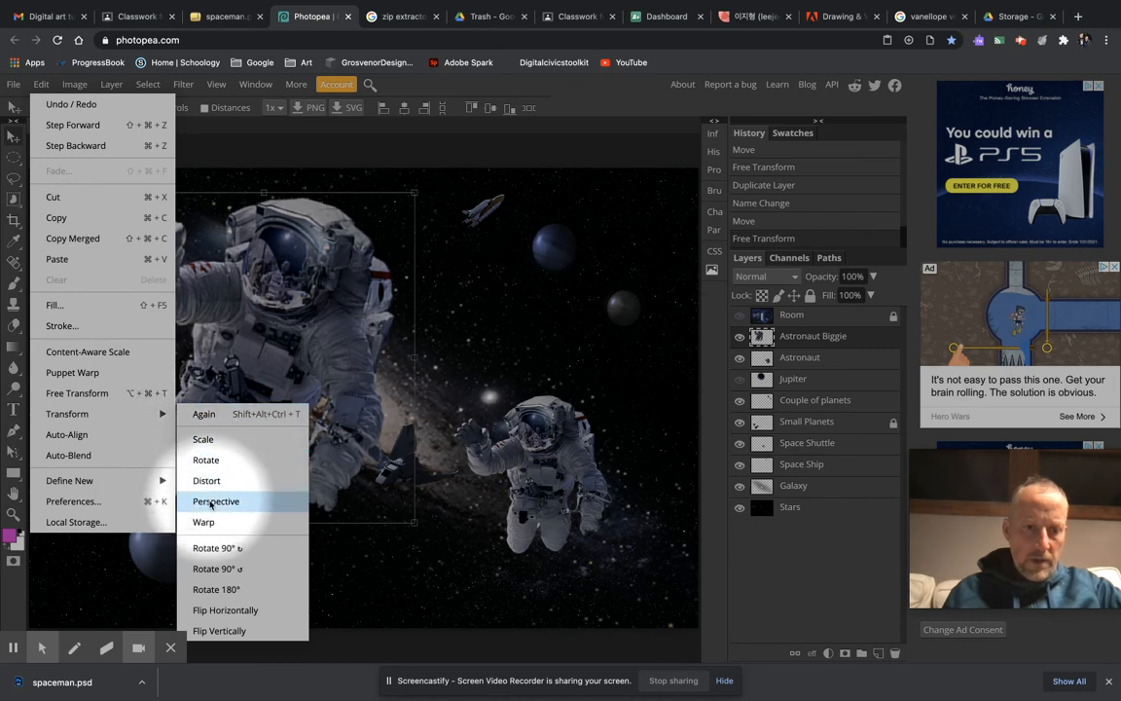
left_click(224, 610)
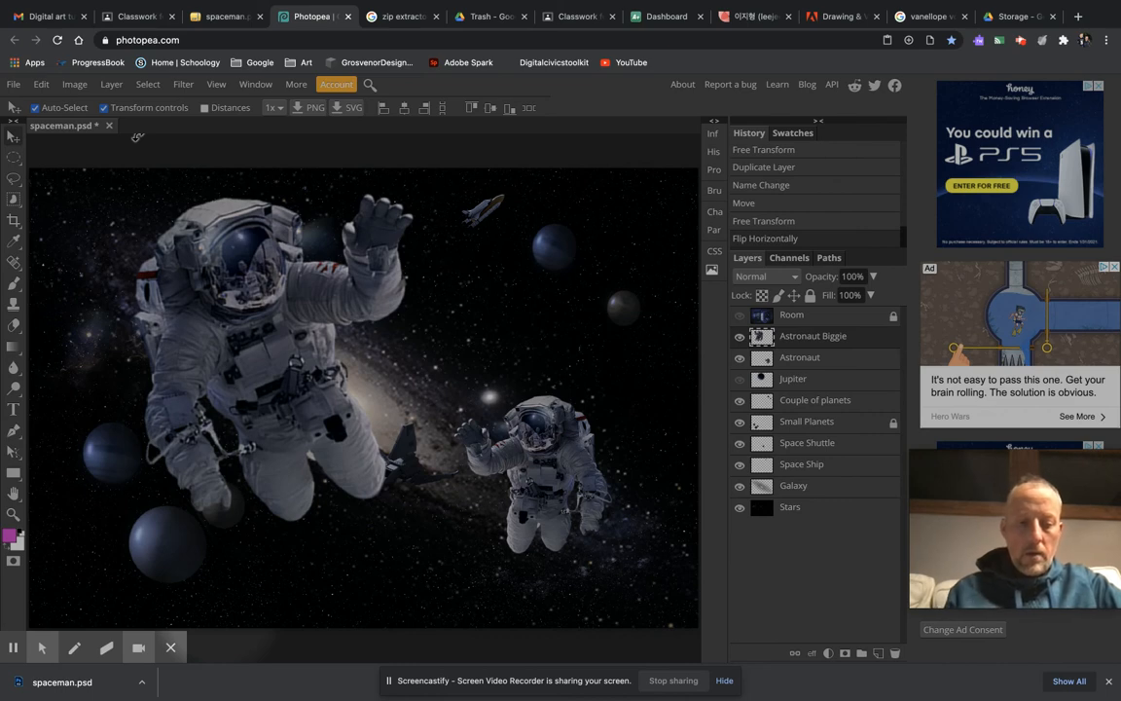
Undo the flip and the free transform of Astronaut Biggie, then redo both changes
key("ctrl+z")
key("ctrl+shift+z")
key("ctrl+z")
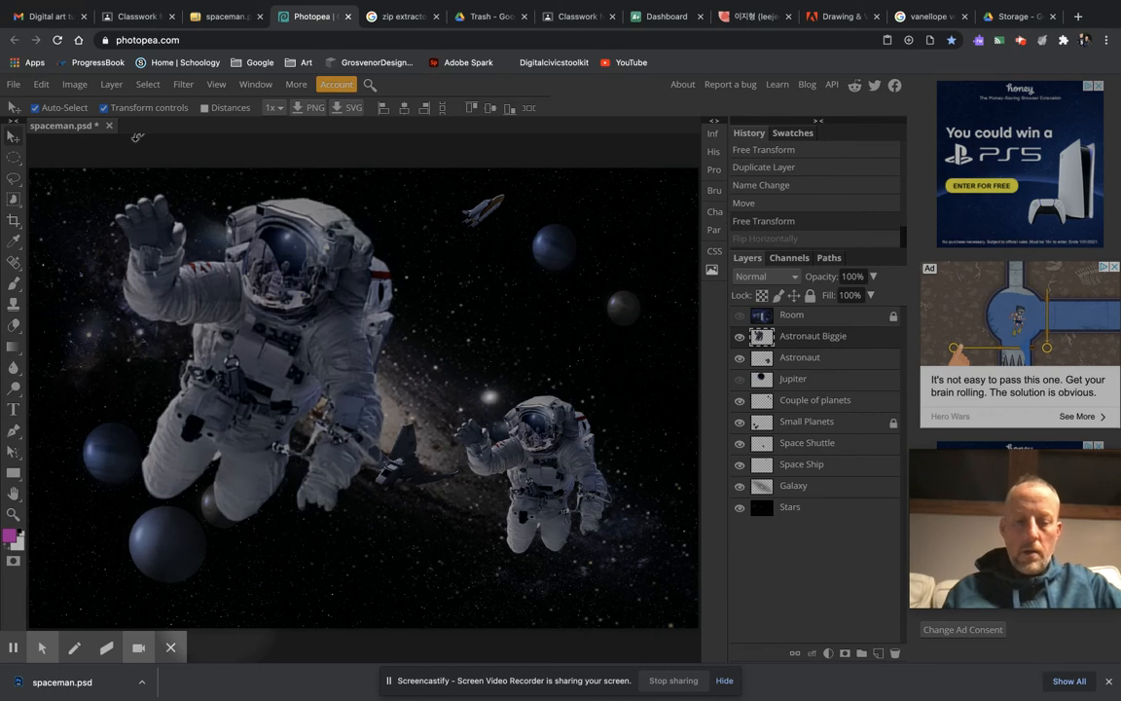
key("ctrl+z")
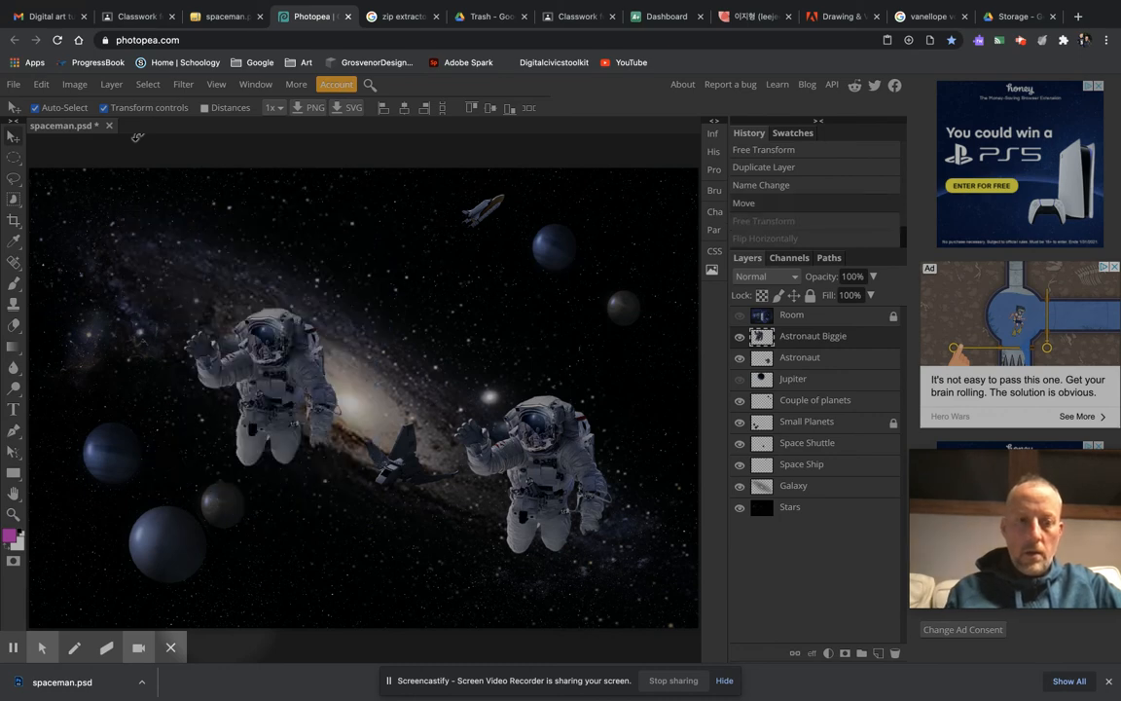
key("ctrl+shift+z")
key("ctrl+shift+z")
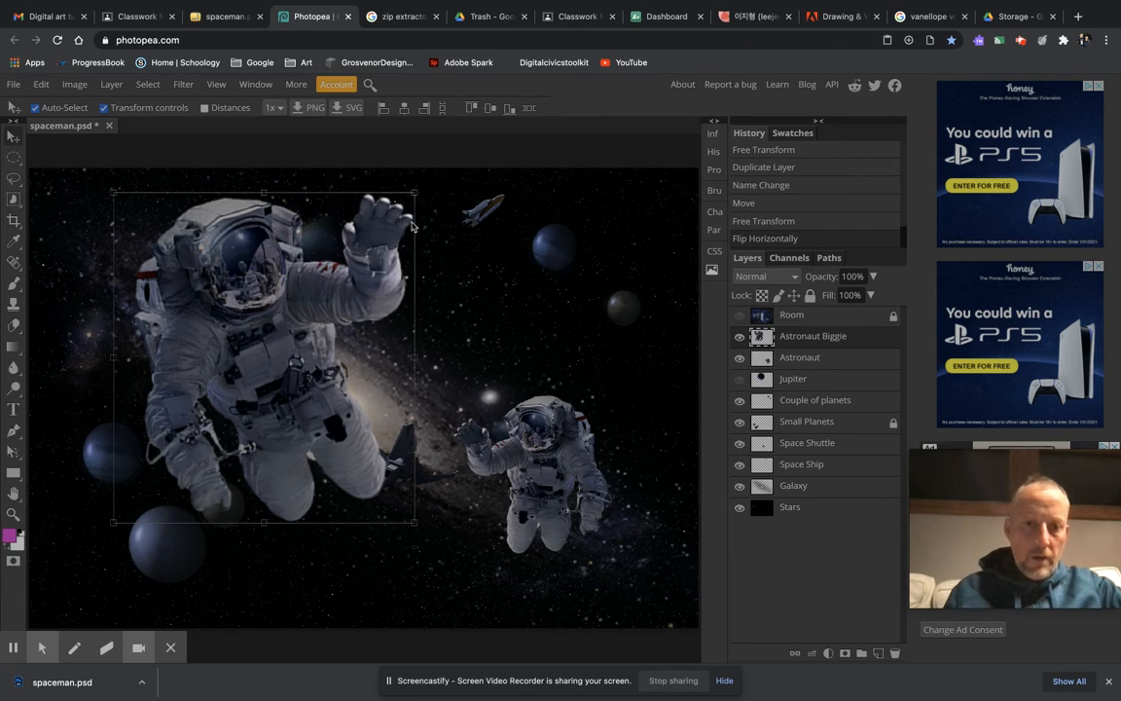
Rotate Astronaut Biggie 33.2°, scale it to about 116%, and place it partly beyond the canvas's upper-left corner
left_click_drag(419, 191, 508, 302)
left_click_drag(342, 352, 251, 315)
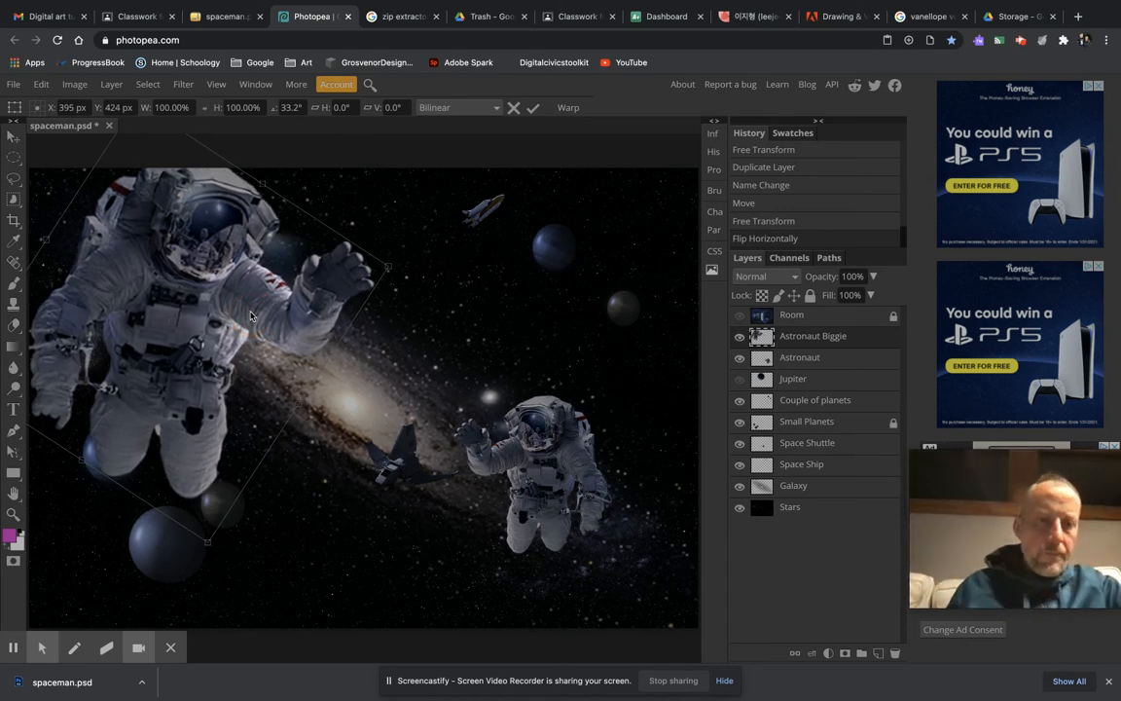
left_click_drag(250, 315, 241, 283)
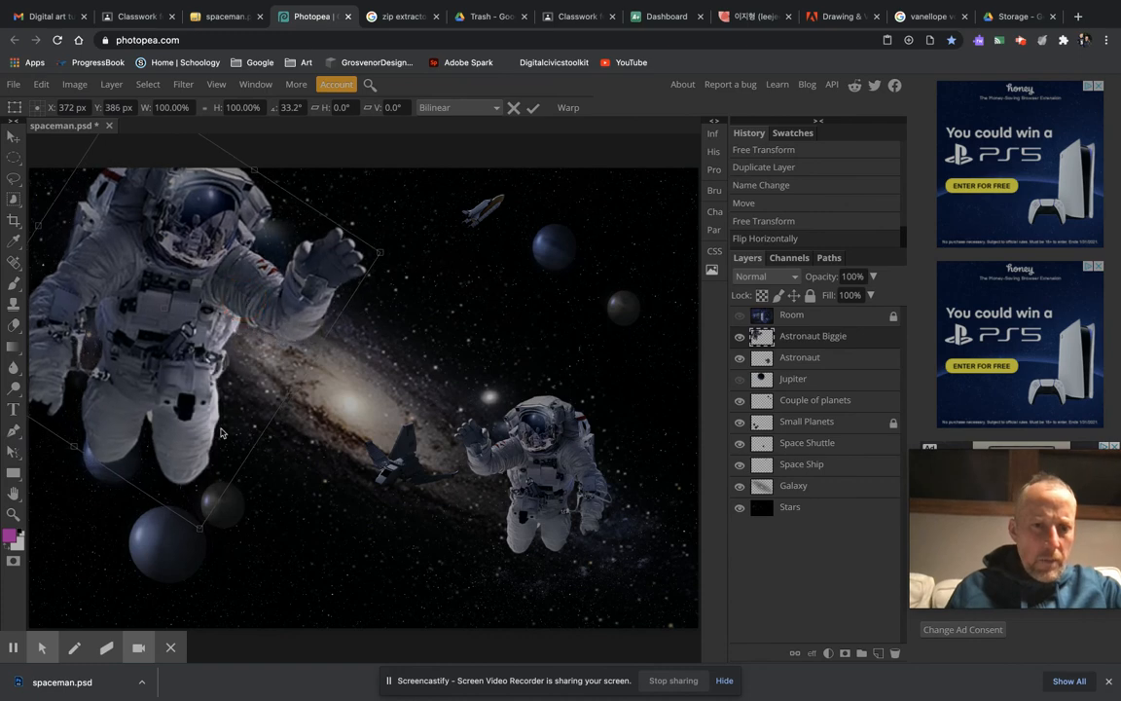
left_click_drag(211, 508, 225, 572)
mouse_move(303, 362)
left_mouse_down()
mouse_move(326, 351)
mouse_move(317, 358)
left_mouse_up()
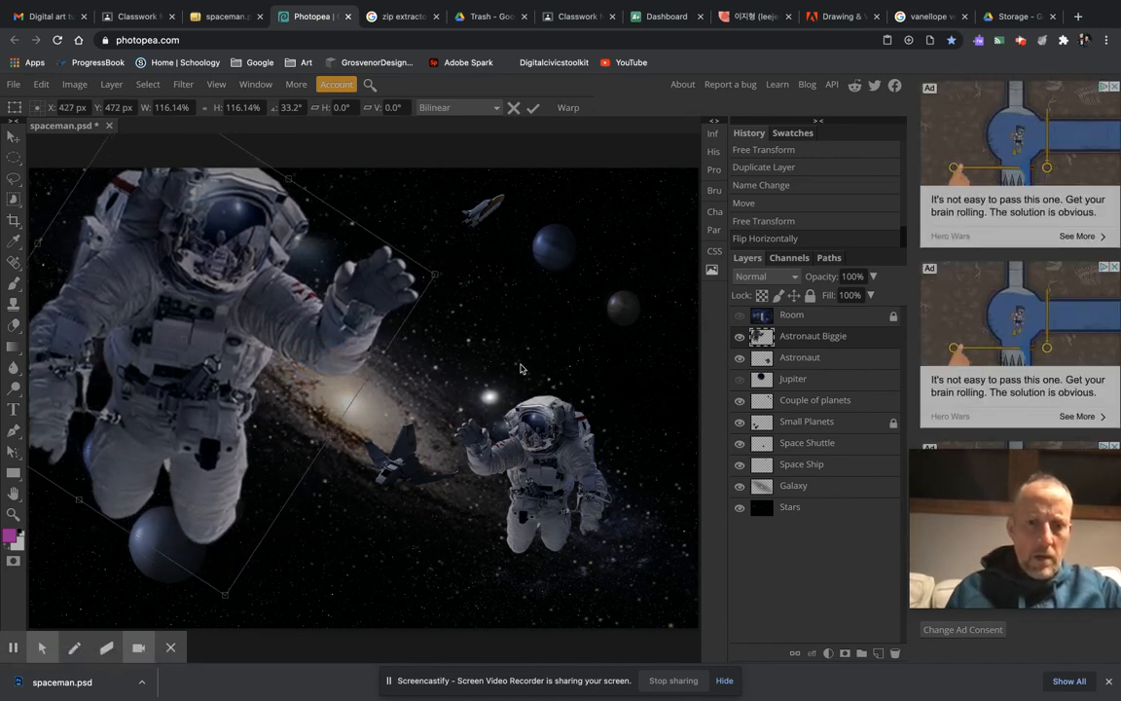
Select the Stars layer and save the space composition as a PSD file
left_click(828, 507)
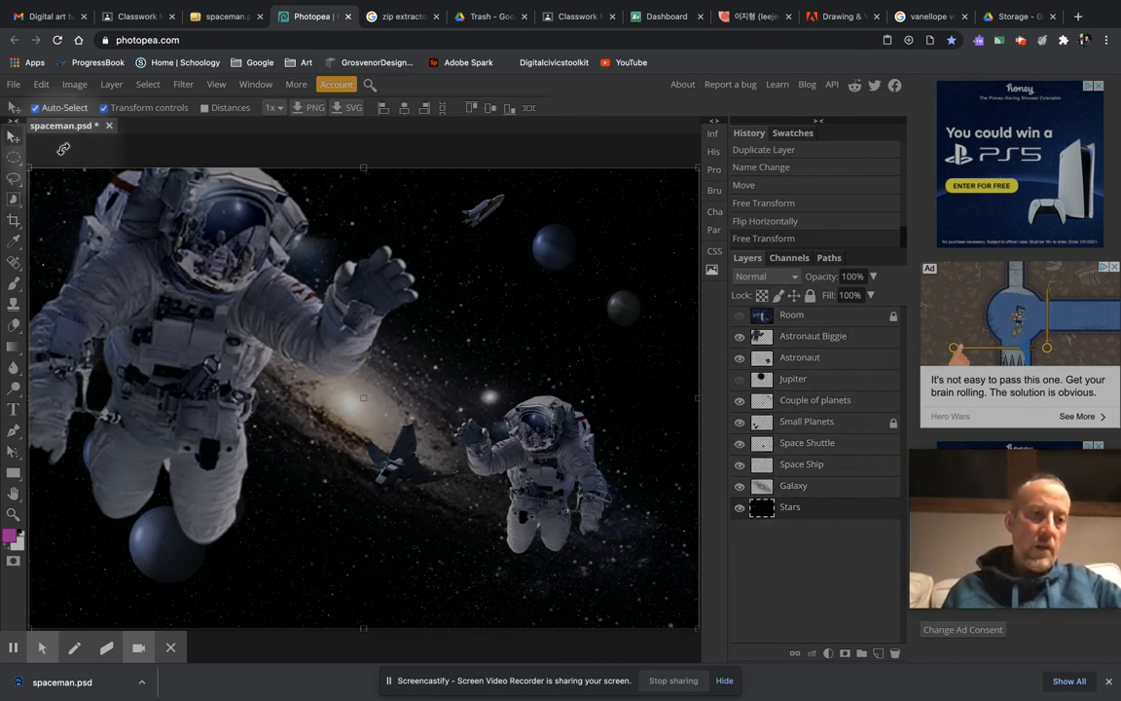
left_click(12, 85)
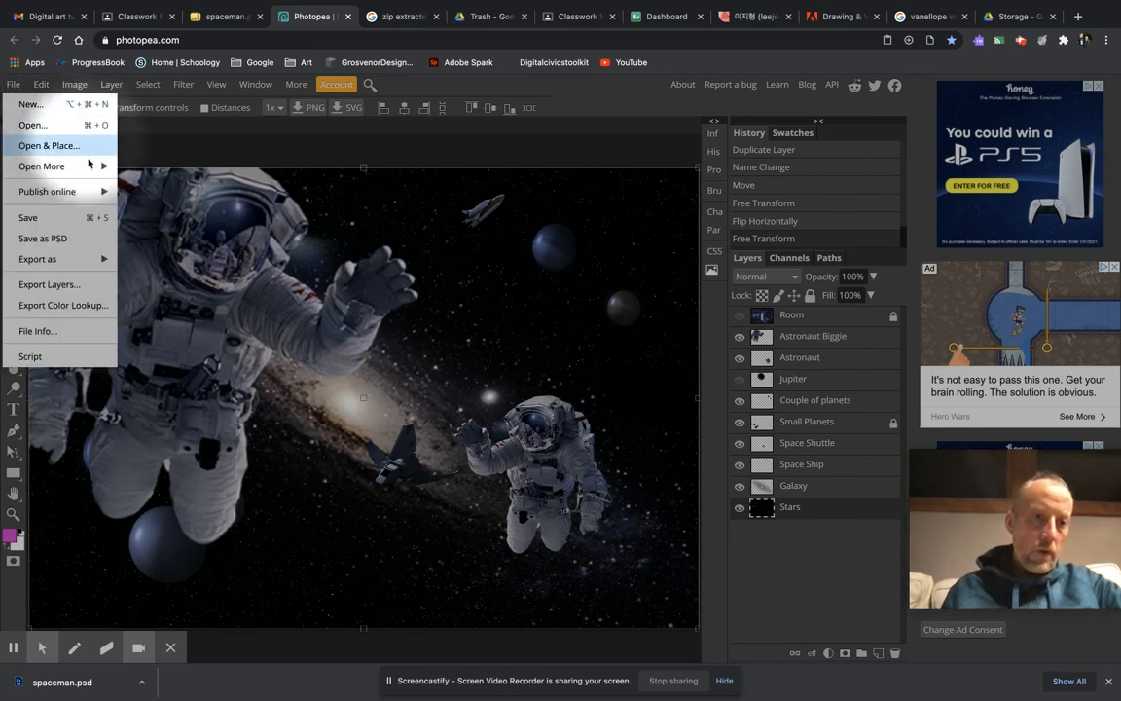
left_click(39, 238)
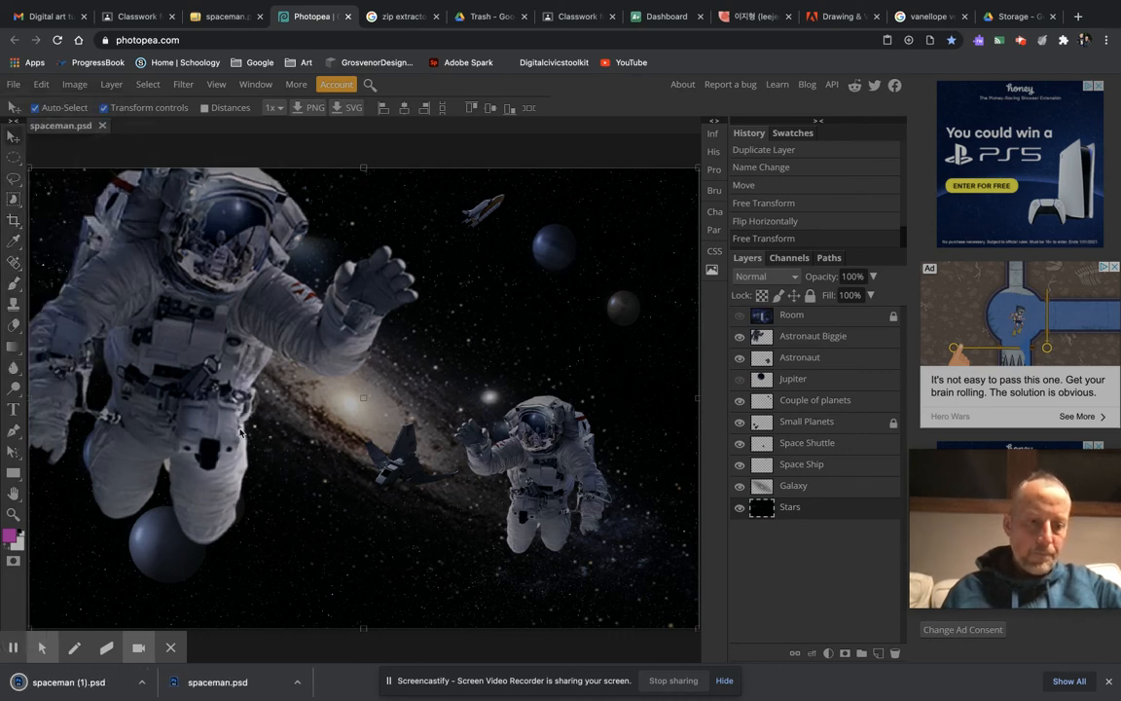